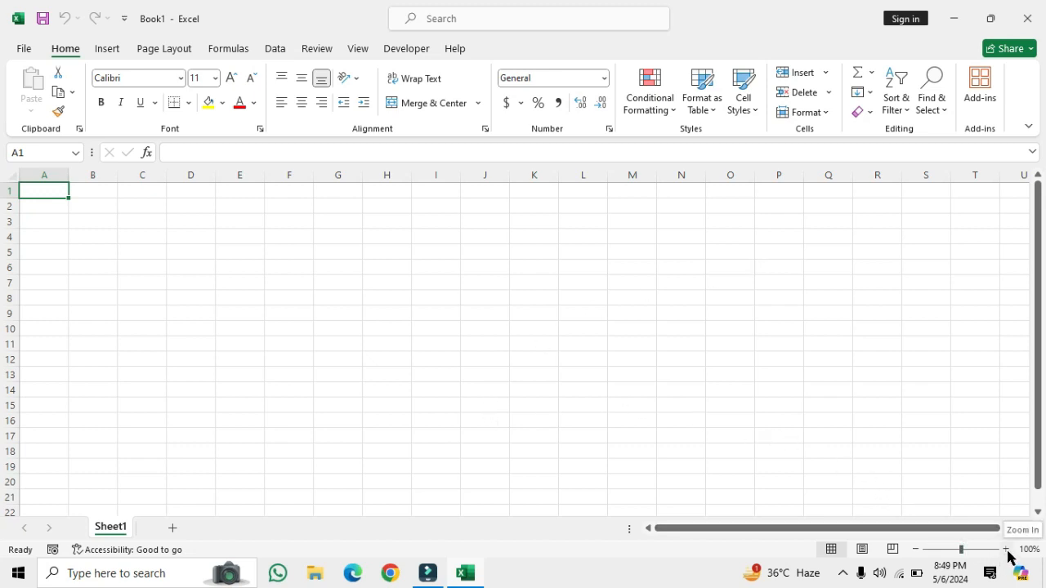
# Step: Enter the column headers S.No in cell A1 and Name in cell B1
pyautogui.click(1008, 555)
pyautogui.moveTo(963, 549); pyautogui.dragTo(968, 550)
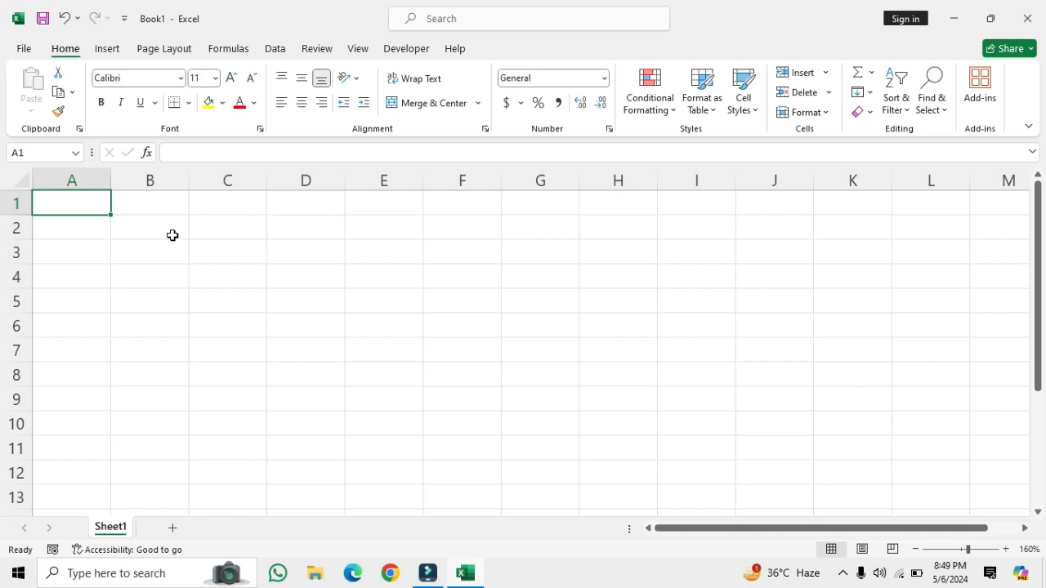
pyautogui.write('S.')
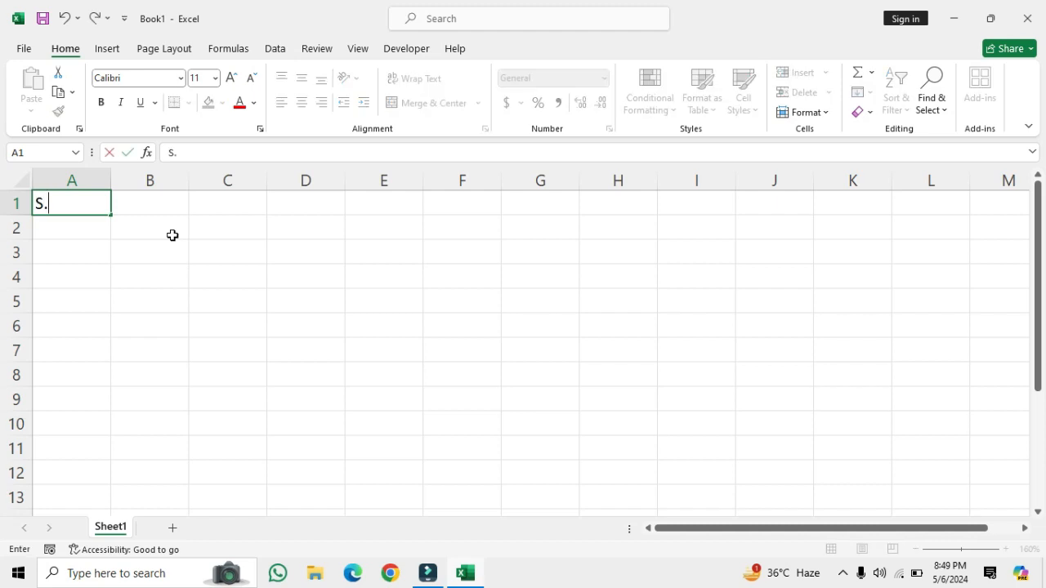
pyautogui.write('No')
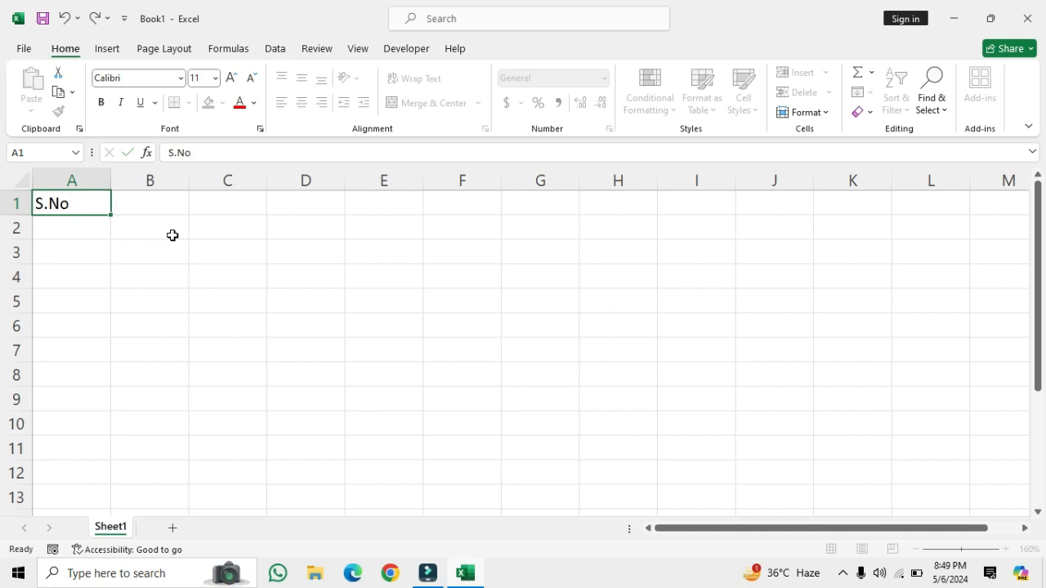
pyautogui.press('Tab')
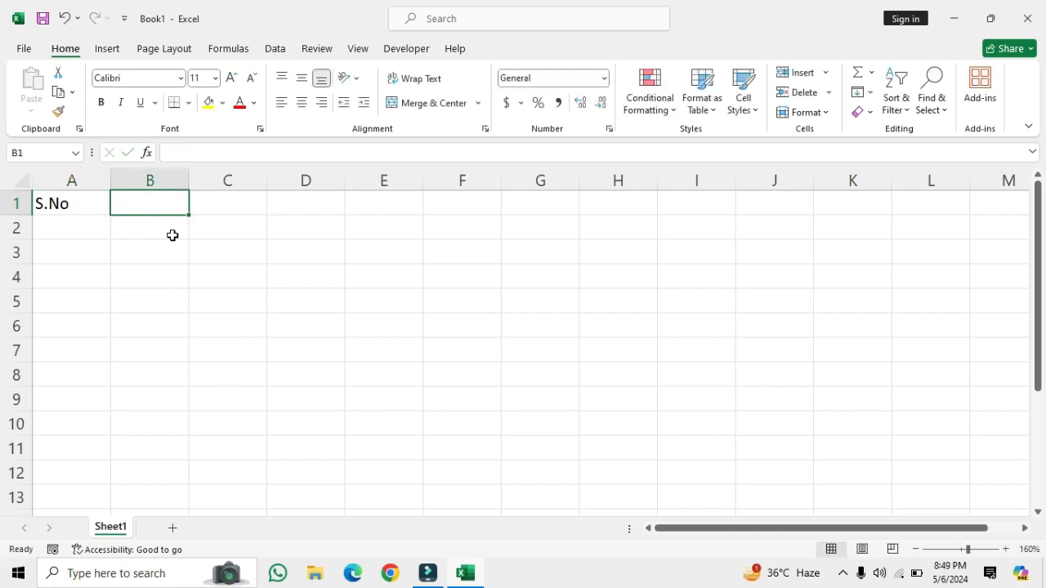
pyautogui.write('Name')
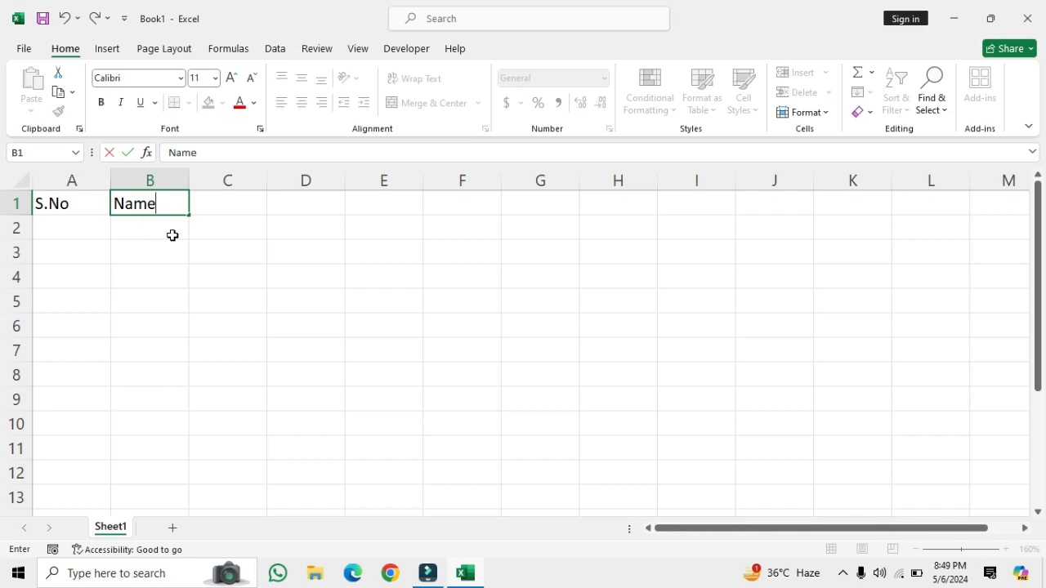
pyautogui.press('Tab')
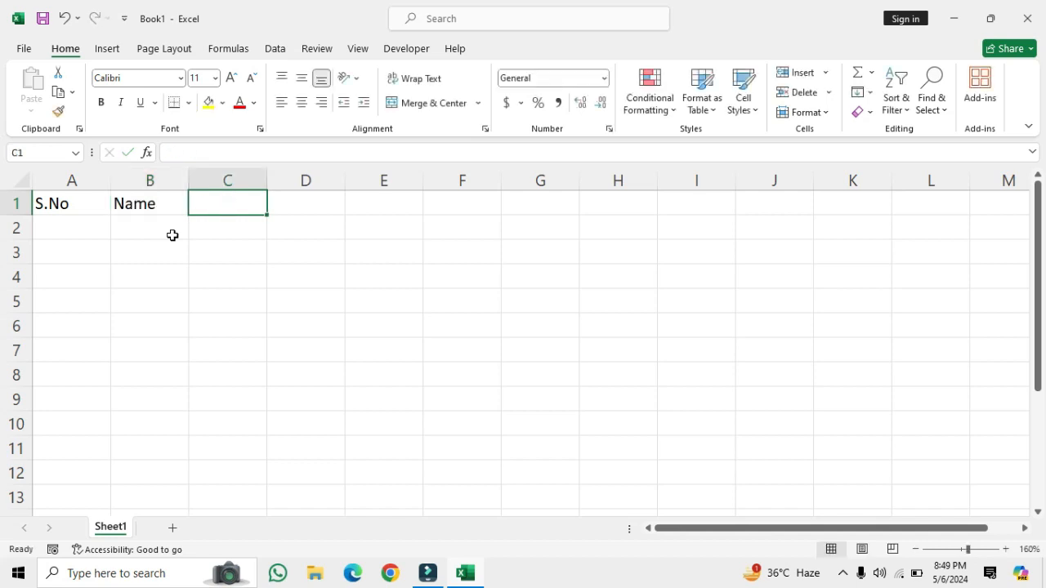
# Step: Enter Sub1 in cell C1 and autofill the header series across to Sub4 in F1
pyautogui.write('Sub1')
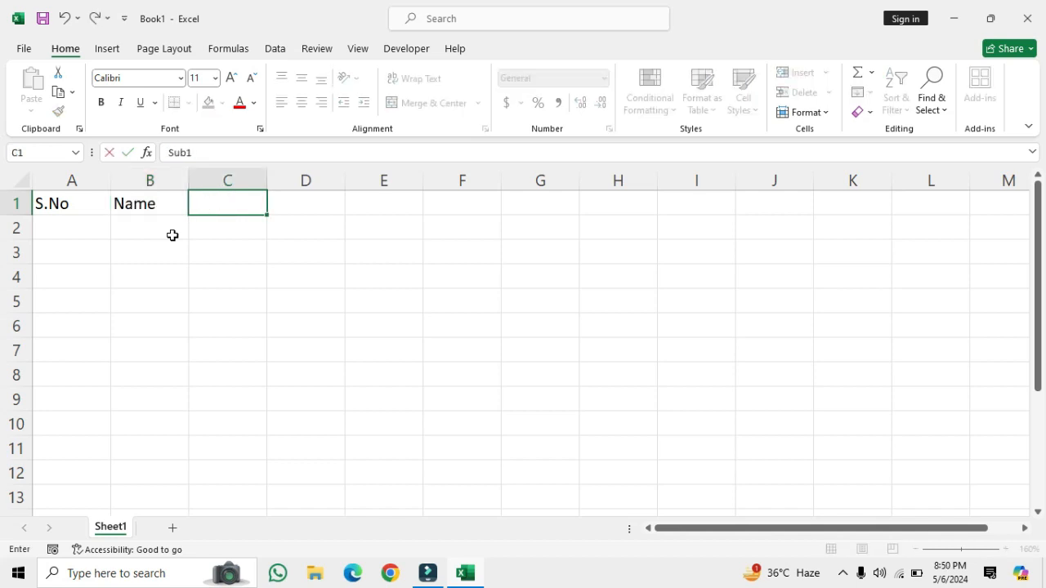
pyautogui.press('Tab')
pyautogui.press('Left')
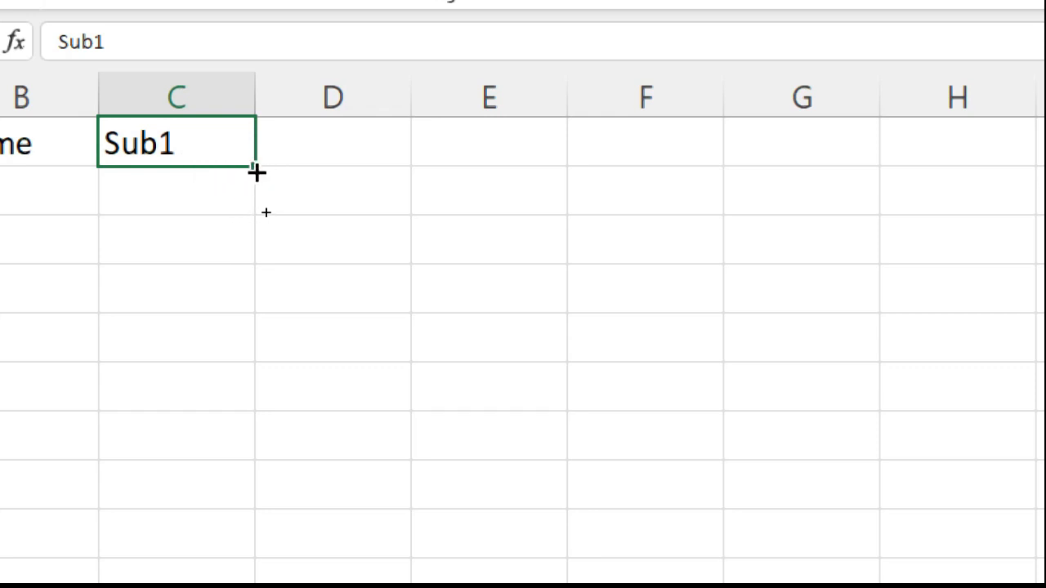
pyautogui.moveTo(256, 172); pyautogui.dragTo(664, 164)
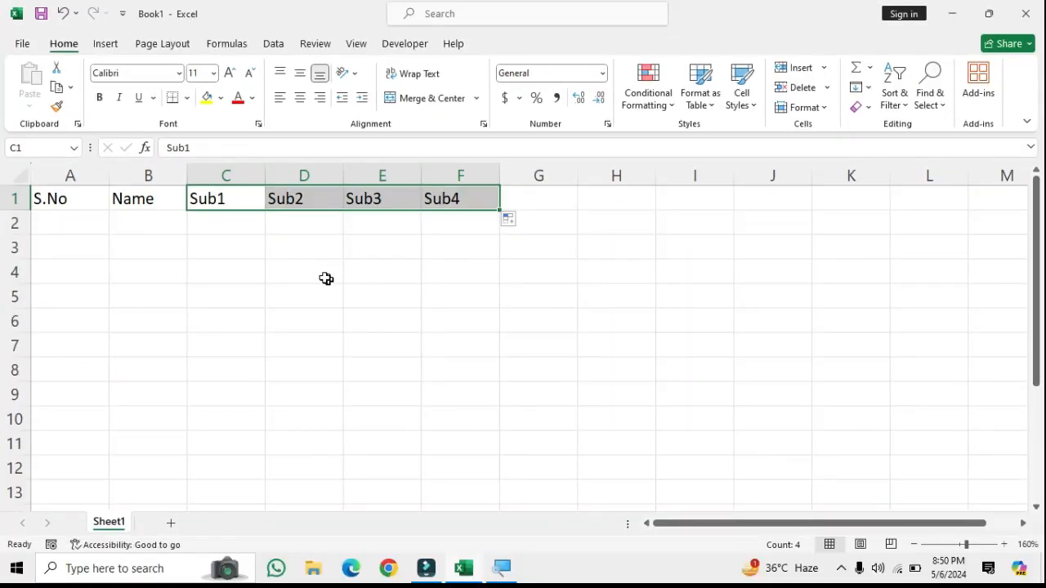
# Step: Enter the serial numbers 1, 2, 3 and 4 individually in cells A2 to A5
pyautogui.click(43, 214)
pyautogui.write('1')
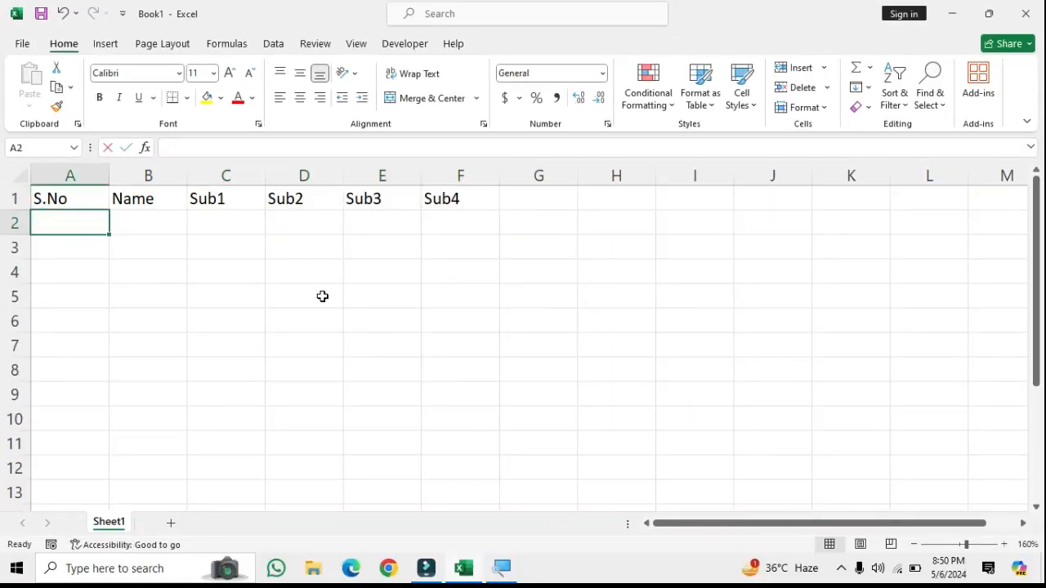
pyautogui.press('Return')
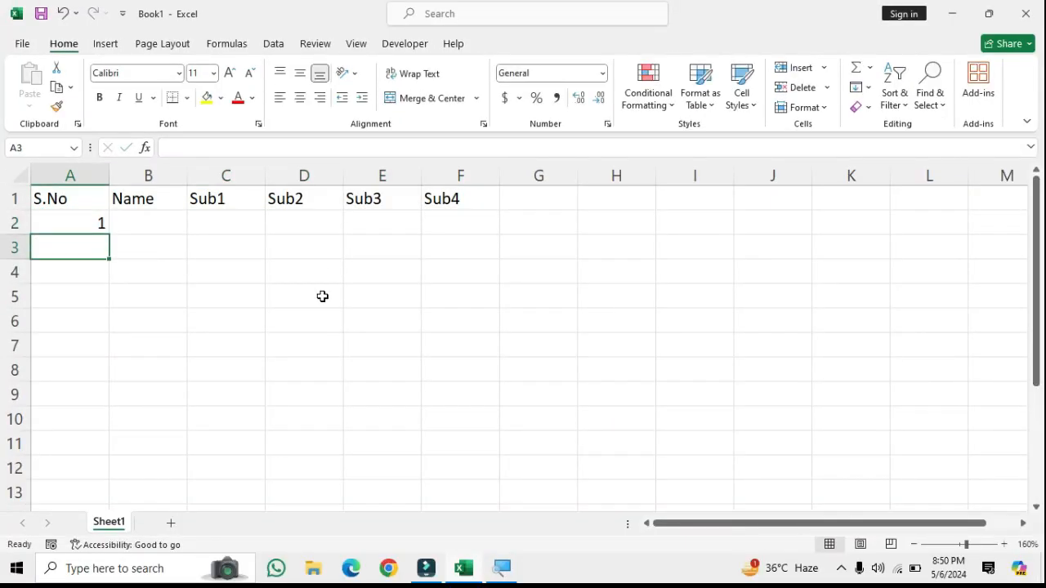
pyautogui.write('2')
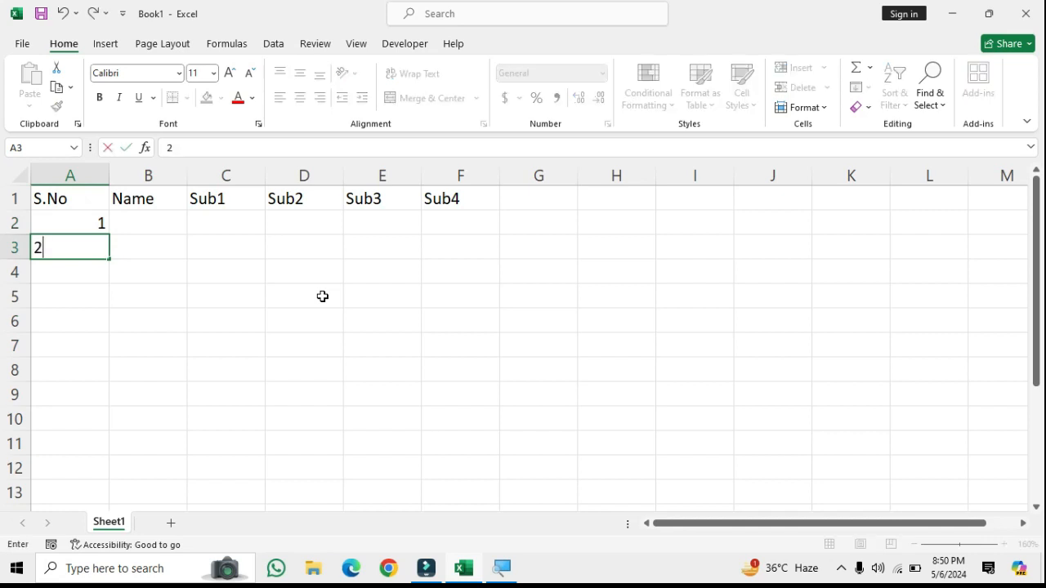
pyautogui.press('Return')
pyautogui.write('3')
pyautogui.press('Return')
pyautogui.write('4')
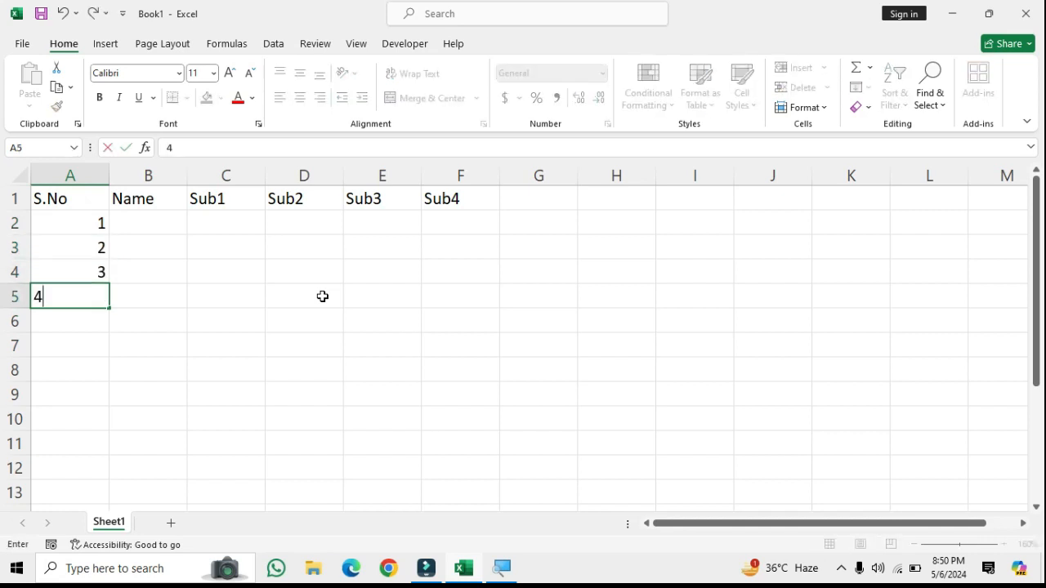
pyautogui.press('Return')
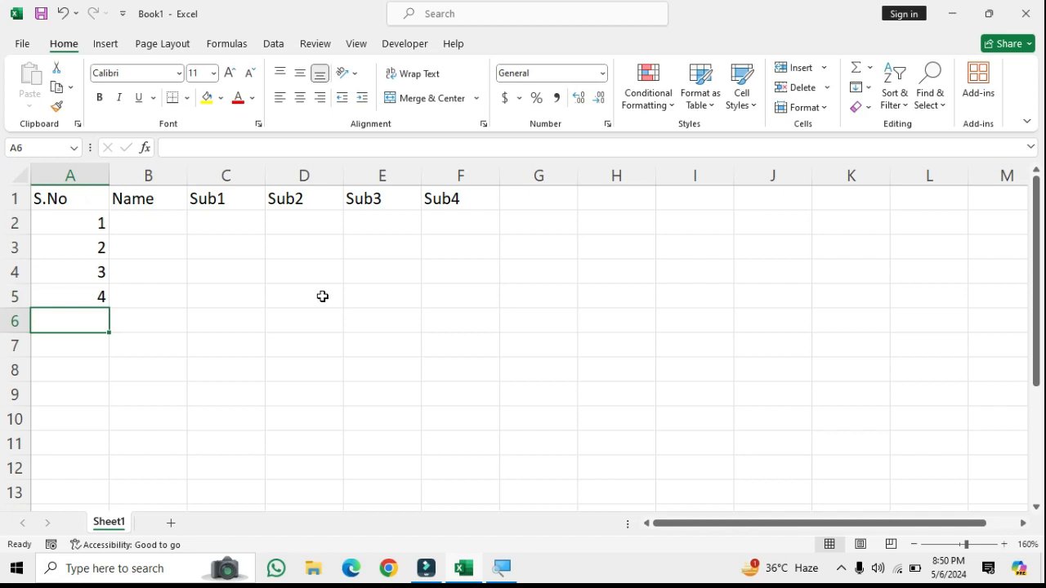
# Step: Clear the serial numbers from cells A2 to A5
pyautogui.press('Up')
pyautogui.press('Up')
pyautogui.press('Up')
pyautogui.press('Up')
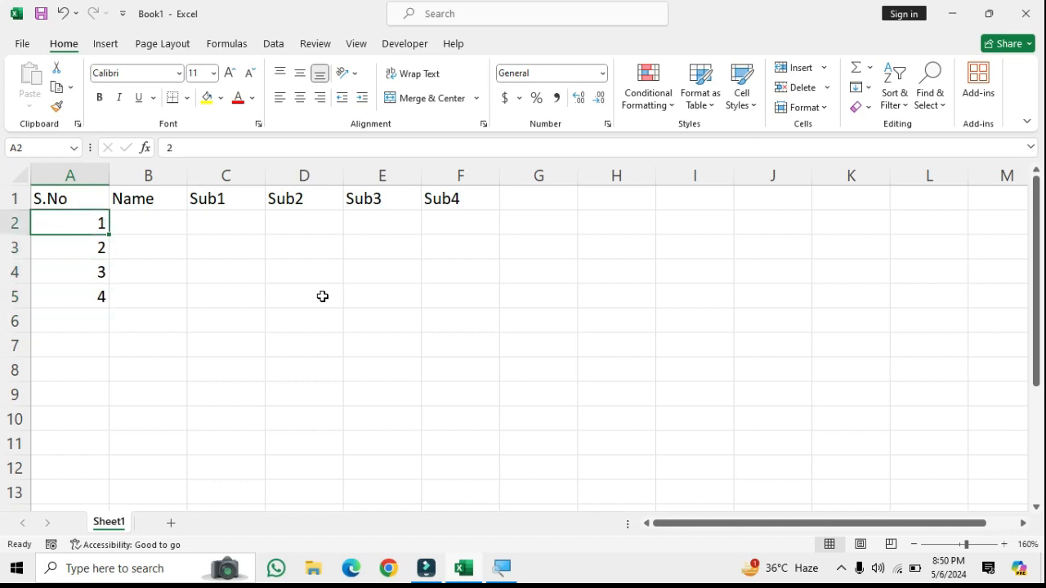
pyautogui.hotkey('shift', 'Down')
pyautogui.hotkey('shift', 'Down')
pyautogui.hotkey('shift', 'Down')
pyautogui.press('Delete')
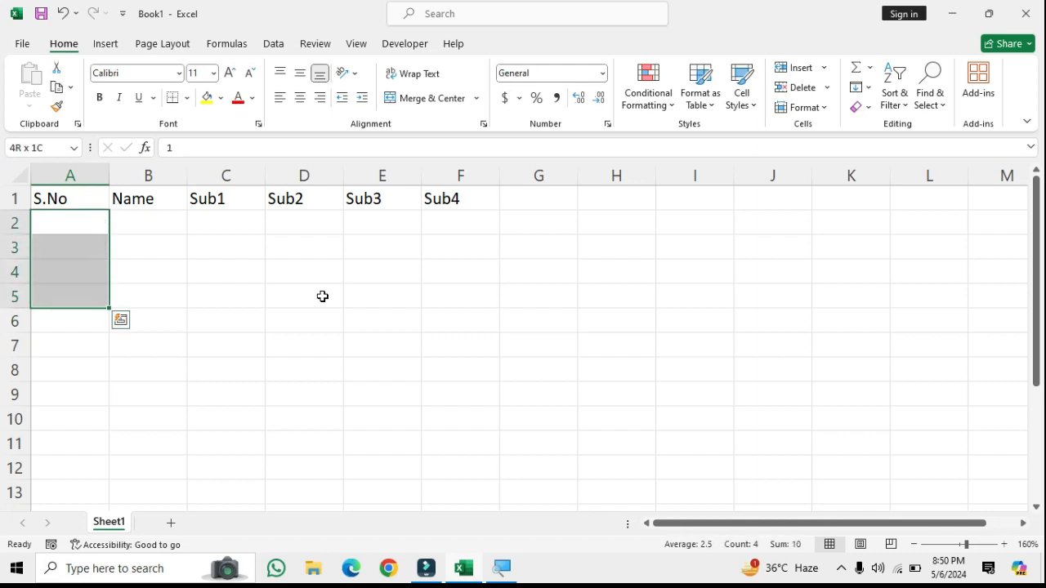
# Step: Enter 1 in cell A2 and autofill down to A9 with the Fill Series option
pyautogui.click(103, 232)
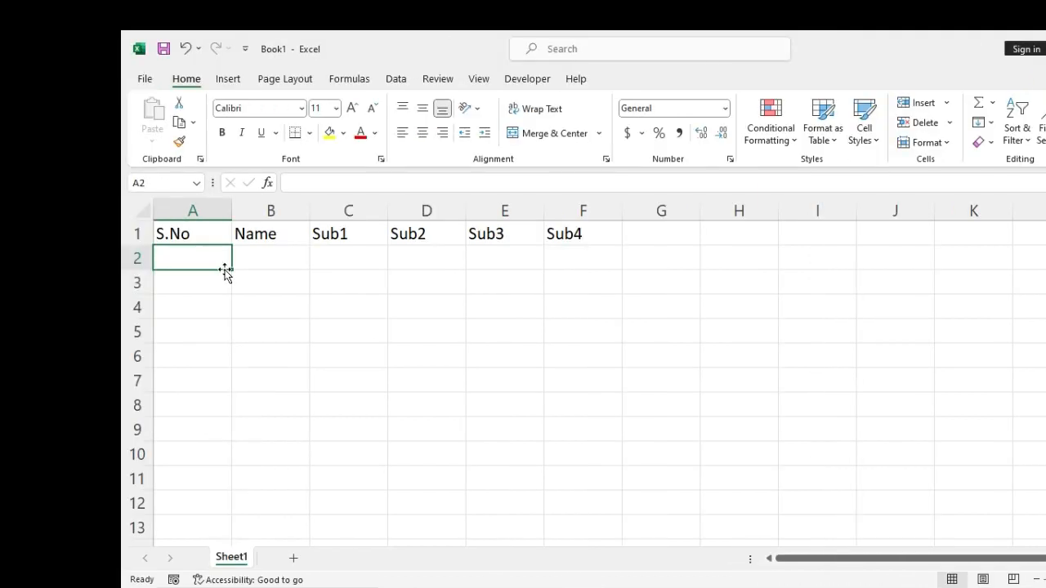
pyautogui.write('1')
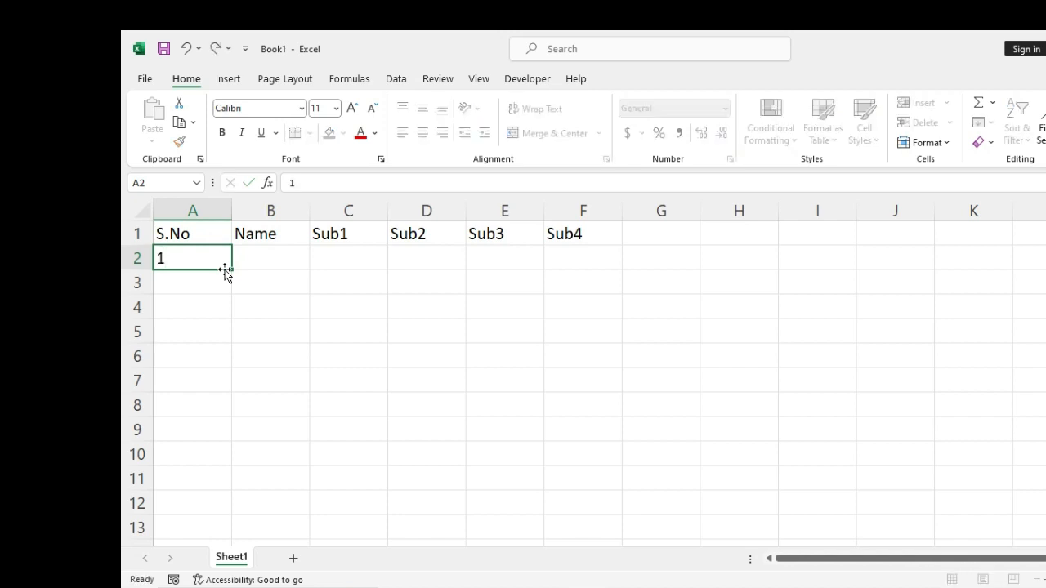
pyautogui.press('Return')
pyautogui.click(225, 260)
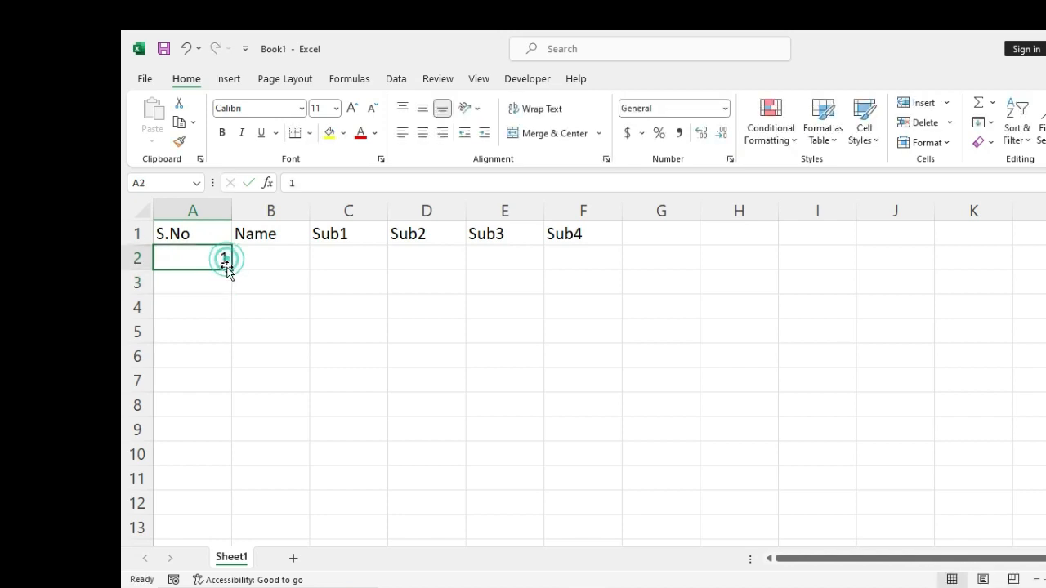
pyautogui.moveTo(231, 269); pyautogui.dragTo(224, 434)
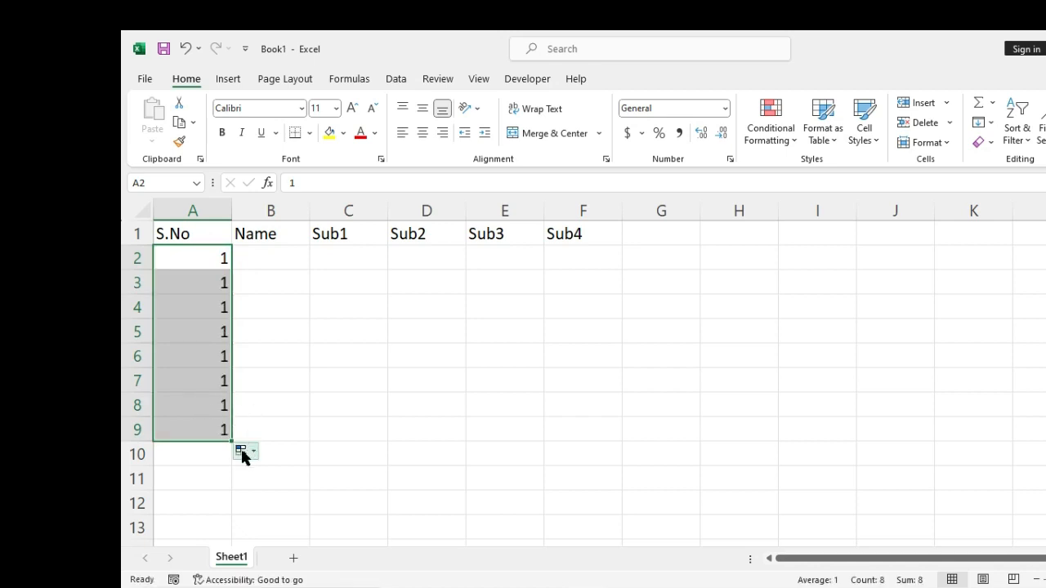
pyautogui.click(243, 452)
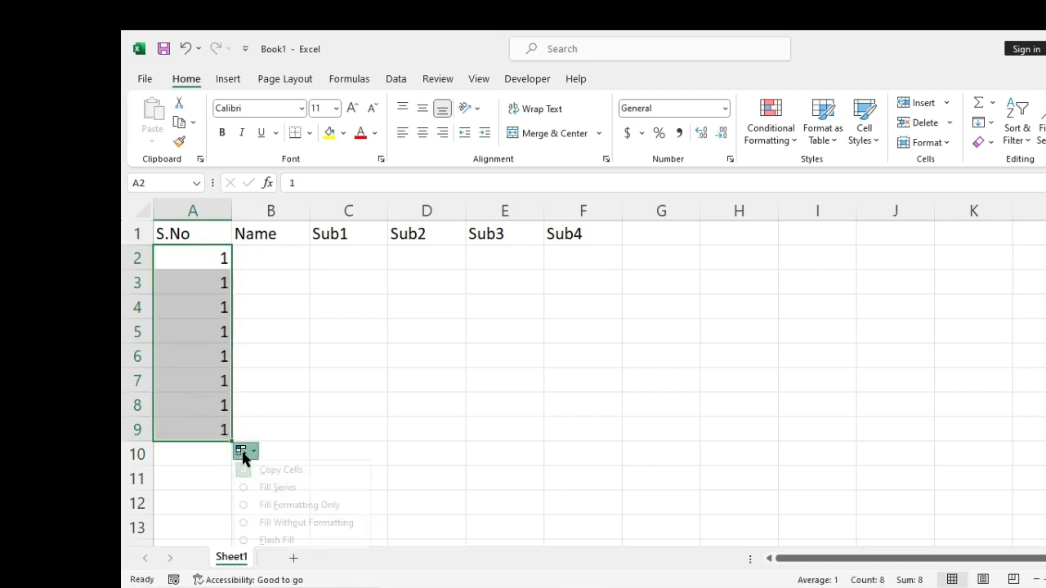
pyautogui.click(269, 487)
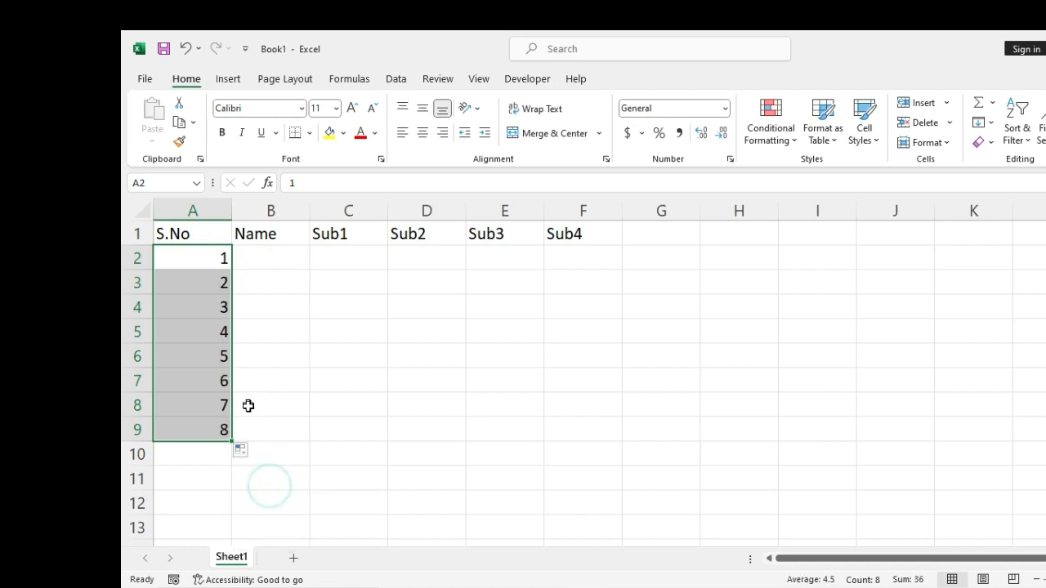
# Step: Extend the serial number series down to A12, and shorten the filled range again
pyautogui.moveTo(233, 442); pyautogui.dragTo(235, 508)
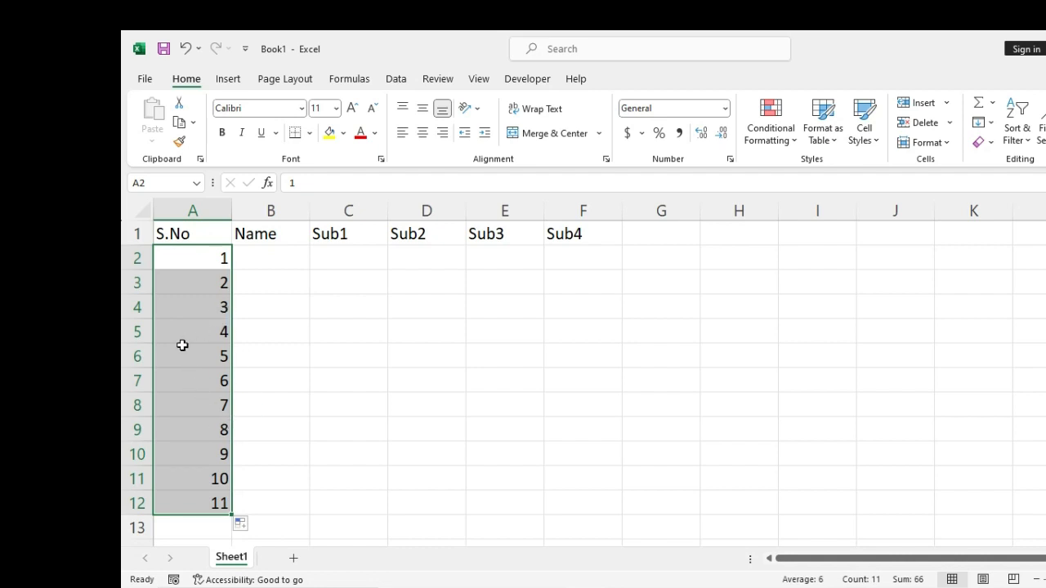
pyautogui.moveTo(231, 344); pyautogui.dragTo(219, 462)
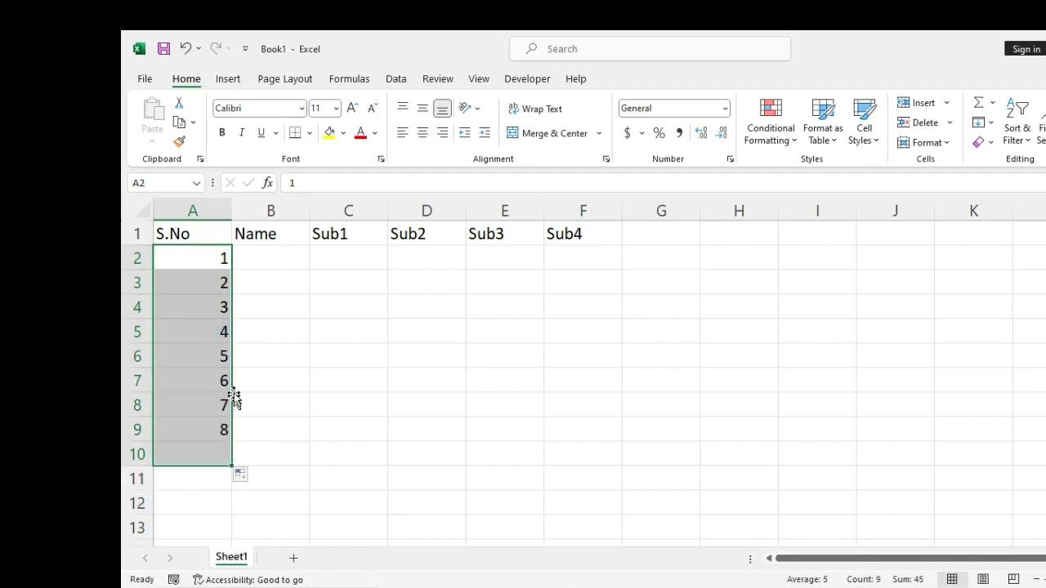
pyautogui.click(259, 334)
# Step: Enter 1 in A2 and 3 in A3, and extend this number pattern down column A
pyautogui.click(205, 262)
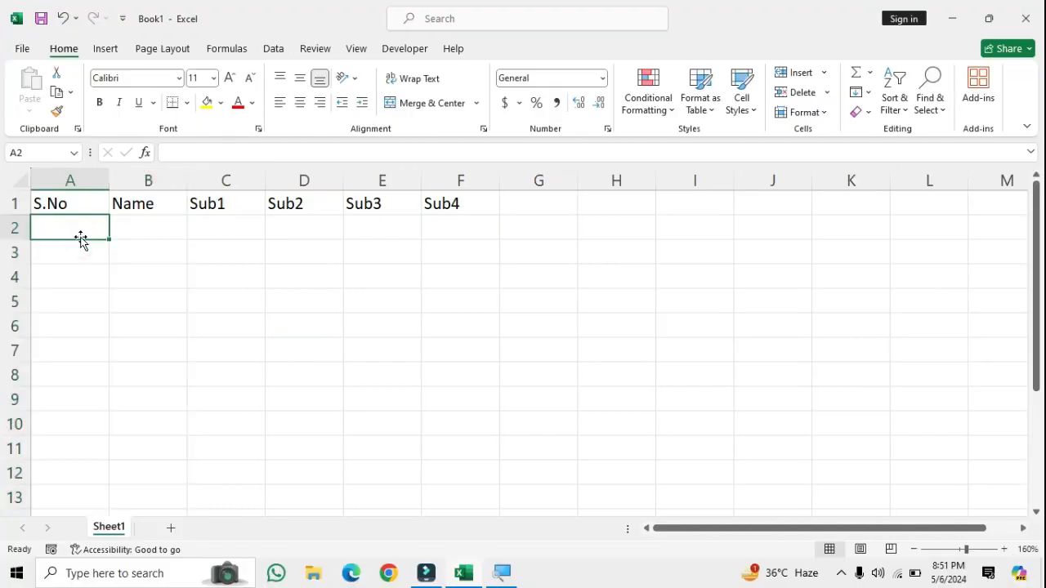
pyautogui.write('1')
pyautogui.hotkey('ctrl', 'Return')
pyautogui.press('Return')
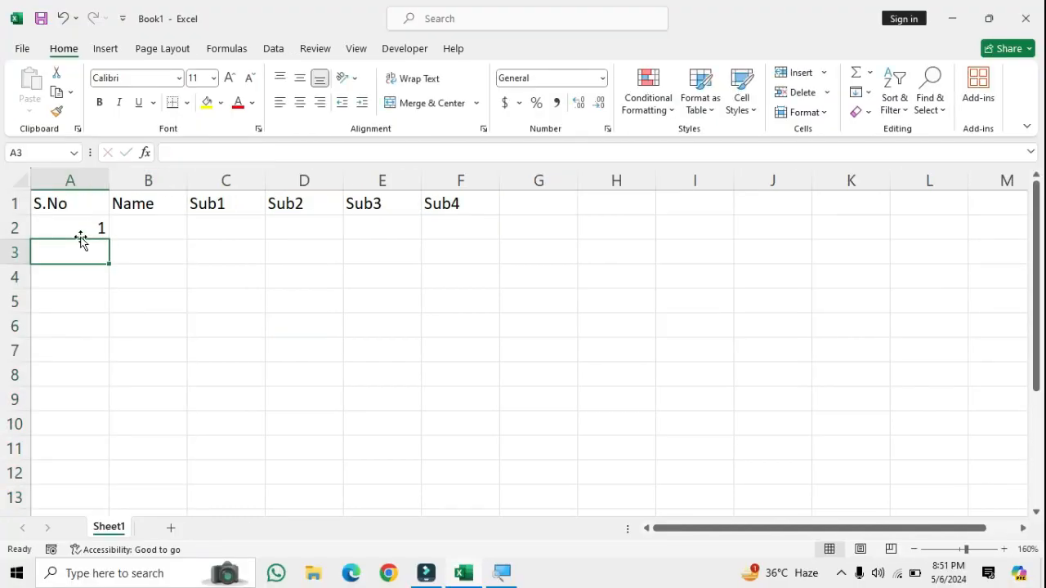
pyautogui.write('3')
pyautogui.press('Return')
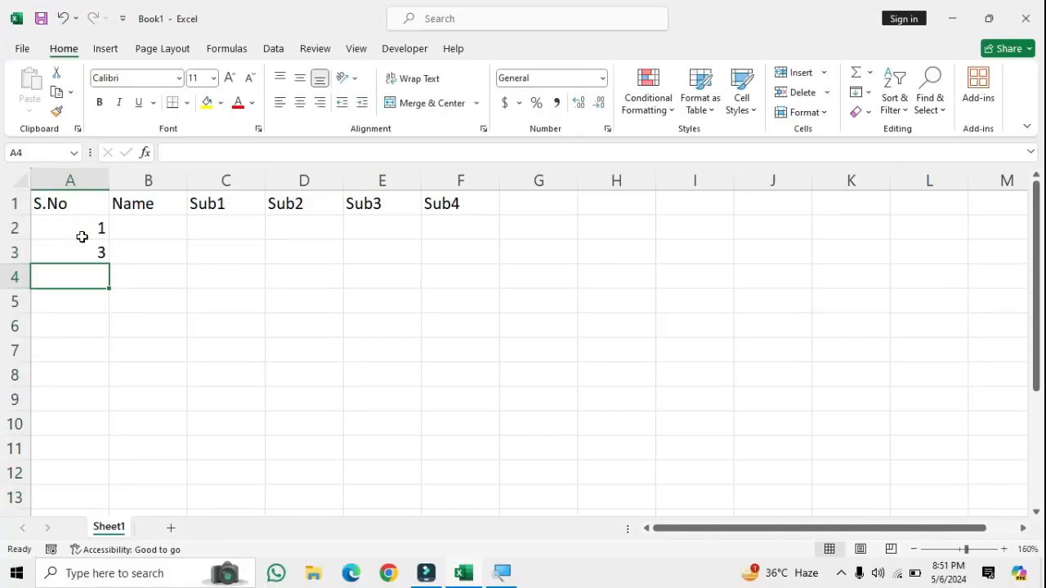
pyautogui.moveTo(86, 232); pyautogui.dragTo(119, 429)
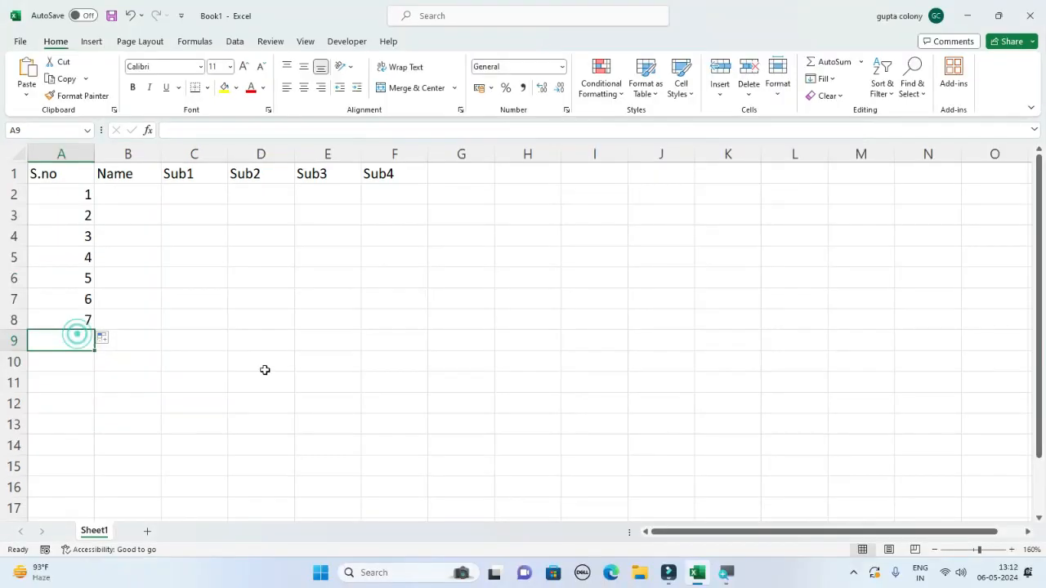
# Step: Enter Jan in cell D10 and autofill the months down to Jul in D16
pyautogui.click(232, 368)
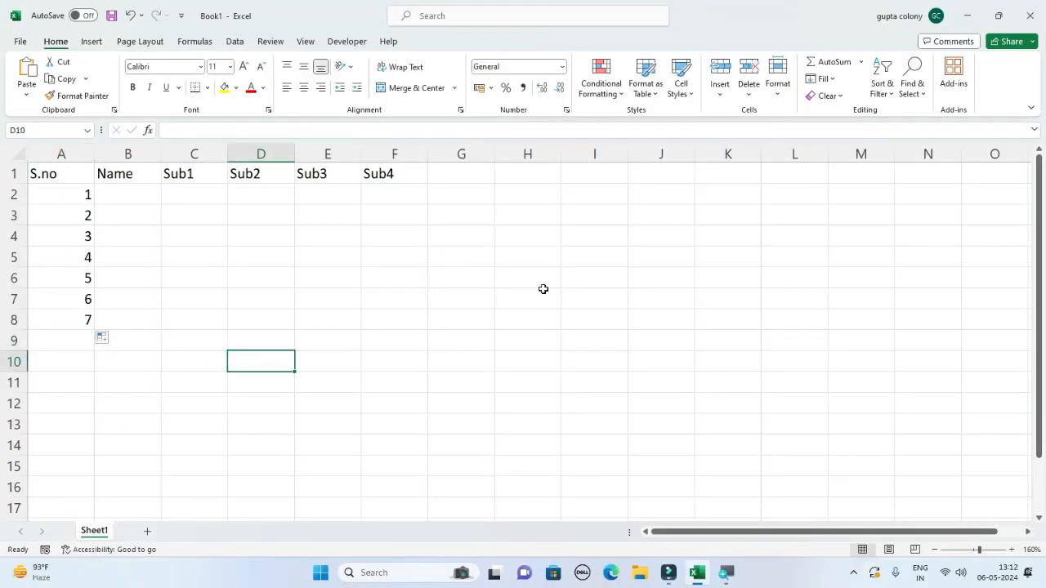
pyautogui.write('Jan')
pyautogui.press('Return')
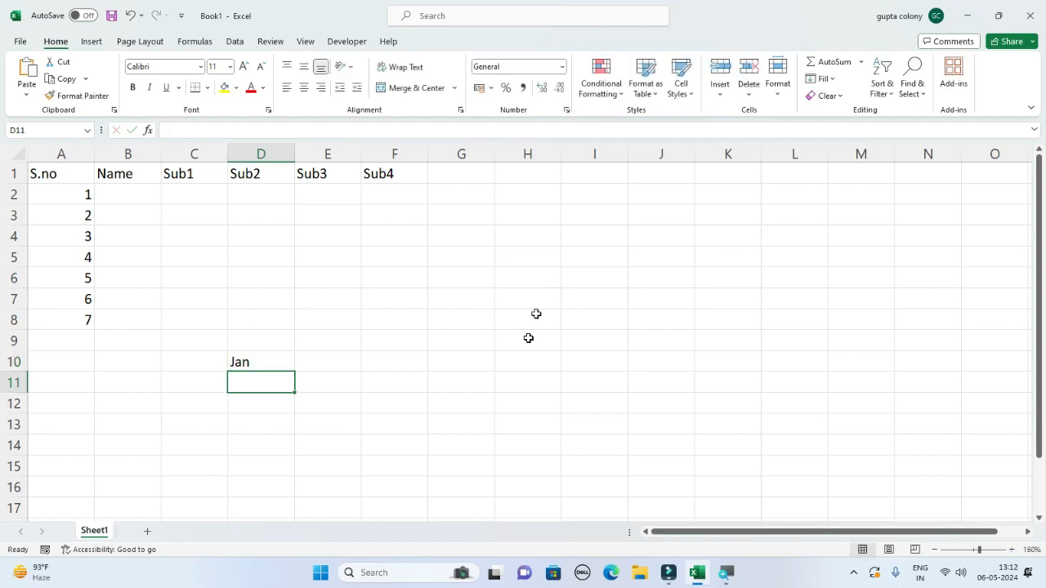
pyautogui.click(274, 362)
pyautogui.moveTo(295, 373); pyautogui.dragTo(295, 496)
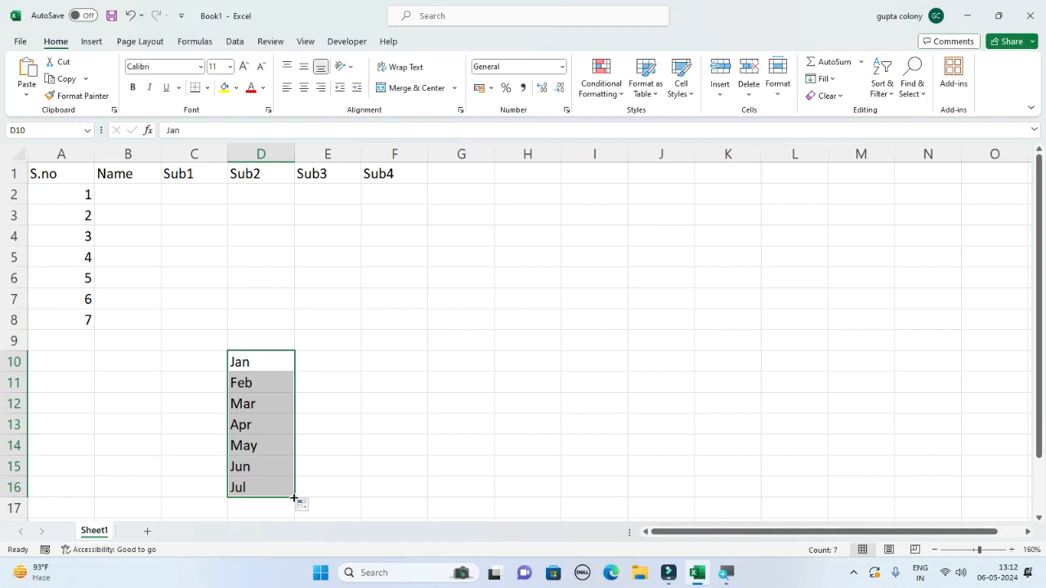
# Step: Extend the month series upward to Oct in D7 and from D10 across to Apr in G10
pyautogui.moveTo(295, 497); pyautogui.dragTo(291, 294)
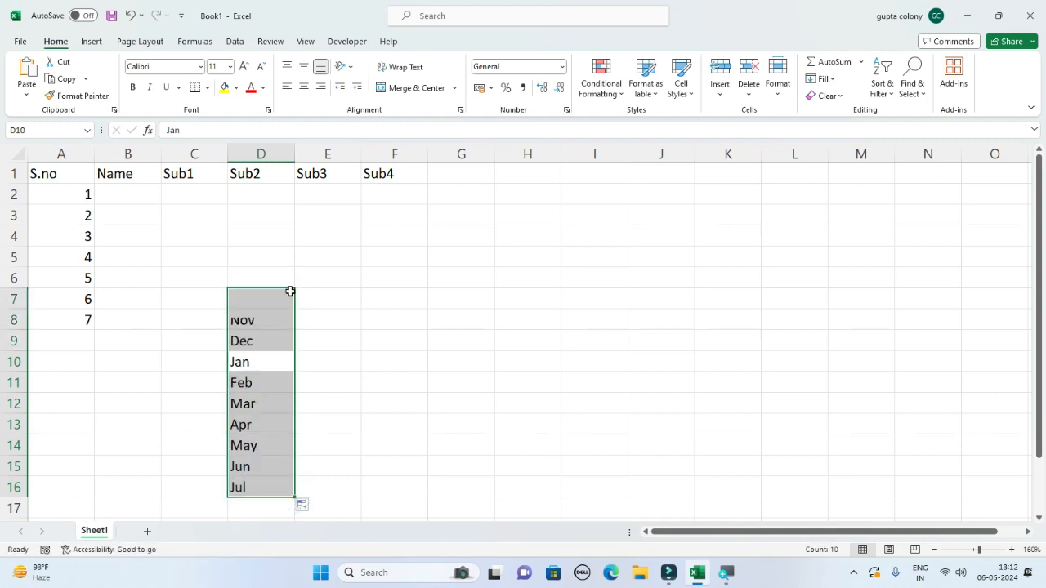
pyautogui.click(281, 362)
pyautogui.moveTo(295, 370); pyautogui.dragTo(524, 359)
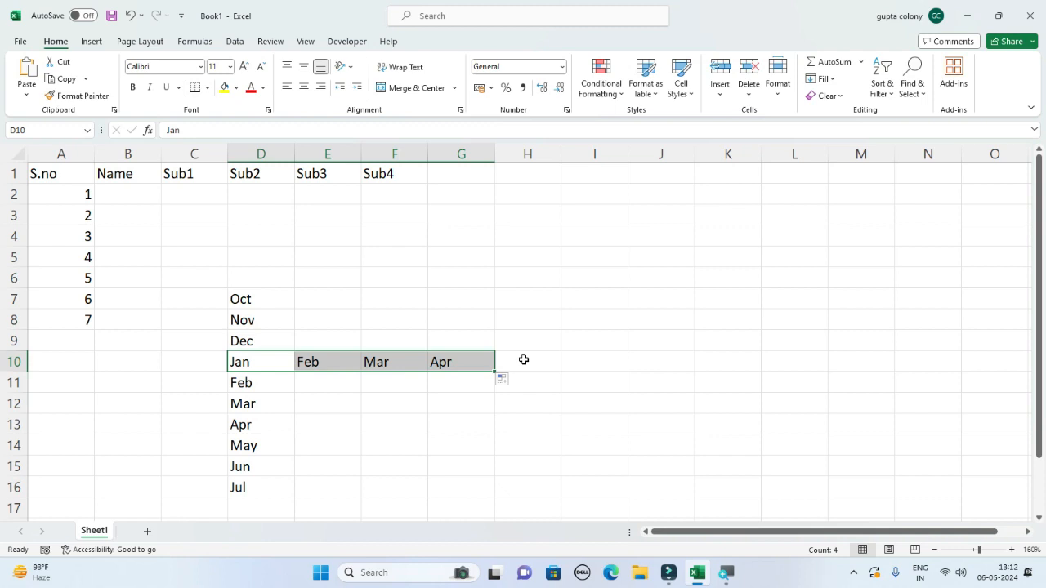
pyautogui.click(259, 368)
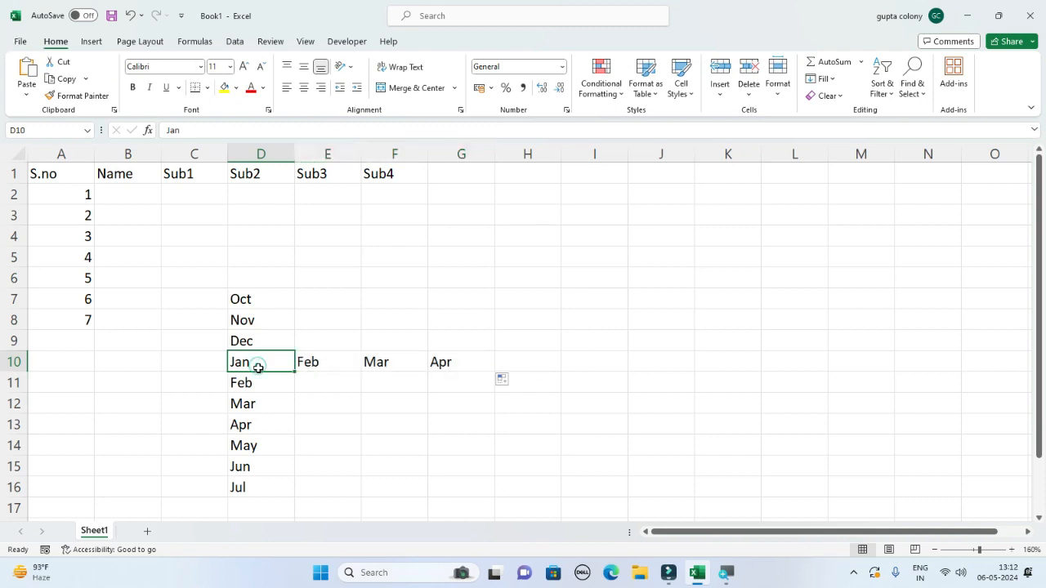
# Step: Enter January in cell I10 and autofill the full month names down to June in I15
pyautogui.click(598, 357)
pyautogui.doubleClick(600, 360)
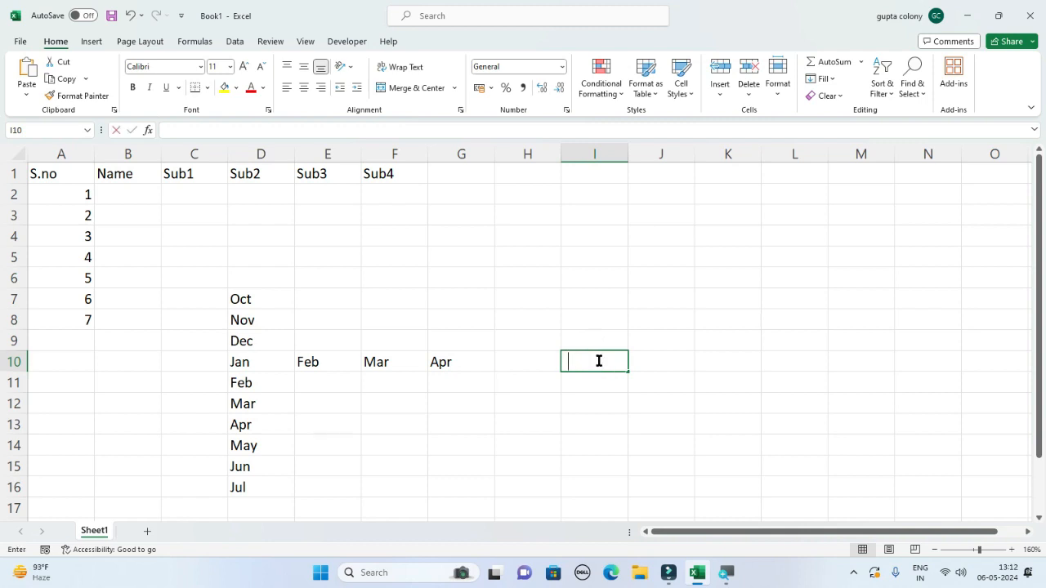
pyautogui.write('January')
pyautogui.hotkey('ctrl', 'Return')
pyautogui.moveTo(628, 373); pyautogui.dragTo(628, 474)
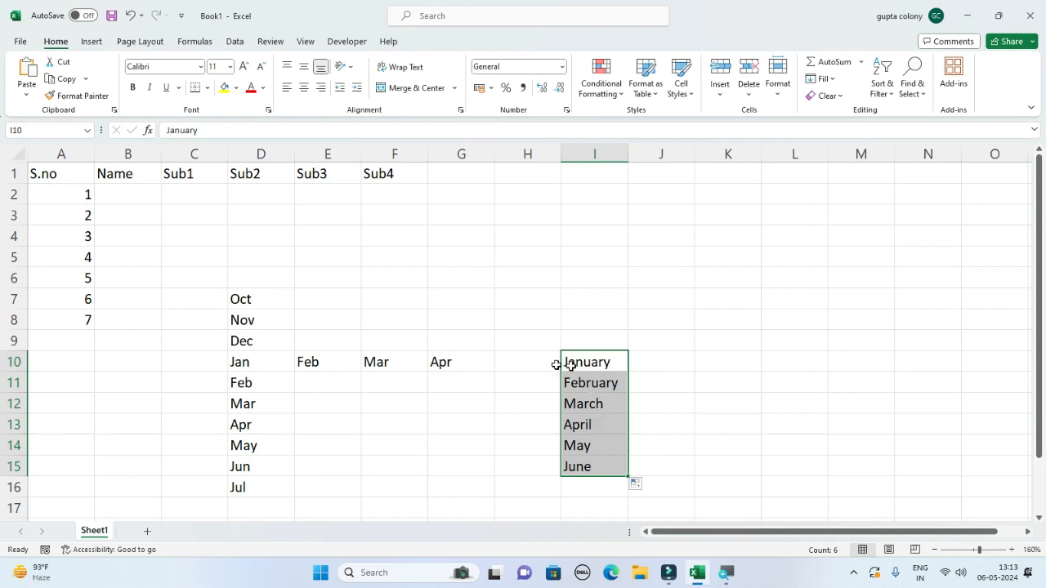
pyautogui.click(276, 319)
pyautogui.click(261, 409)
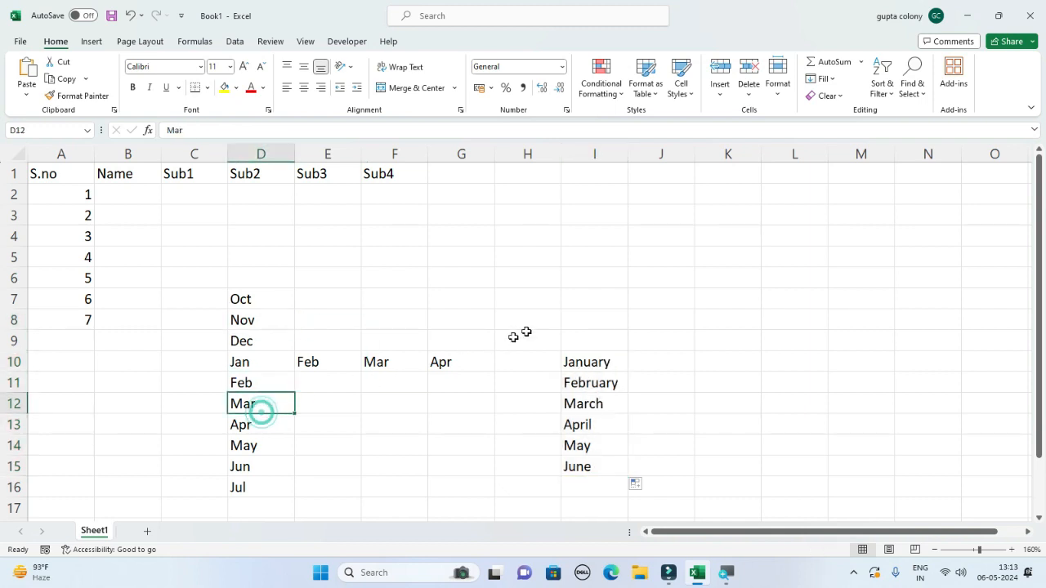
# Step: Clear all the month entries within the range C6:I16
pyautogui.click(593, 365)
pyautogui.moveTo(196, 278); pyautogui.dragTo(617, 483)
pyautogui.press('Delete')
# Step: Enter the date 2/2/2005 in E8 of a widened column E and autofill the dates down to E14
pyautogui.click(346, 317)
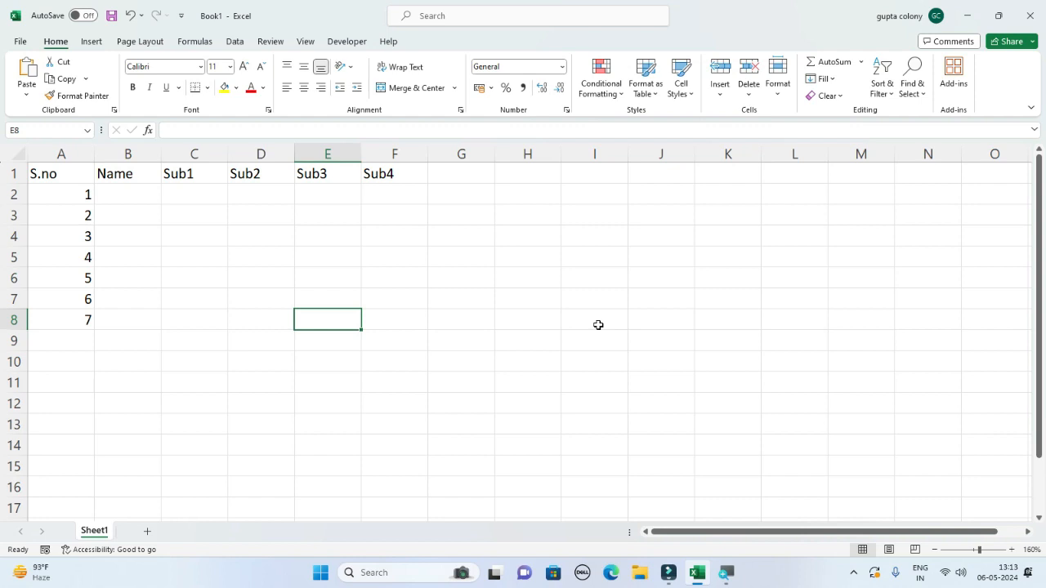
pyautogui.write('2/')
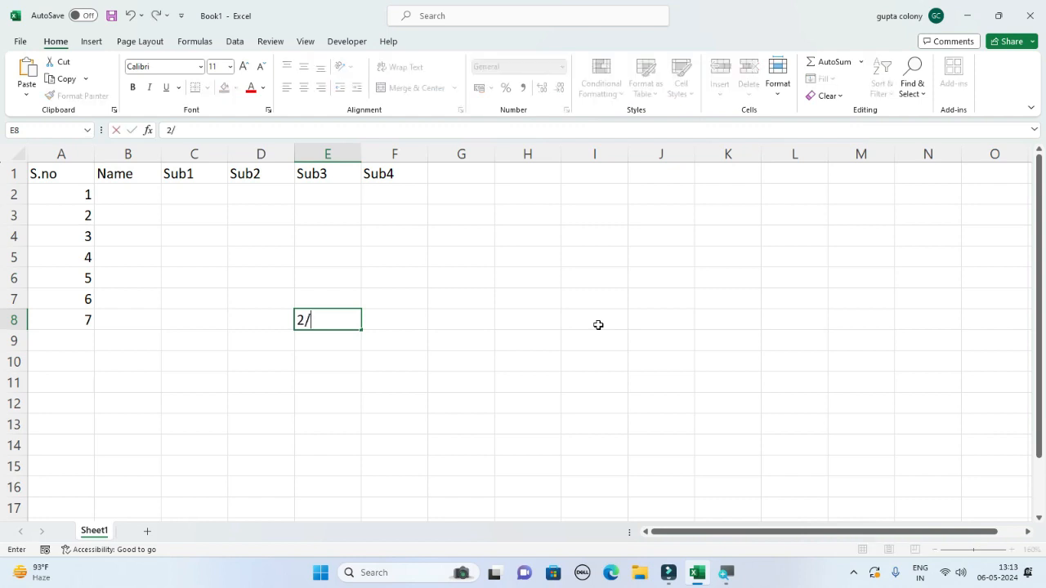
pyautogui.write('2/2005')
pyautogui.press('Return')
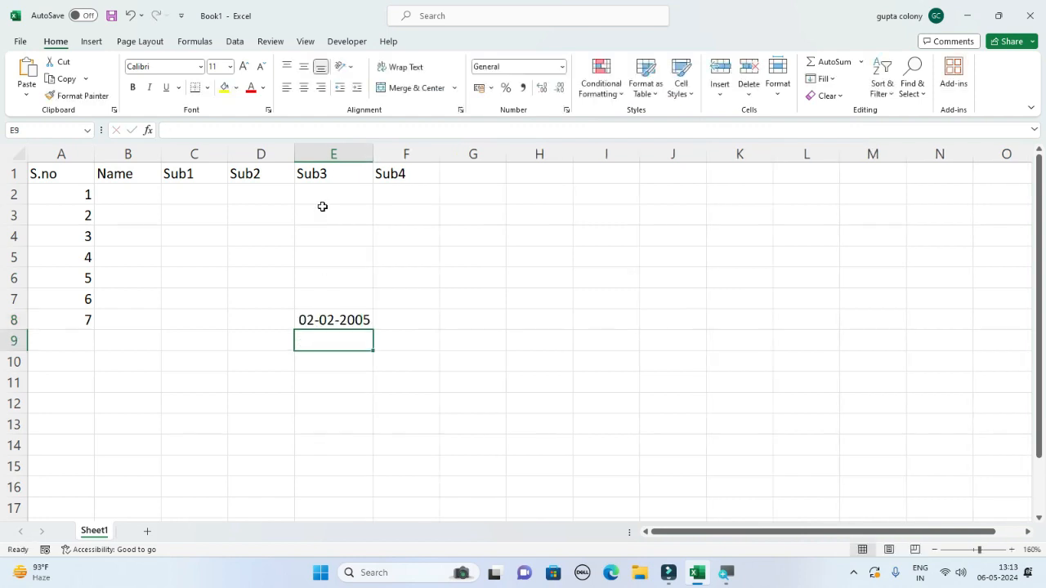
pyautogui.moveTo(372, 154); pyautogui.dragTo(404, 154)
pyautogui.click(344, 319)
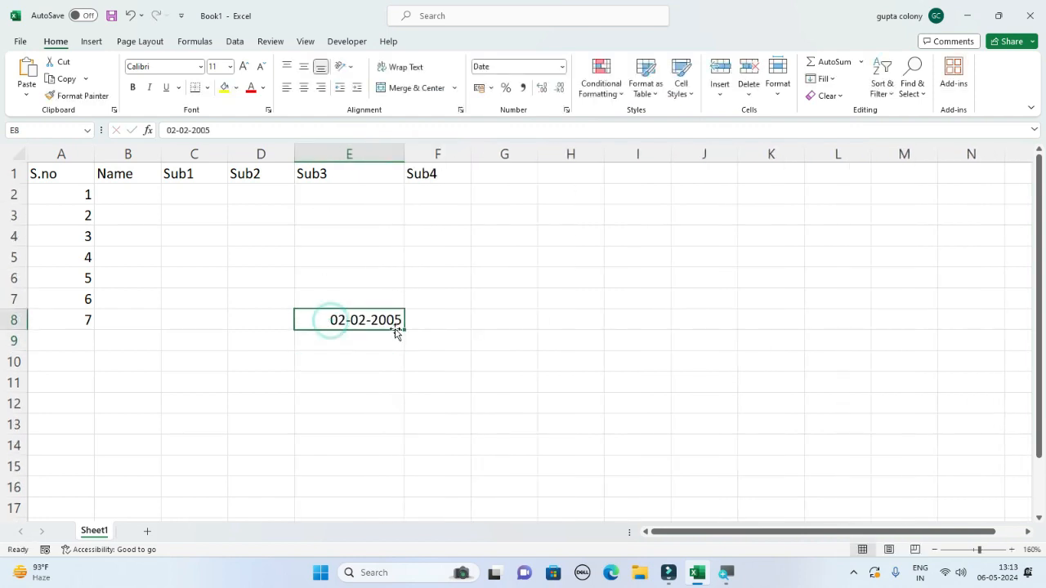
pyautogui.moveTo(404, 333); pyautogui.dragTo(395, 442)
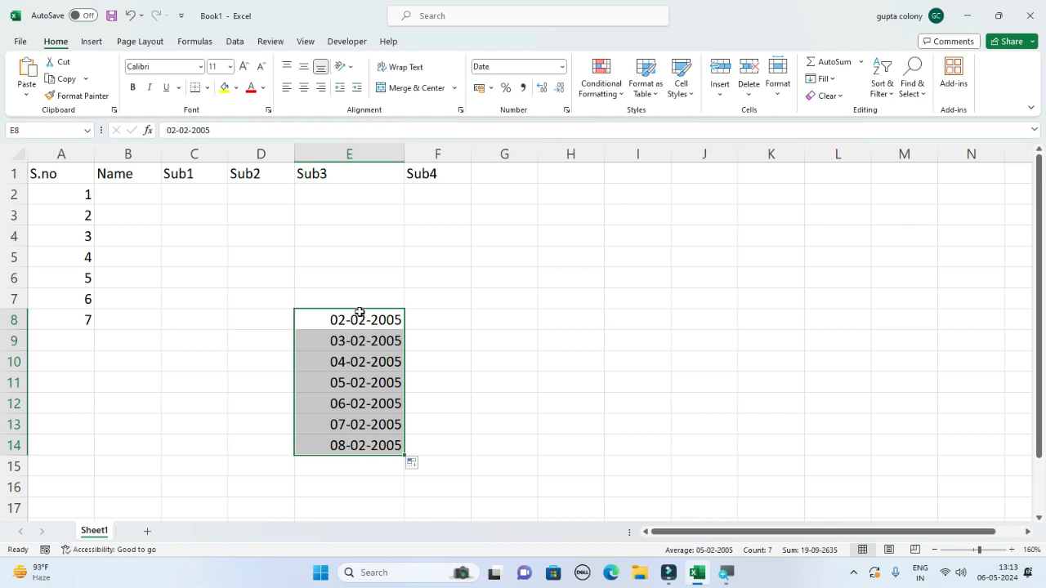
# Step: Enter 02-29-2015 in F8 with column F widened, and compare it with the date in E8
pyautogui.click(413, 327)
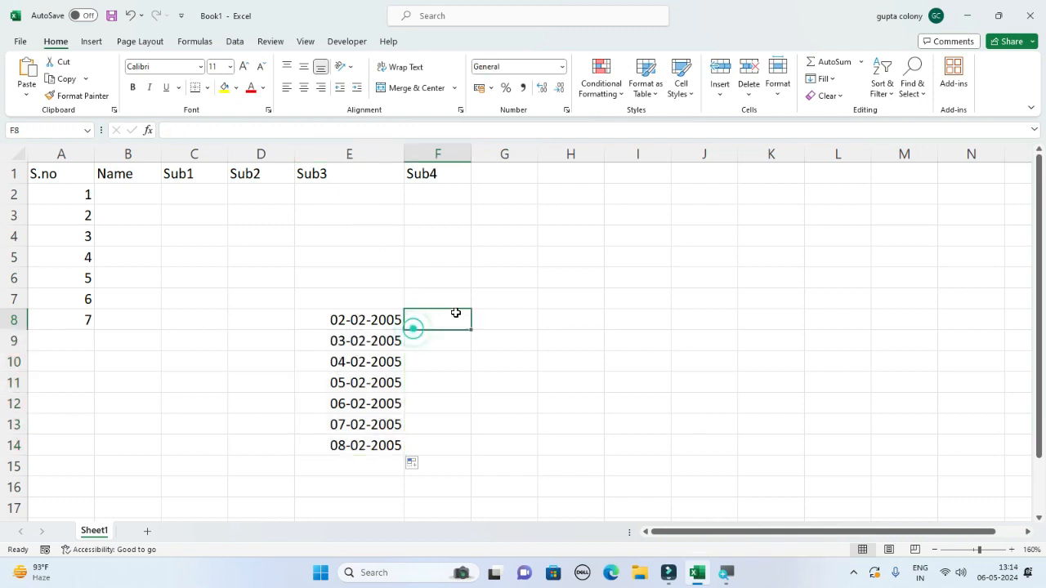
pyautogui.write('02-')
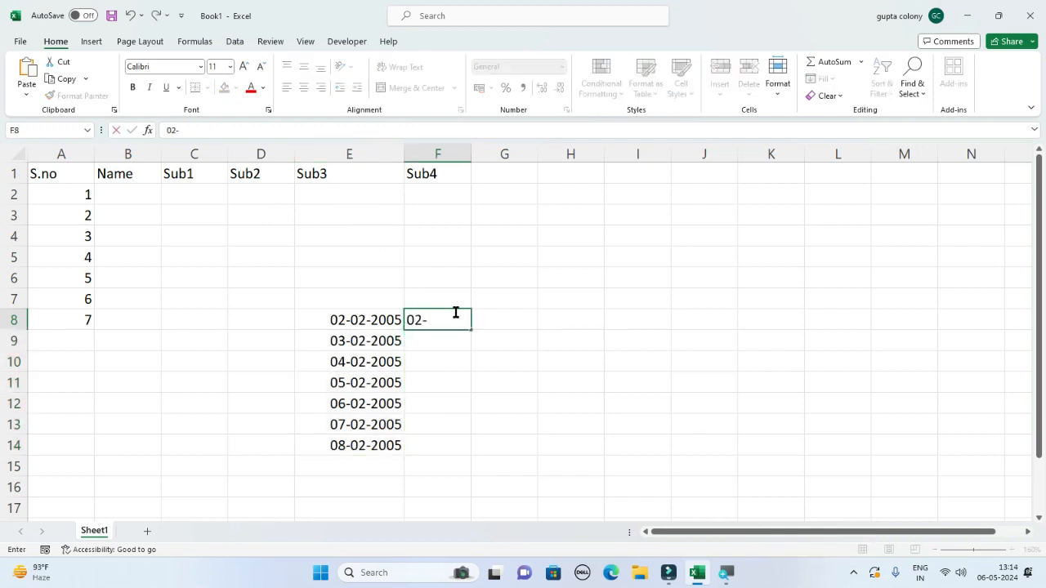
pyautogui.write('29-2015')
pyautogui.press('Return')
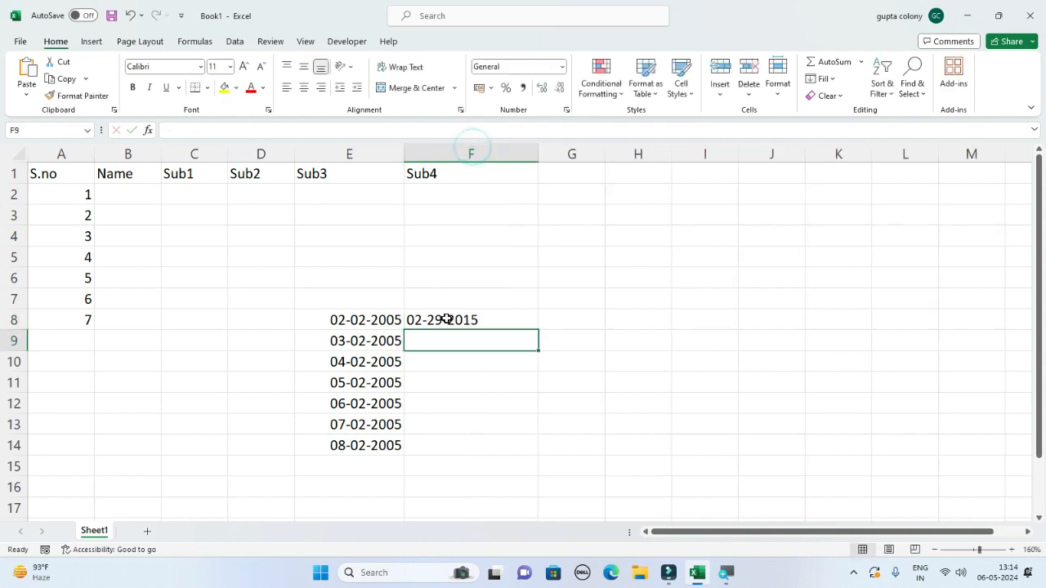
pyautogui.click(352, 319)
pyautogui.click(491, 321)
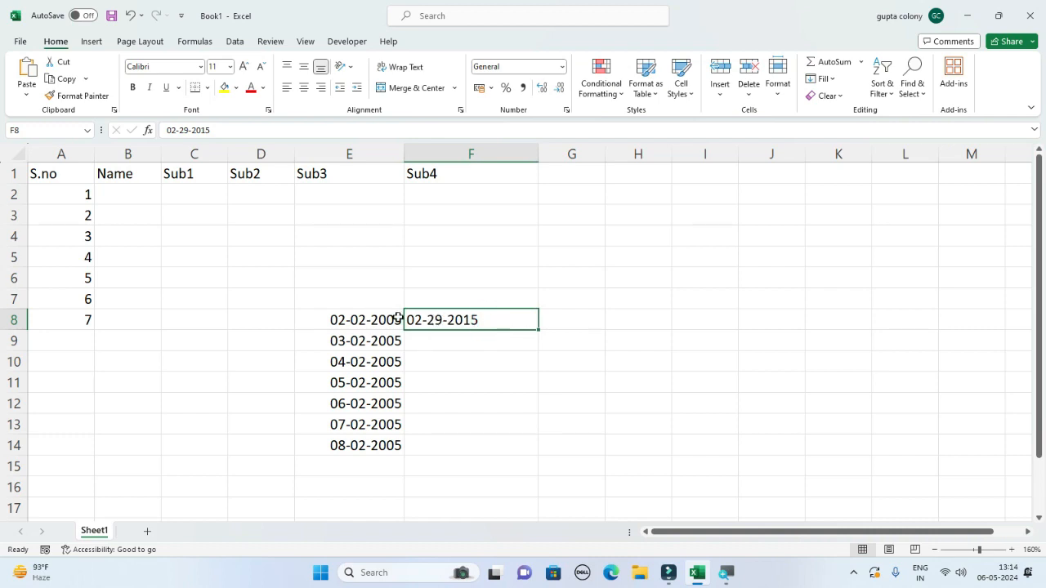
pyautogui.click(351, 317)
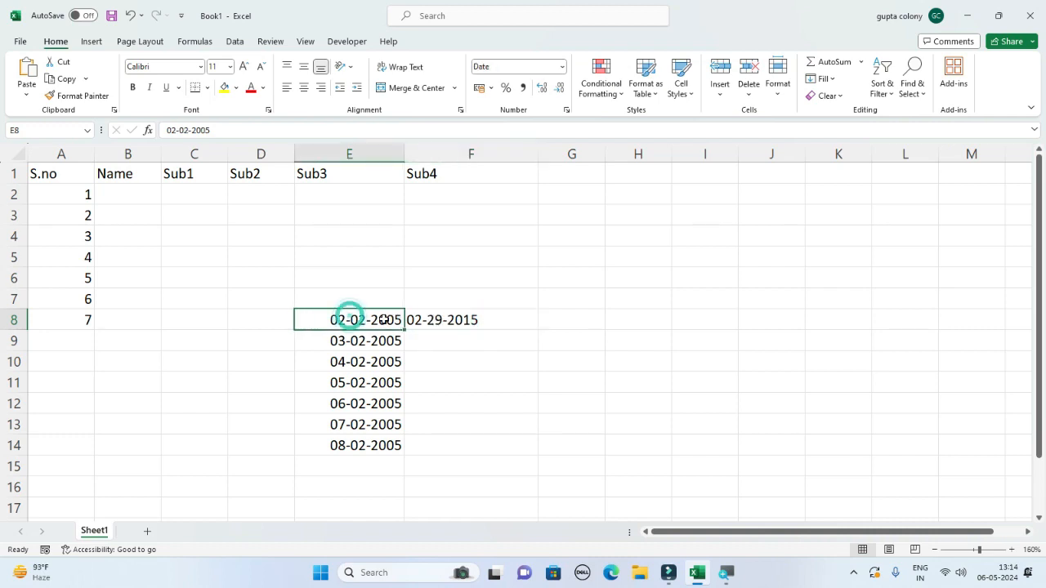
pyautogui.click(460, 320)
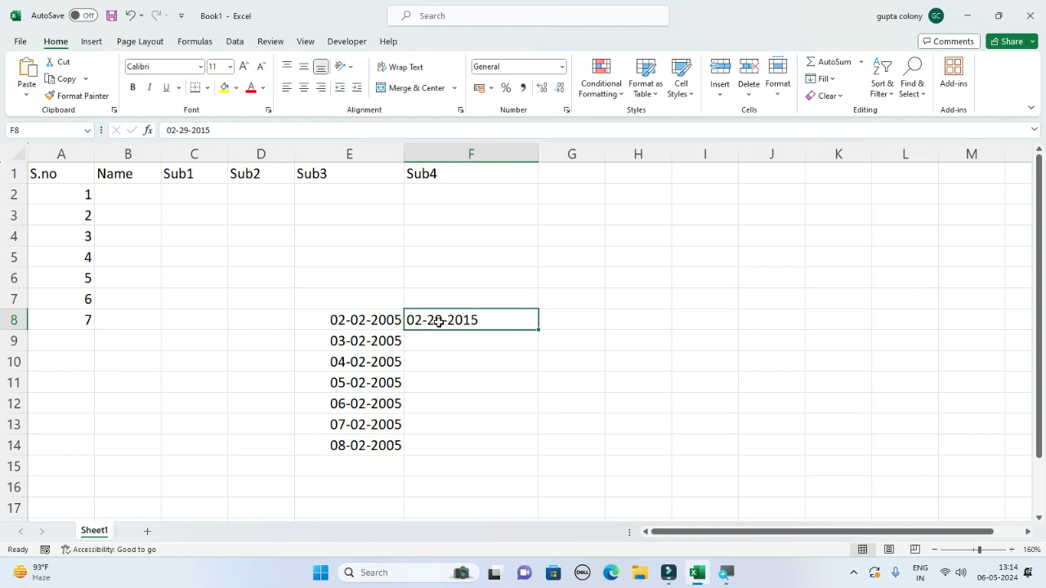
# Step: Try the date 02-29-2016 in F8, and set the cell back to 02-29-2015
pyautogui.doubleClick(483, 320)
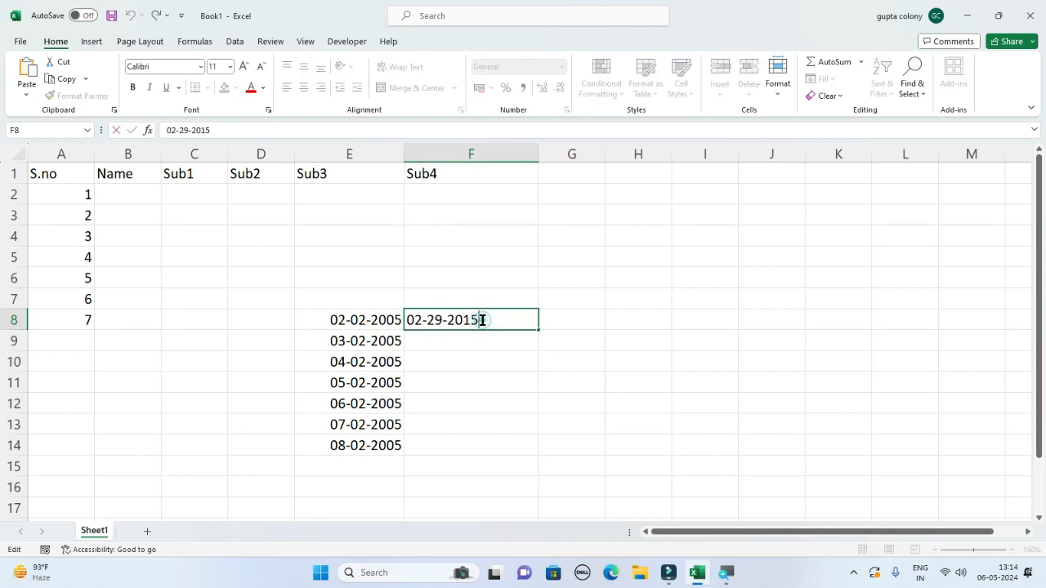
pyautogui.press('BackSpace')
pyautogui.write('6')
pyautogui.press('Return')
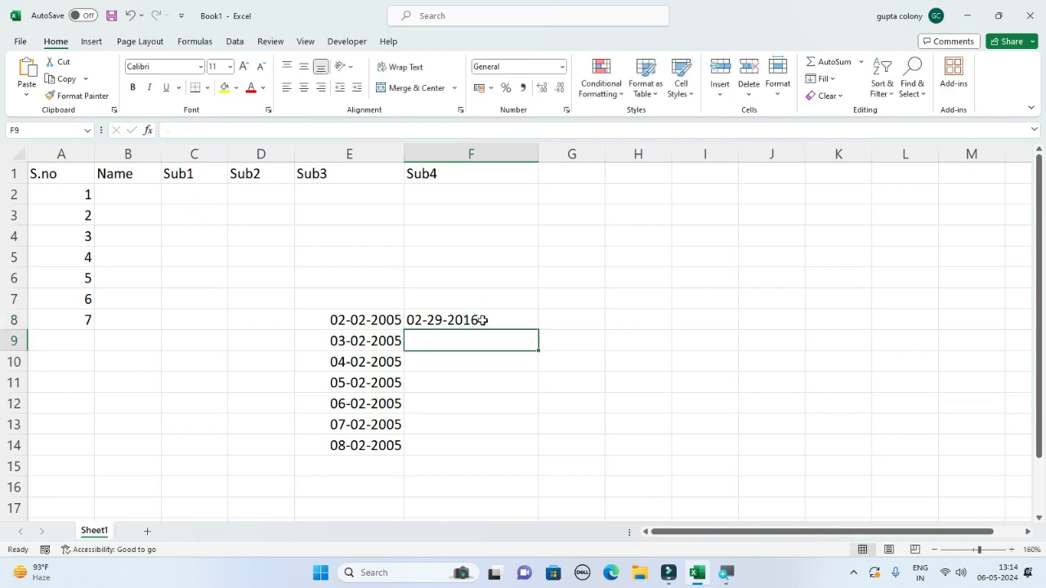
pyautogui.doubleClick(483, 320)
pyautogui.press('BackSpace')
pyautogui.write('5')
pyautogui.press('Return')
# Step: Clear the date entries in E8:F14 and the serial numbers 5 to 7 in A6:A8
pyautogui.moveTo(406, 308); pyautogui.dragTo(428, 436)
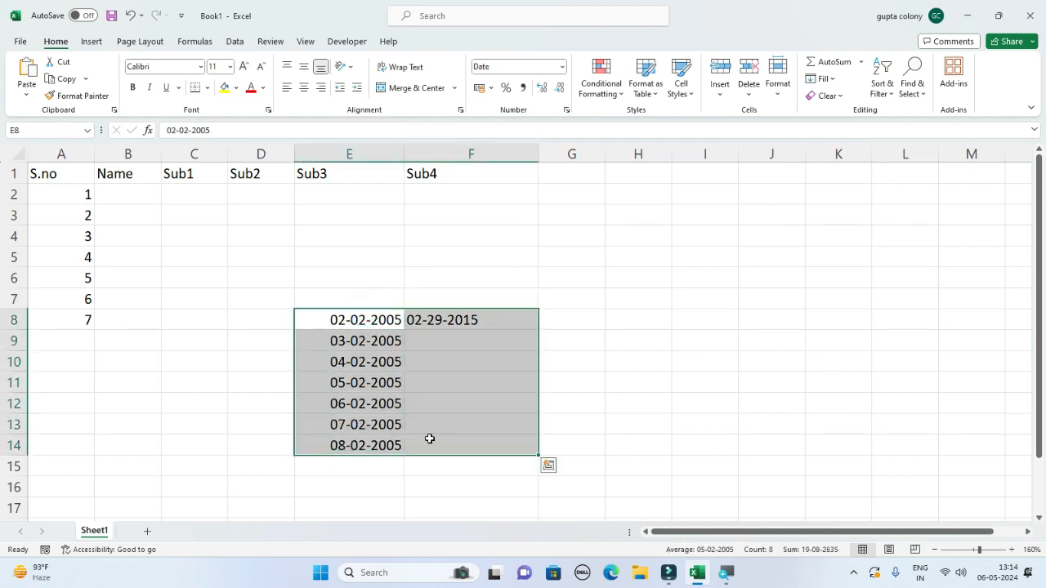
pyautogui.press('Delete')
pyautogui.click(301, 257)
# Step: Fill the Name column with A, B, C and D in cells B2 to B5
pyautogui.click(136, 199)
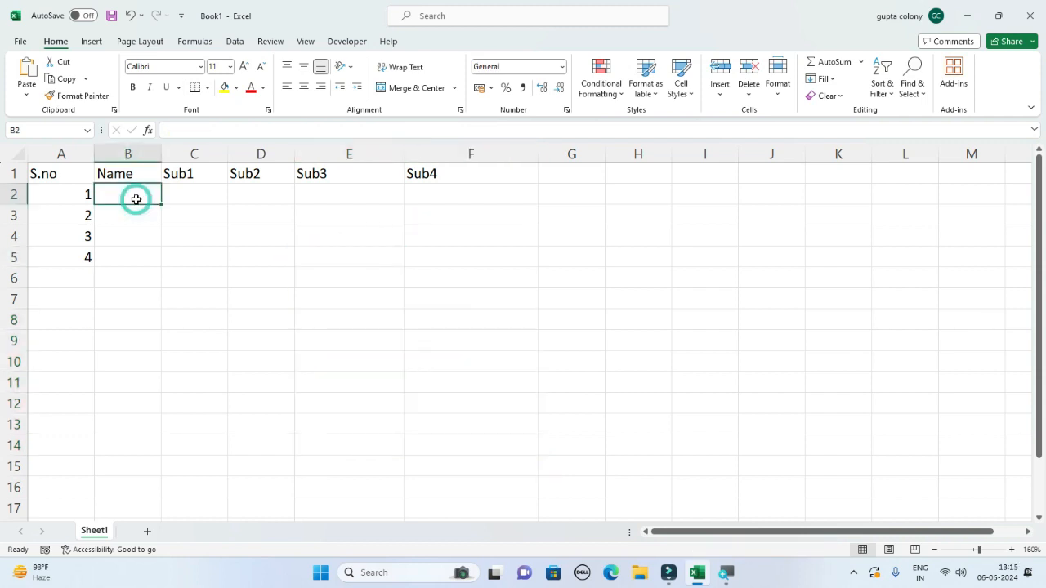
pyautogui.write('A')
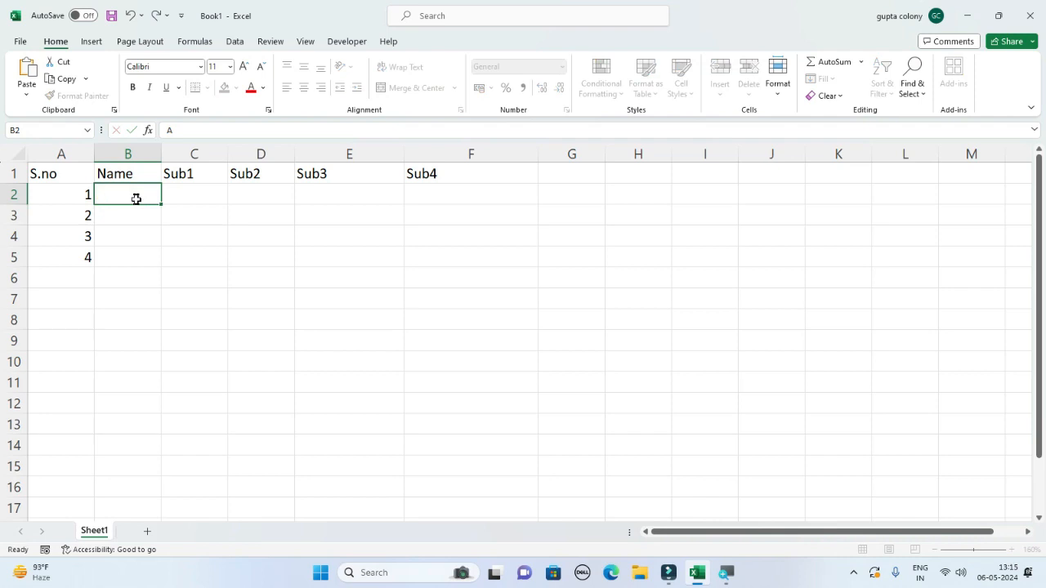
pyautogui.press('Return')
pyautogui.write('B')
pyautogui.press('Return')
pyautogui.write('C')
pyautogui.press('Return')
pyautogui.write('D')
pyautogui.press('Return')
pyautogui.press('Up')
pyautogui.press('Up')
pyautogui.press('Up')
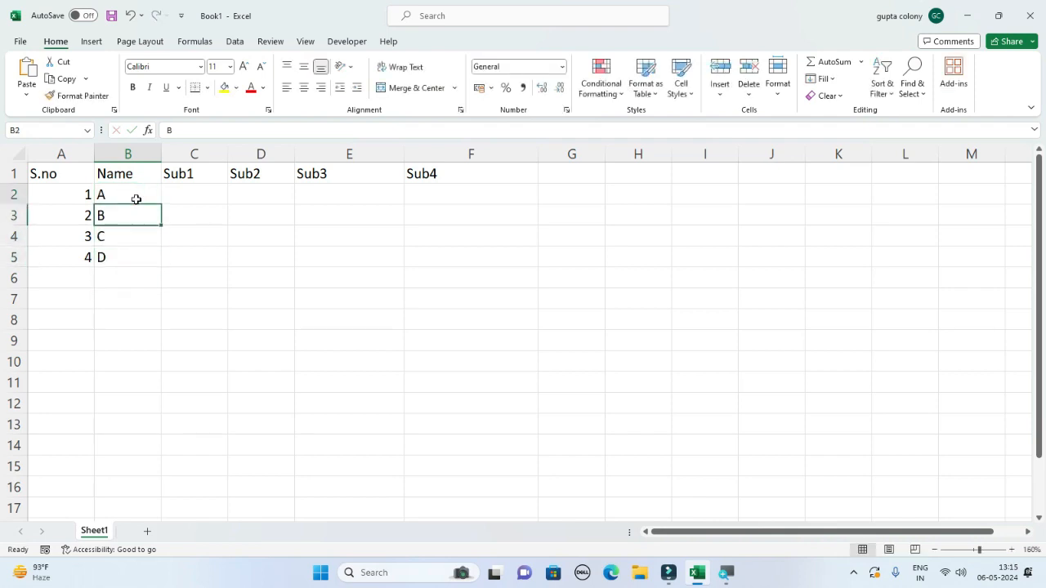
pyautogui.press('Up')
pyautogui.press('Right')
# Step: Narrow columns E and F, and add the headers Count in G1 and Average in H1
pyautogui.moveTo(404, 154); pyautogui.dragTo(356, 155)
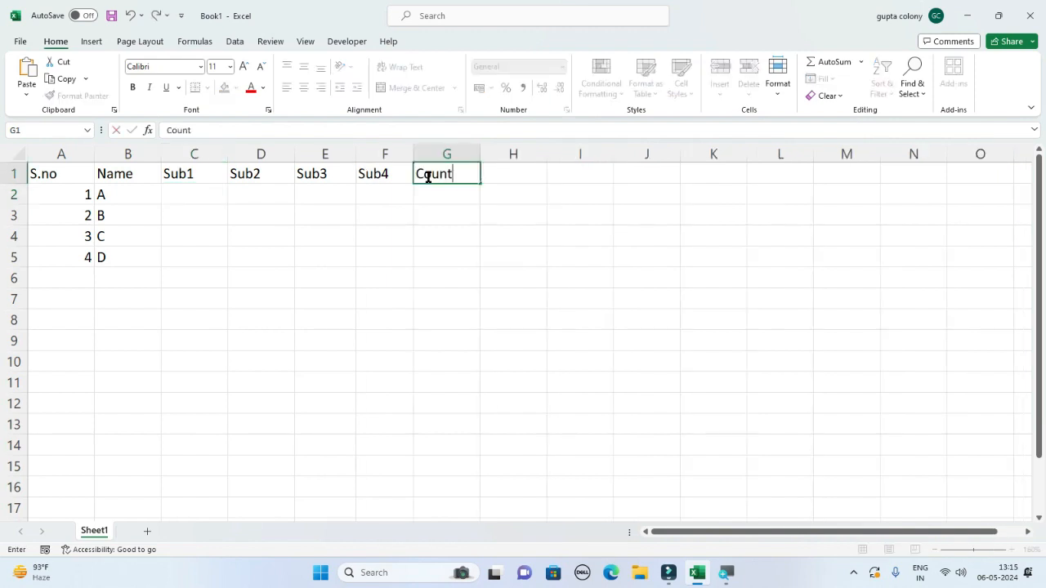
pyautogui.press('Tab')
pyautogui.write('Average')
pyautogui.press('Tab')
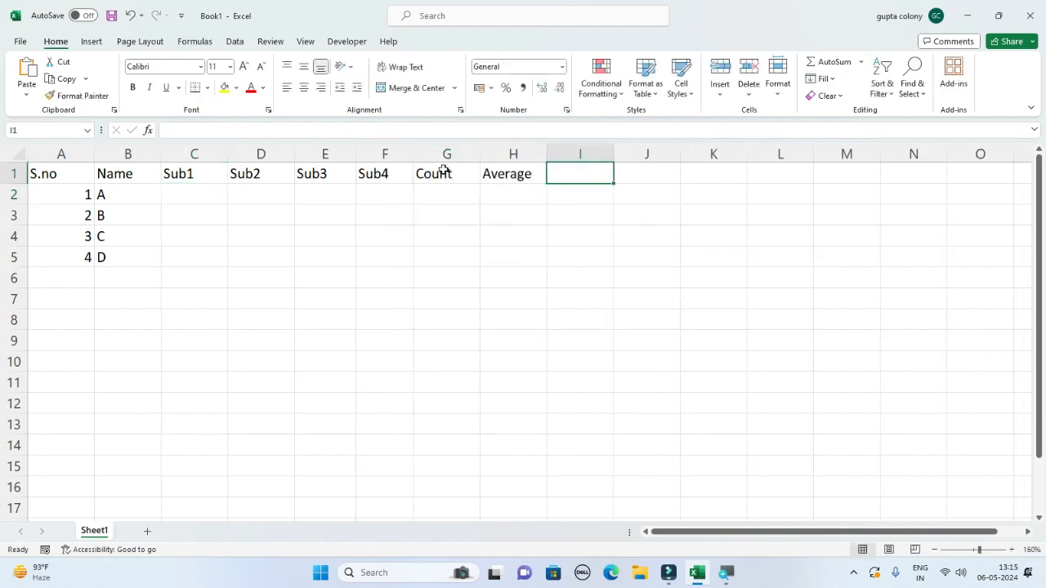
# Step: Add the column headers Total in I1 and %Age in J1
pyautogui.click(501, 175)
pyautogui.click(595, 183)
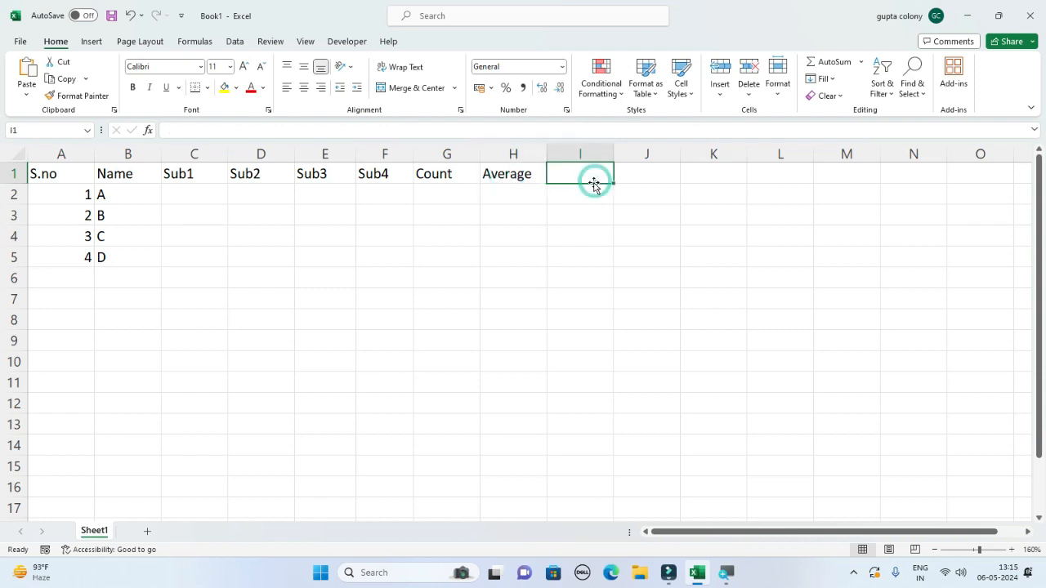
pyautogui.write('Total')
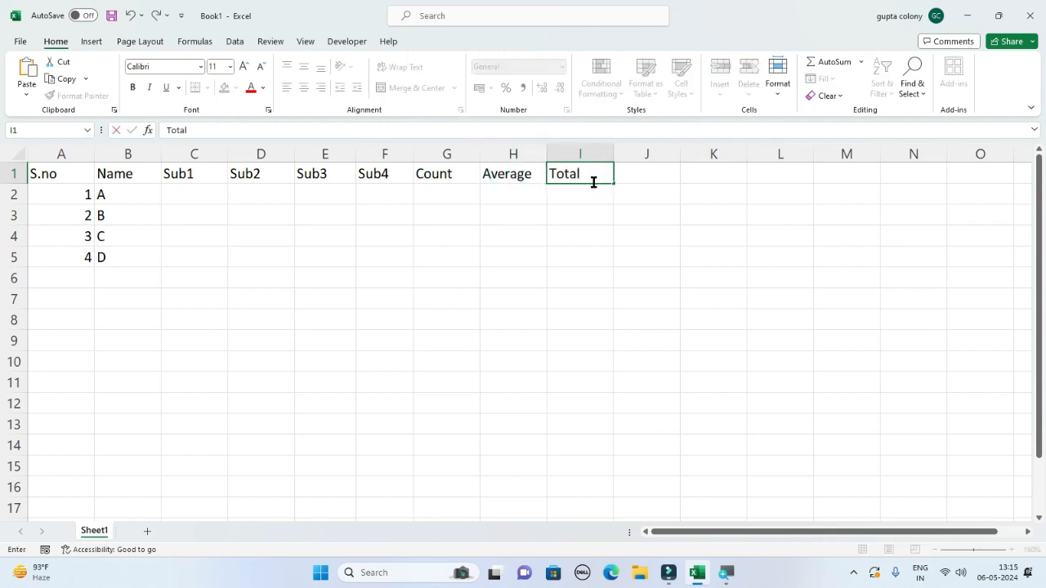
pyautogui.press('Tab')
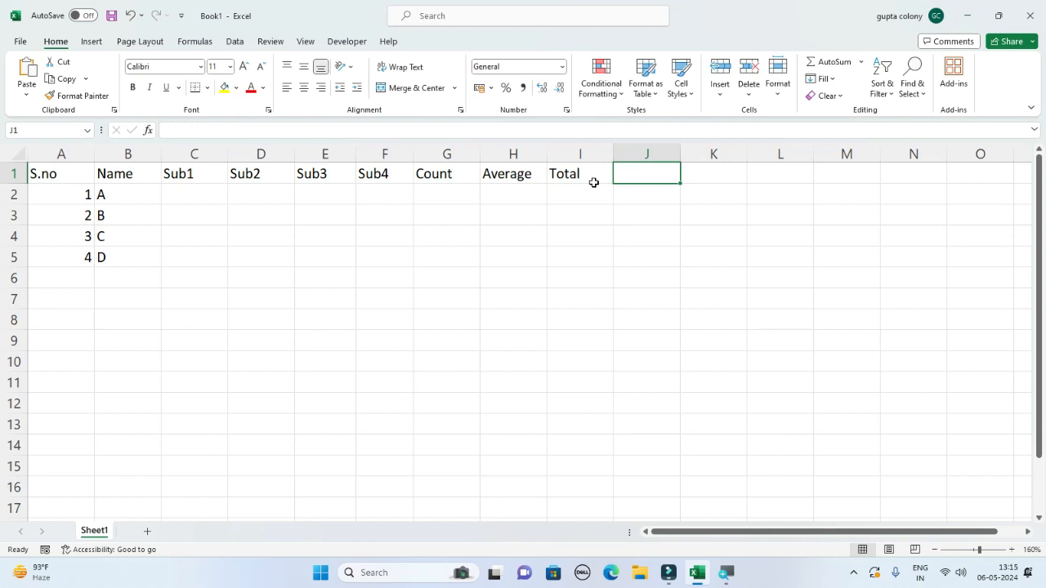
pyautogui.write('%Age')
pyautogui.press('Return')
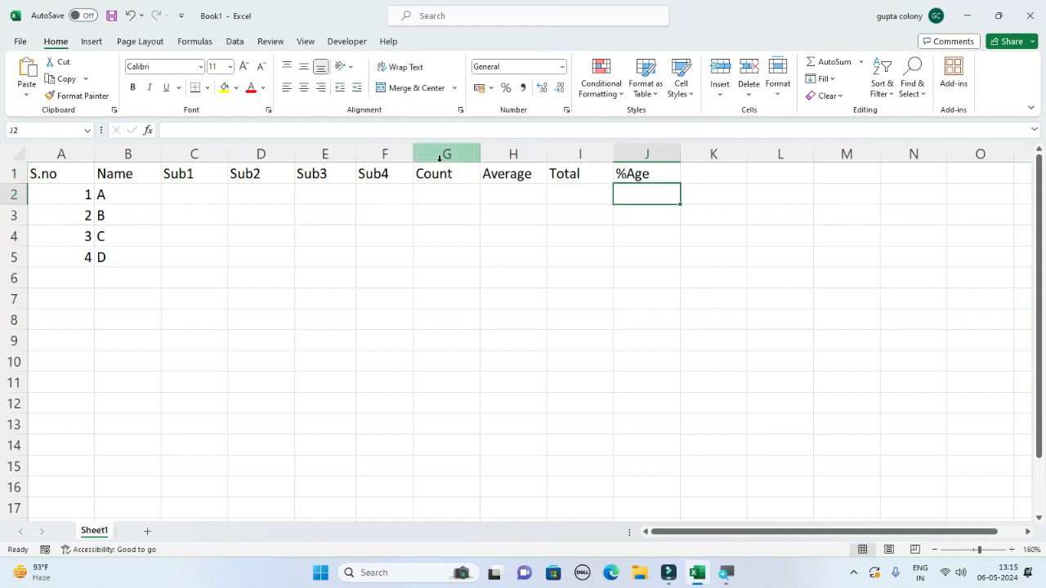
# Step: Insert a new column before the Count column and give it the header Max in G1
pyautogui.click(420, 176)
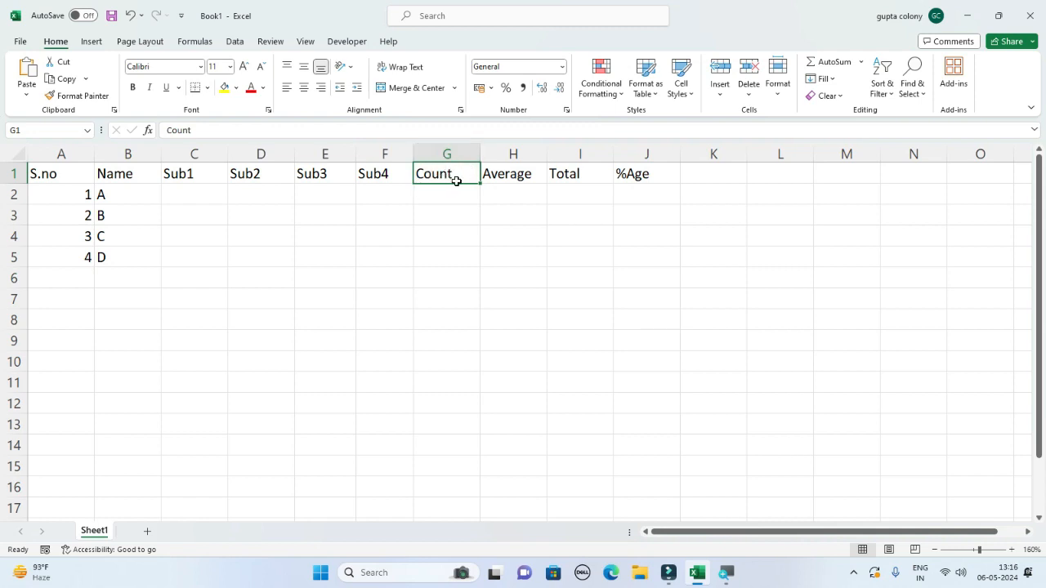
pyautogui.moveTo(437, 172)
pyautogui.mouseDown()
pyautogui.moveTo(437, 184)
pyautogui.moveTo(439, 173)
pyautogui.mouseUp()
pyautogui.click(445, 153)
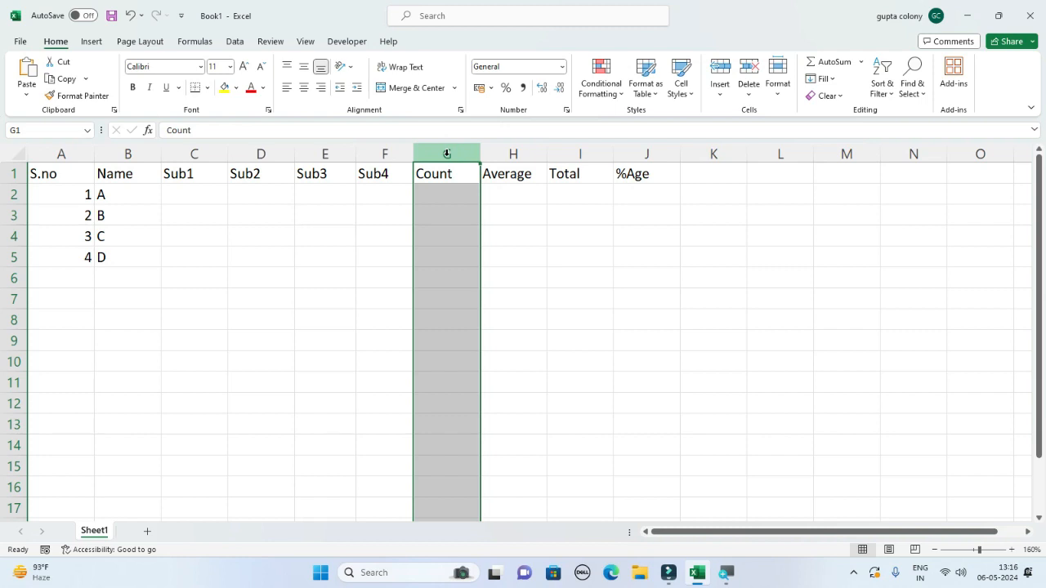
pyautogui.rightClick(448, 154)
pyautogui.click(478, 285)
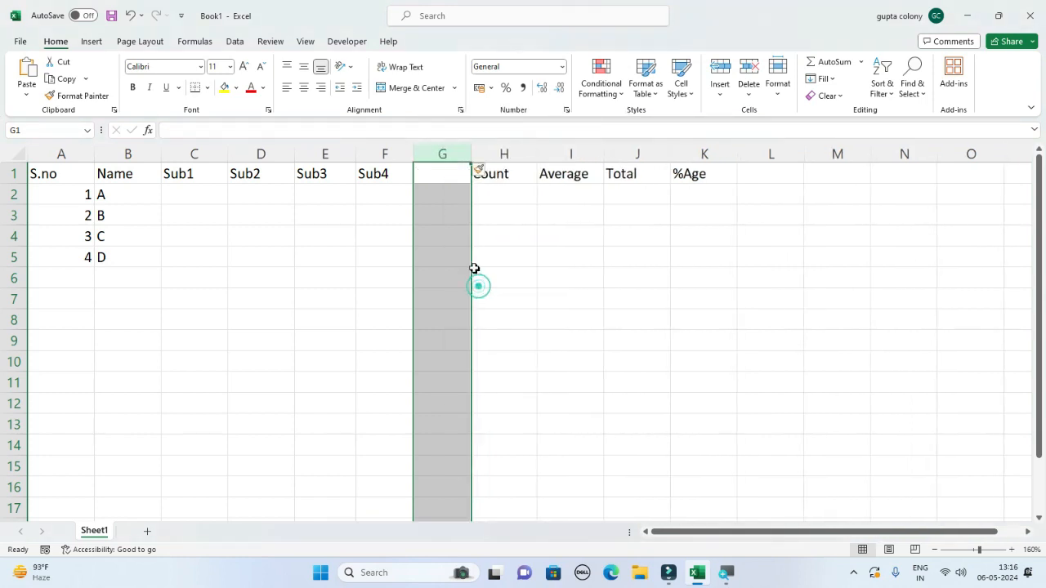
pyautogui.click(445, 173)
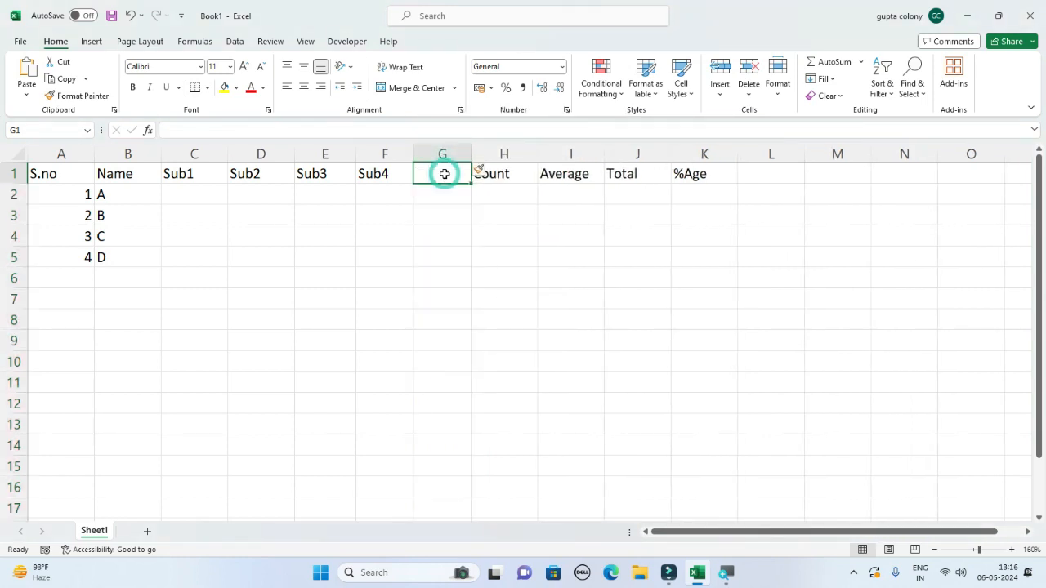
pyautogui.write('Max')
pyautogui.press('Tab')
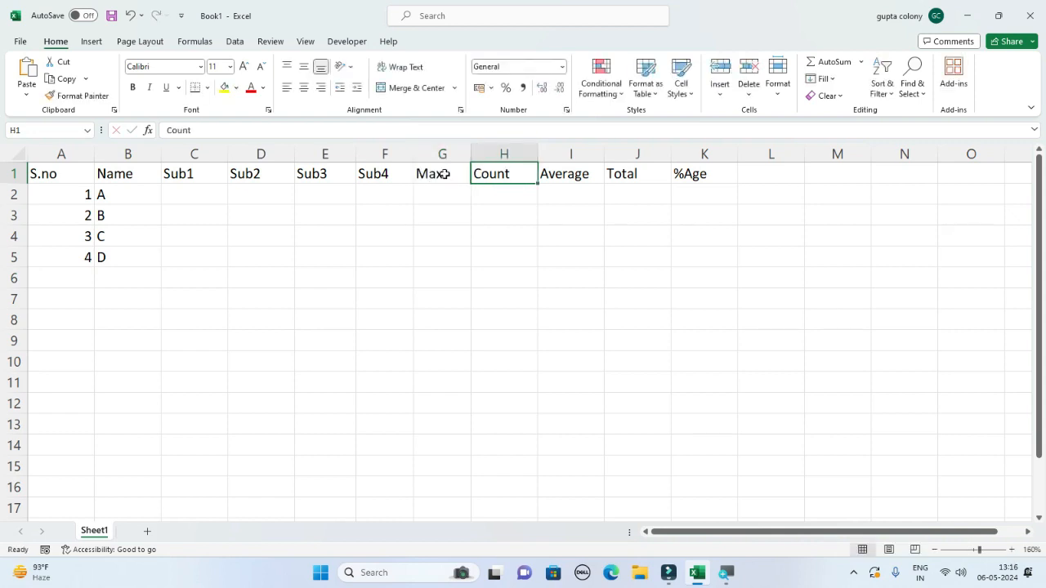
# Step: Insert another column between Max and Count and give it the header Min in H1
pyautogui.click(516, 153)
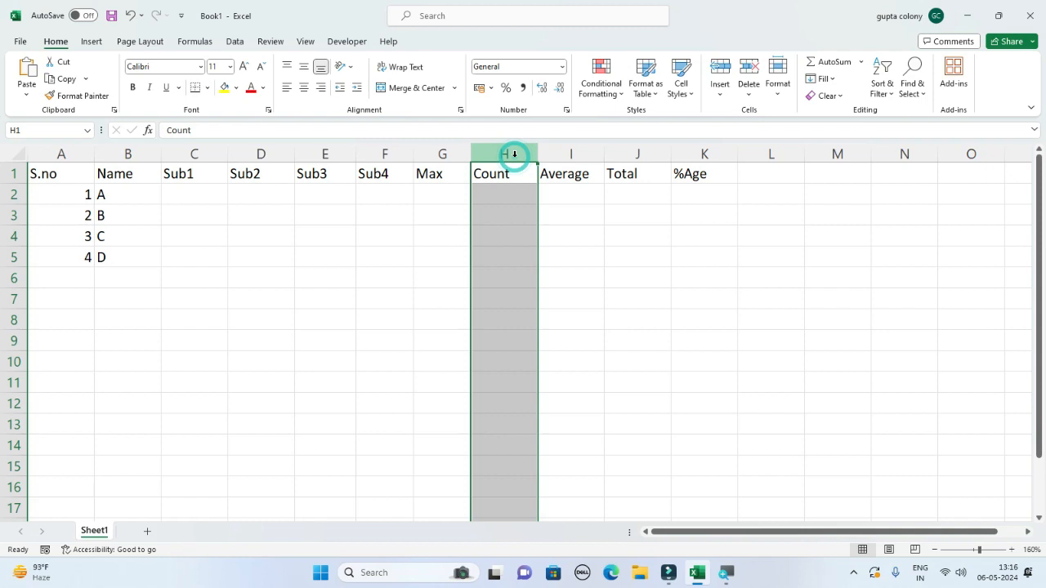
pyautogui.hotkey('ctrl', 'shift', '+')
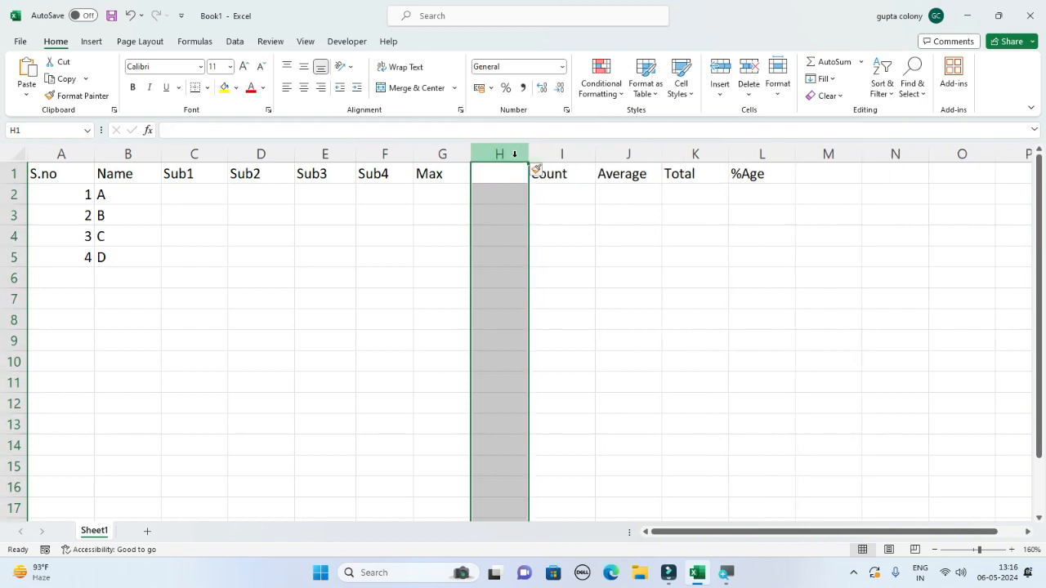
pyautogui.click(475, 170)
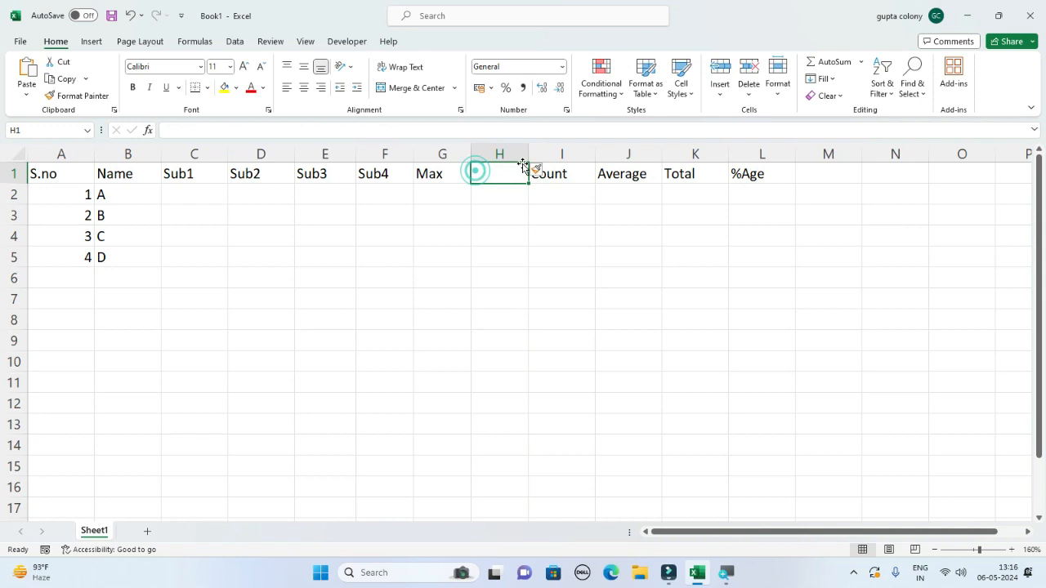
pyautogui.write('Min')
pyautogui.click(551, 153)
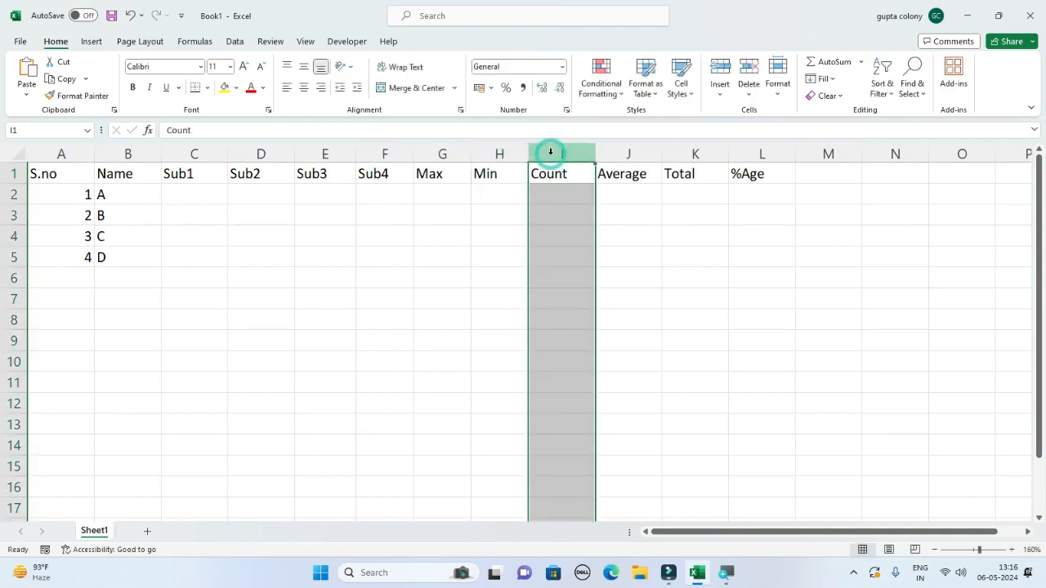
# Step: Insert a blank column before the Count column and undo that insertion
pyautogui.hotkey('ctrl', 'shift', '+')
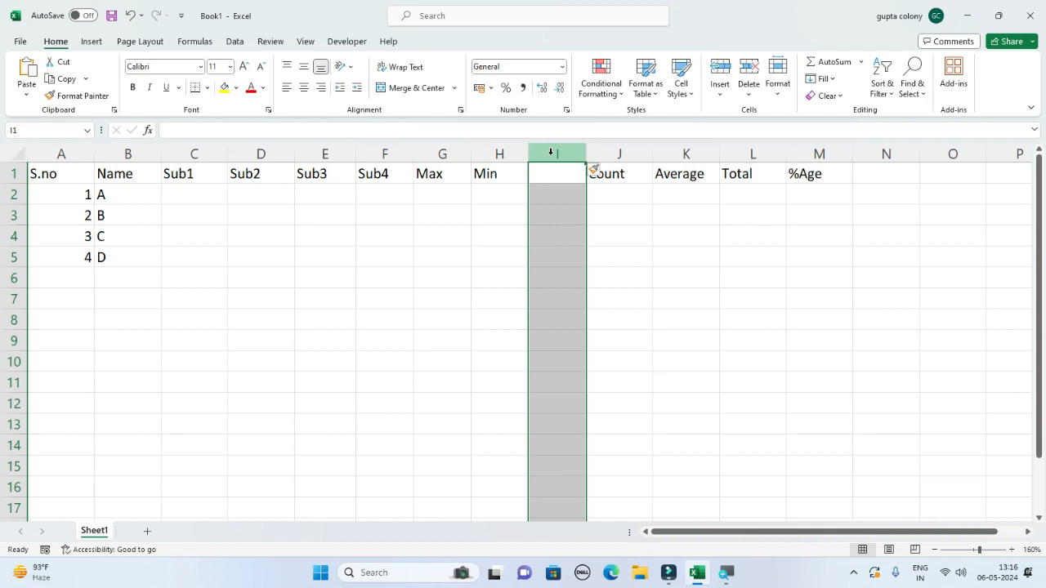
pyautogui.hotkey('ctrl', 'z')
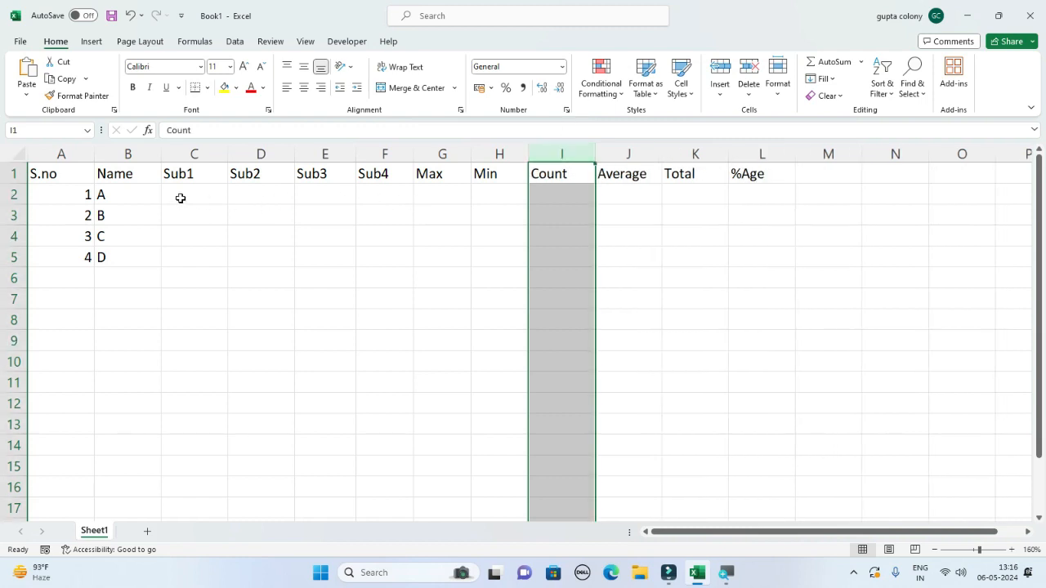
# Step: Enter the formula =RANDBETWEEN(22,100) in C2 for student A's Sub1 mark
pyautogui.moveTo(180, 196); pyautogui.dragTo(364, 264)
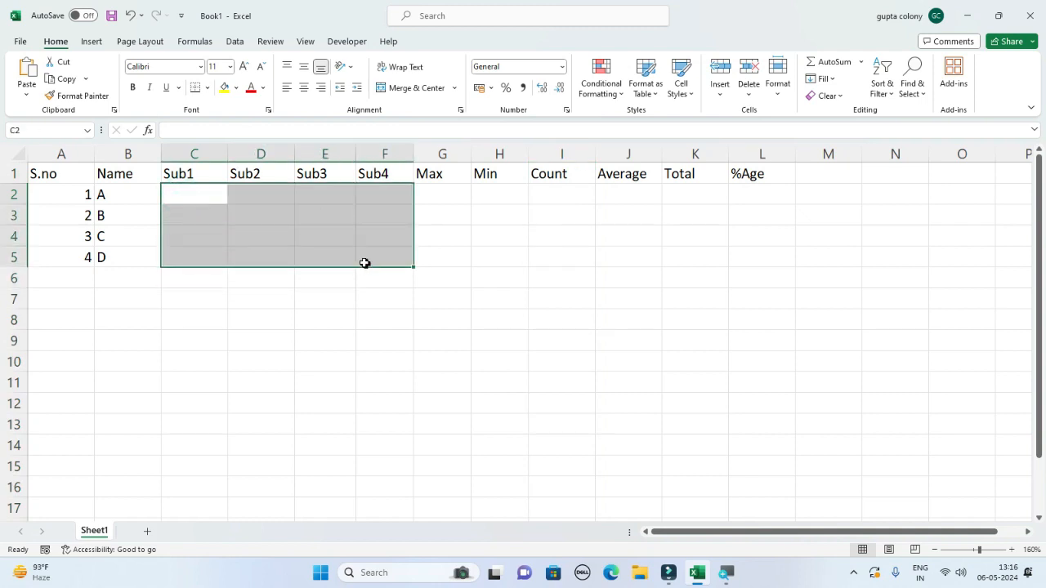
pyautogui.moveTo(188, 193); pyautogui.dragTo(372, 251)
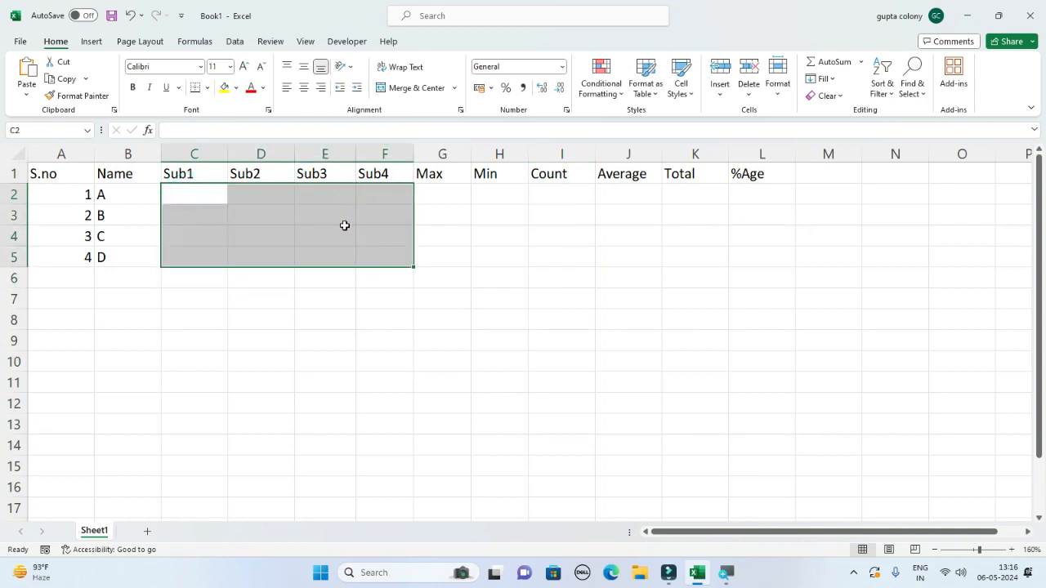
pyautogui.click(200, 194)
pyautogui.moveTo(188, 193); pyautogui.dragTo(393, 255)
pyautogui.write('=')
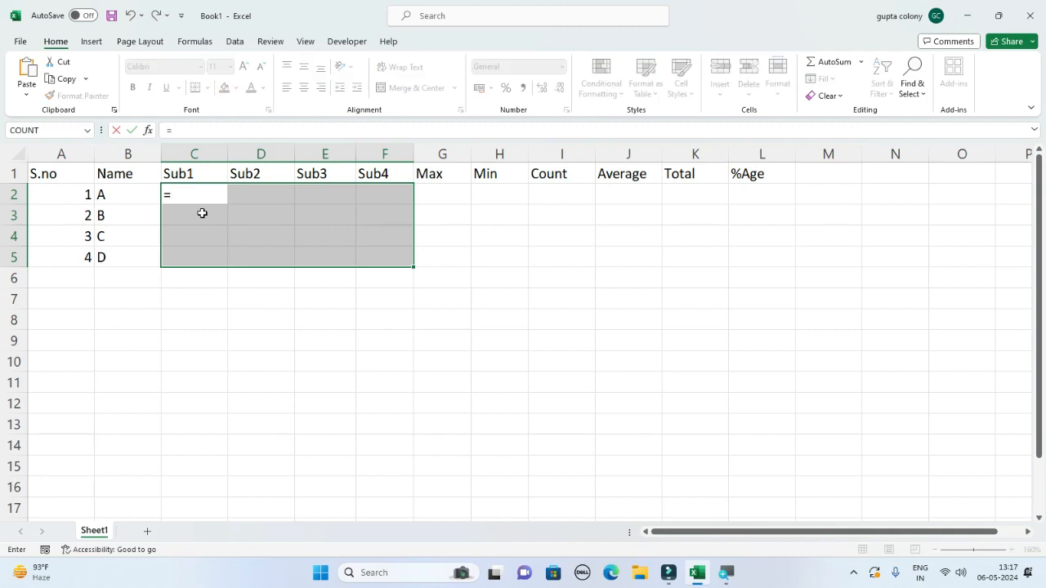
pyautogui.write('ra')
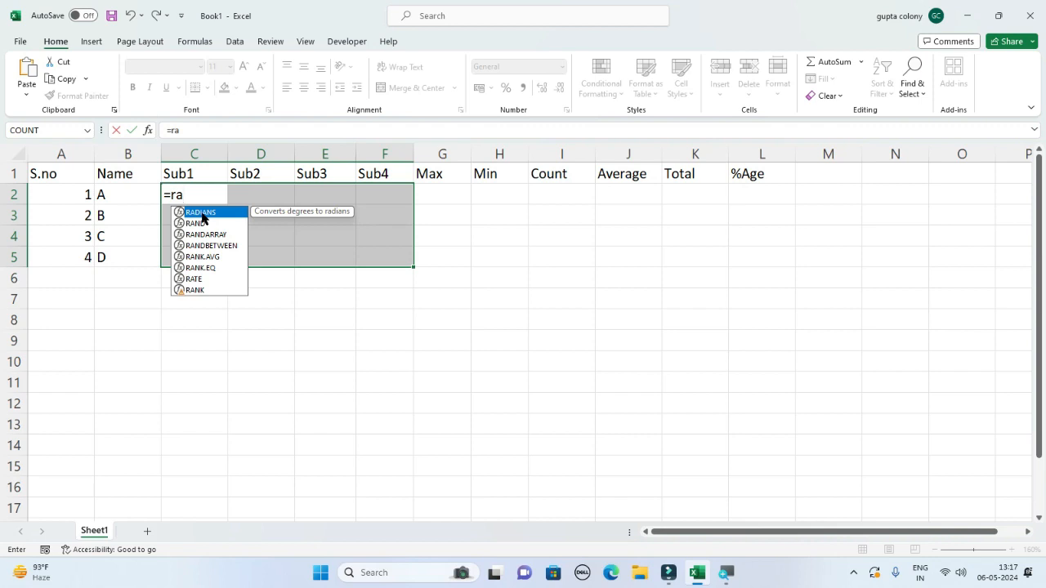
pyautogui.write('ndbe')
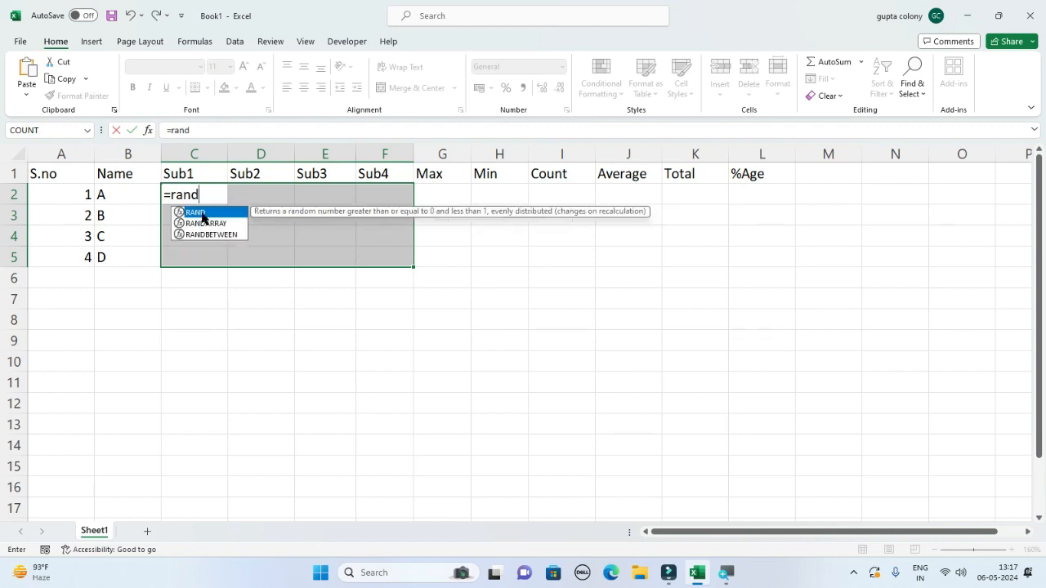
pyautogui.press('BackSpace')
pyautogui.press('BackSpace')
pyautogui.press('Down')
pyautogui.press('Down')
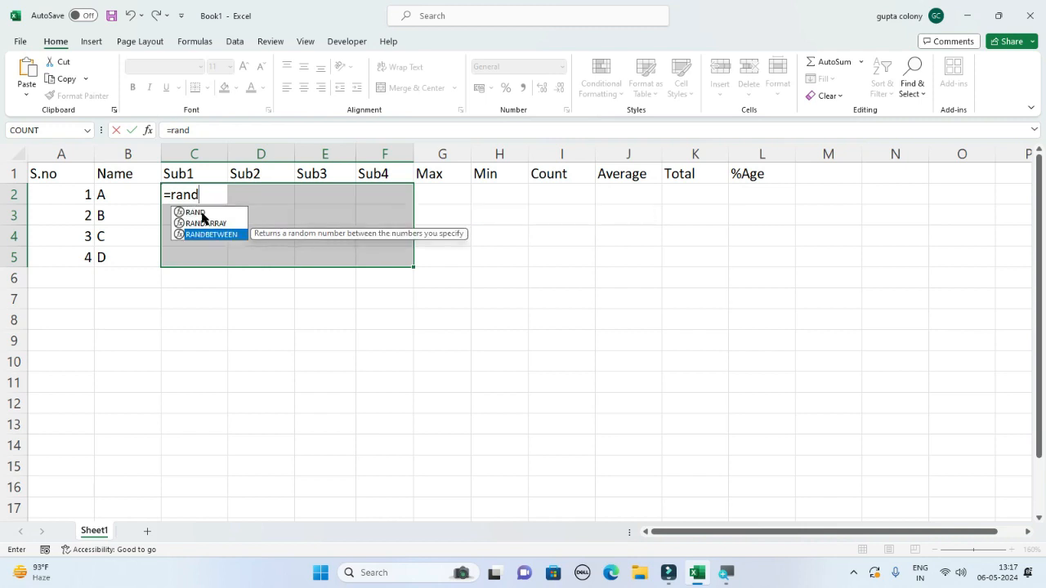
pyautogui.press('Tab')
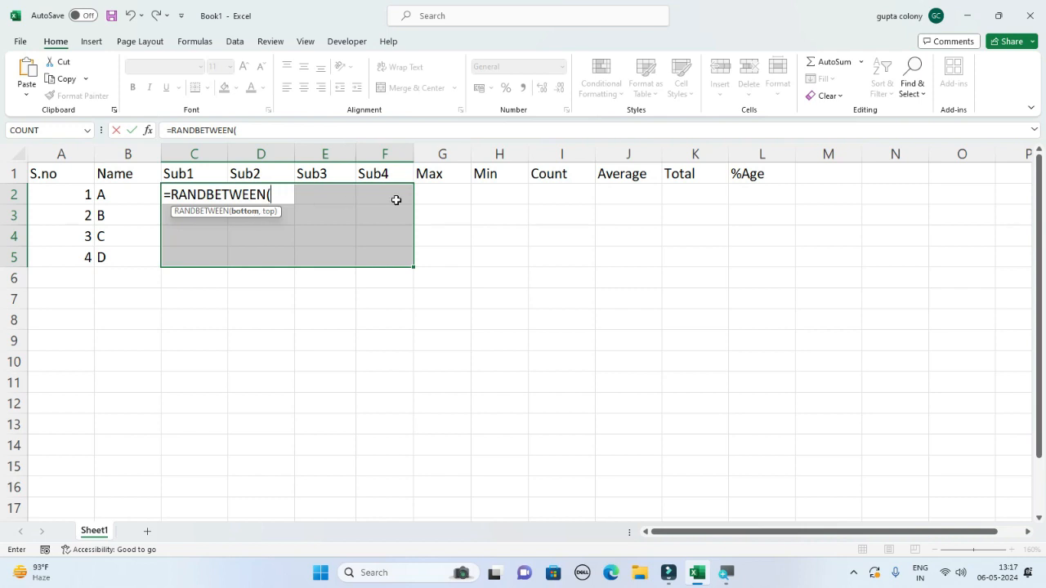
pyautogui.write('22,1')
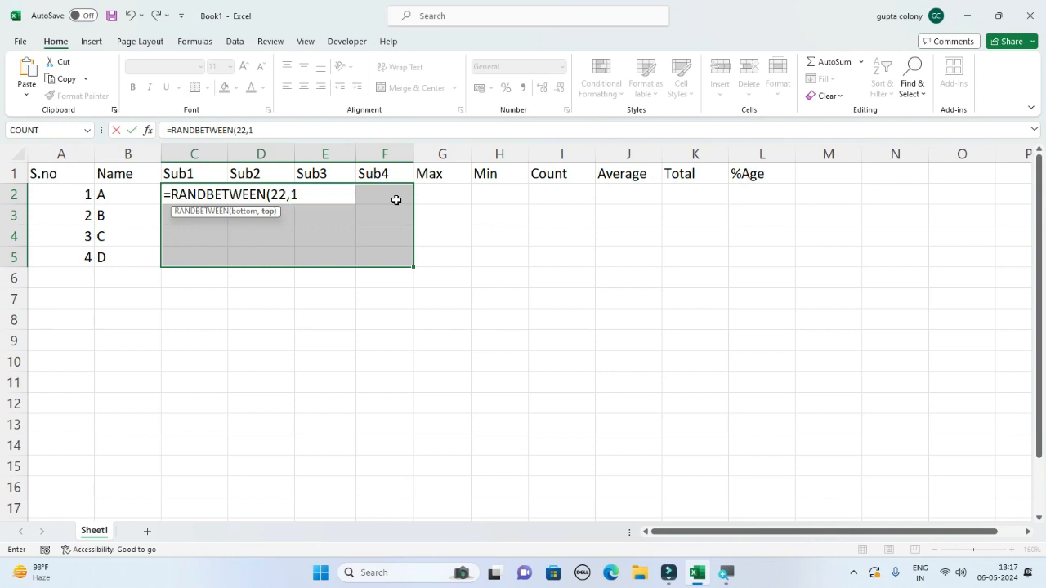
pyautogui.write('00)')
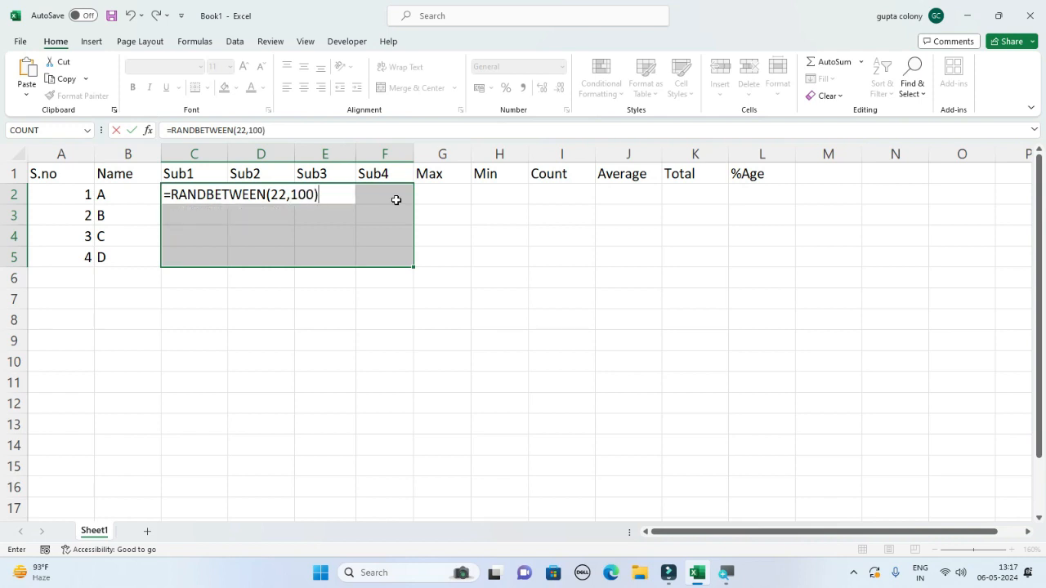
pyautogui.press('BackSpace')
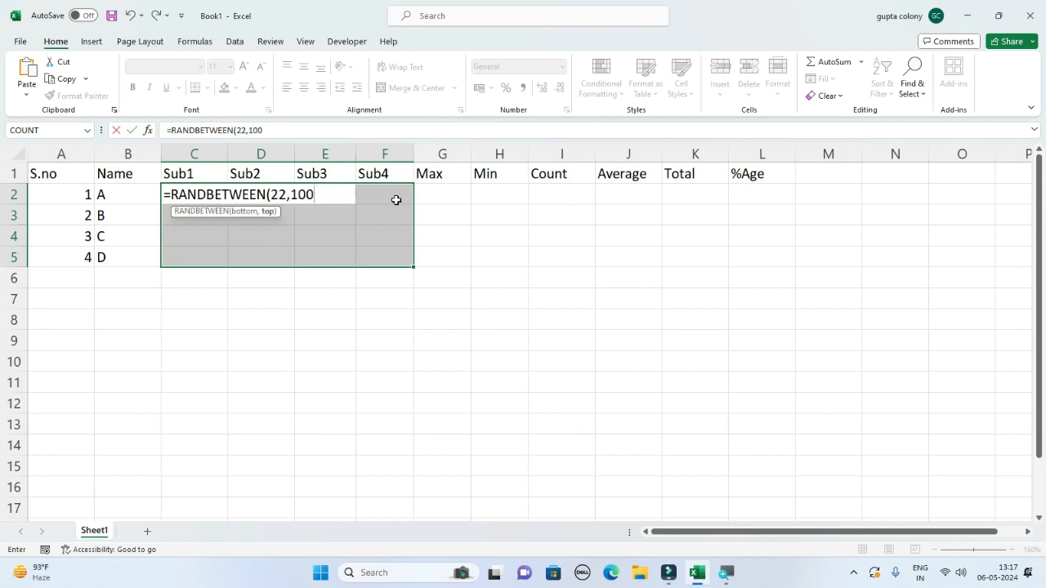
pyautogui.press('Return')
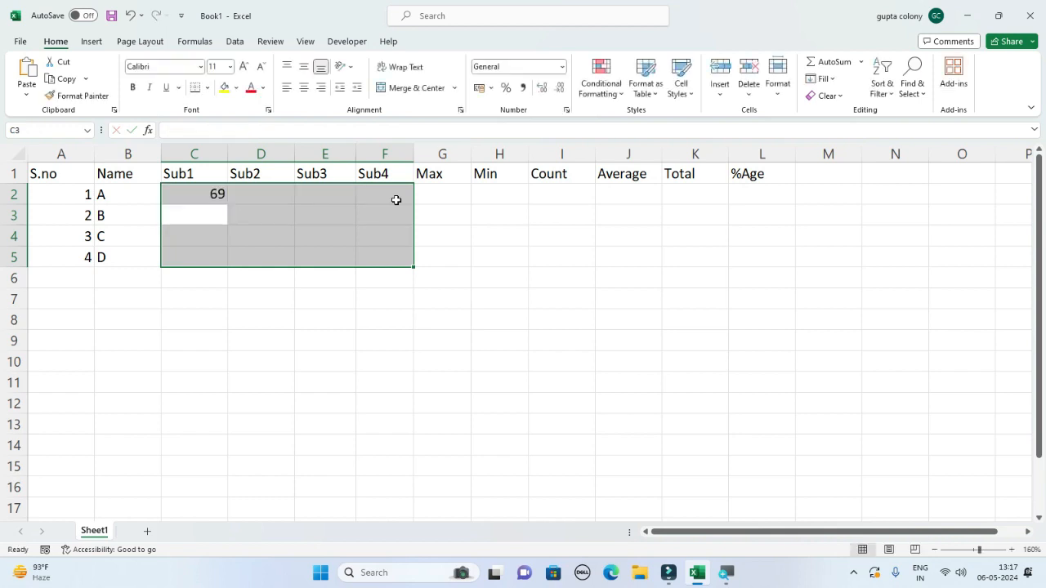
# Step: Fill the RANDBETWEEN formula from C2 down and across the marks range C2:F5
pyautogui.press('Up')
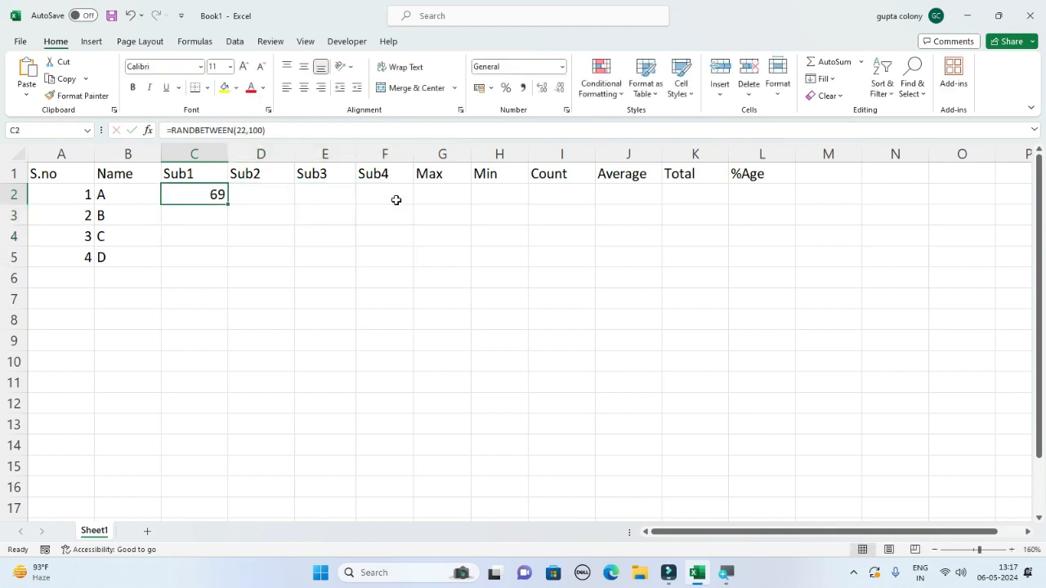
pyautogui.hotkey('shift', 'Right')
pyautogui.hotkey('shift', 'Right')
pyautogui.hotkey('shift', 'Right')
pyautogui.hotkey('shift', 'Down')
pyautogui.hotkey('shift', 'Down')
pyautogui.hotkey('shift', 'Down')
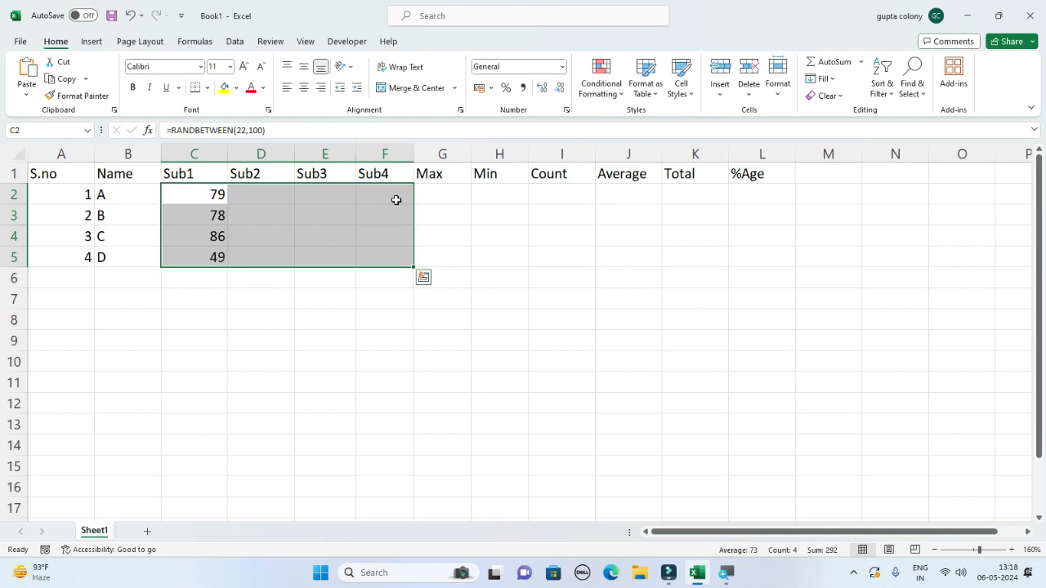
pyautogui.hotkey('ctrl', 'r')
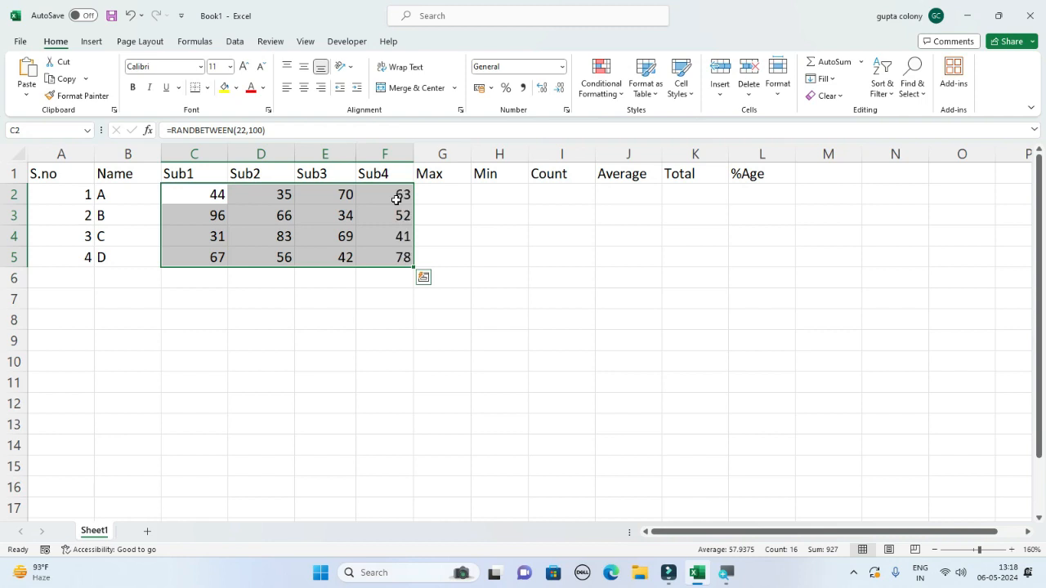
# Step: Inspect the formula behind several of the filled mark cells, including C5
pyautogui.click(316, 218)
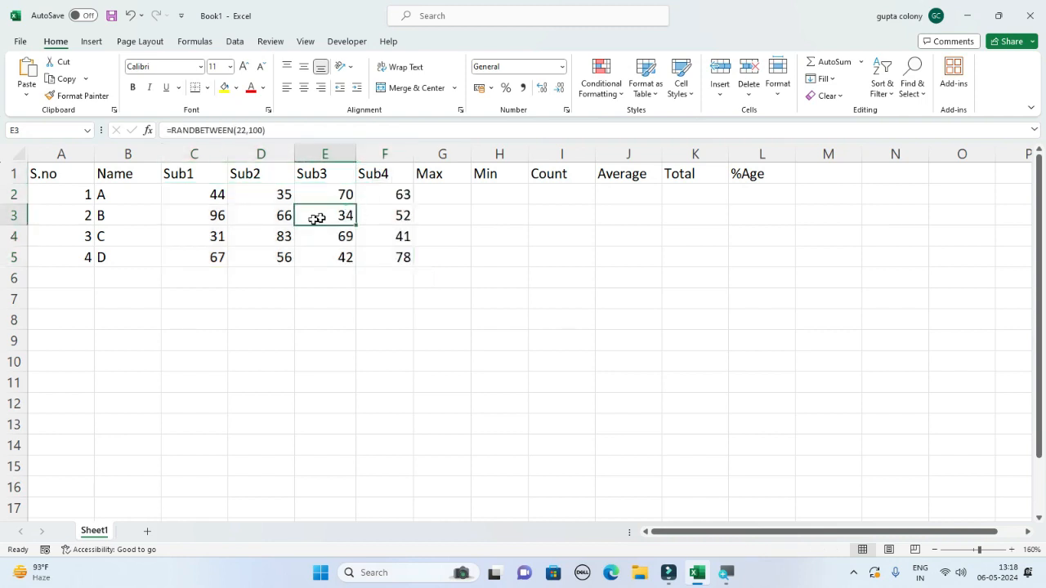
pyautogui.click(246, 238)
pyautogui.click(237, 260)
pyautogui.click(211, 259)
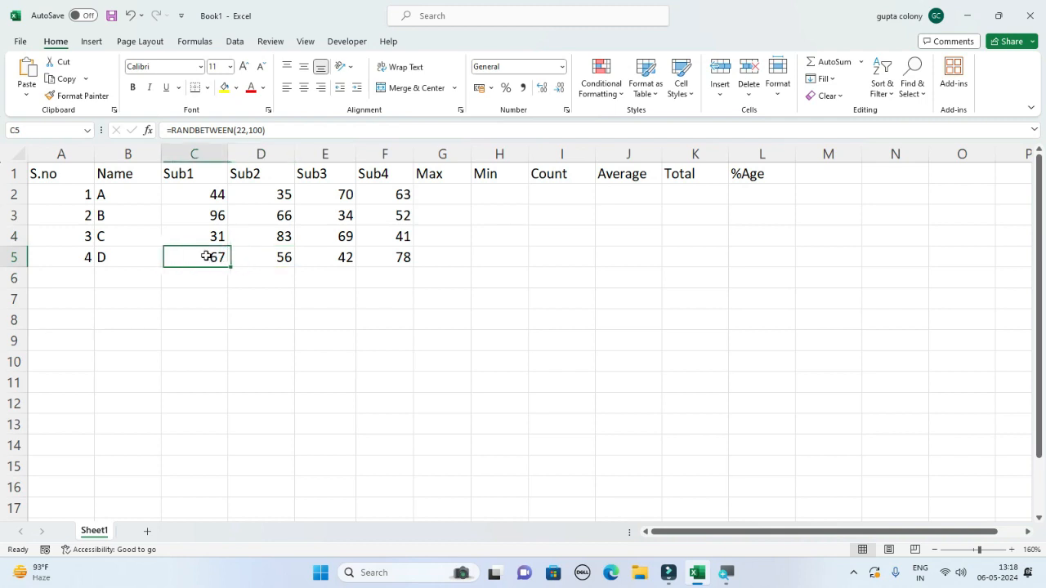
pyautogui.moveTo(266, 130); pyautogui.dragTo(164, 130)
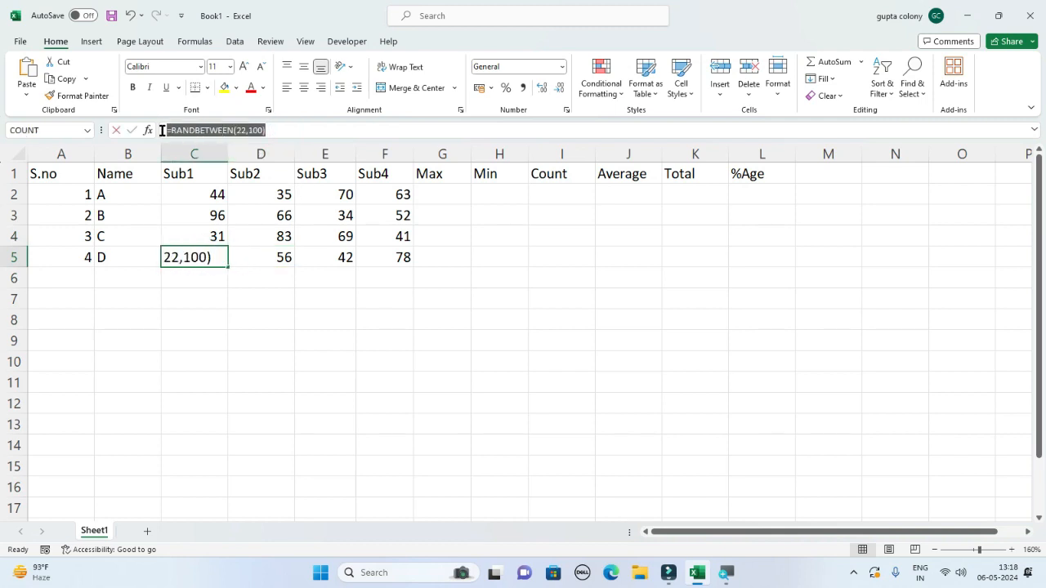
pyautogui.click(237, 315)
pyautogui.hotkey('ctrl', 'z')
pyautogui.press('Return')
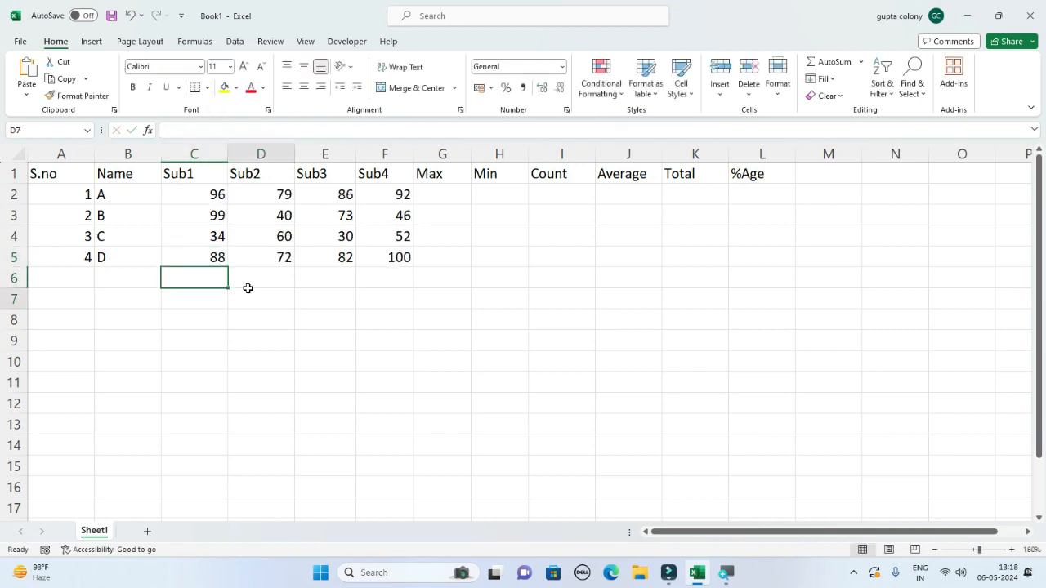
# Step: Recalculate the sheet several times from empty cell D7 to regenerate the random marks
pyautogui.click(249, 291)
pyautogui.press('F9')
pyautogui.press('F9')
pyautogui.press('F9')
pyautogui.press('F9')
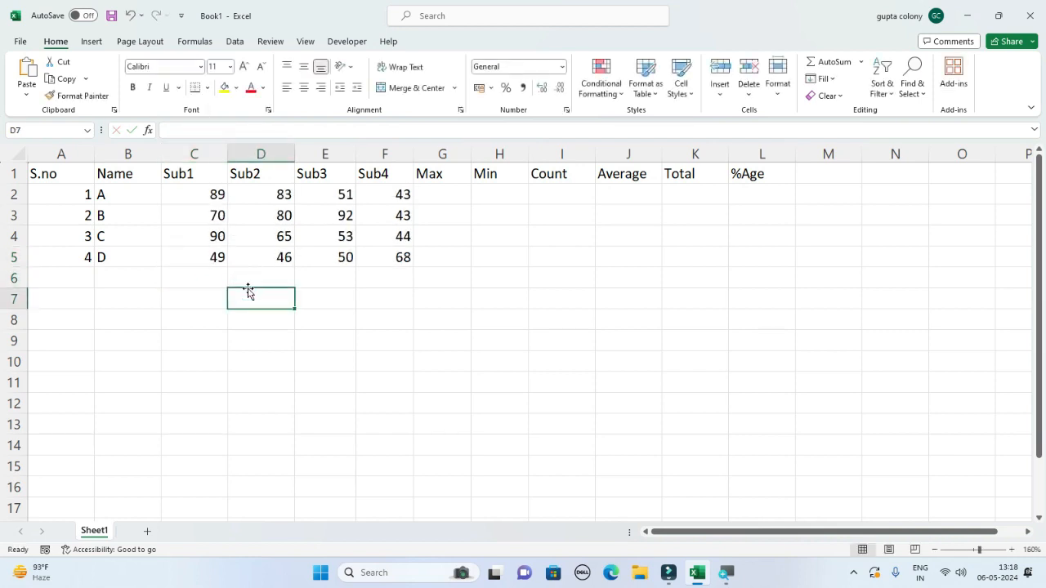
pyautogui.press('F9')
pyautogui.press('F9')
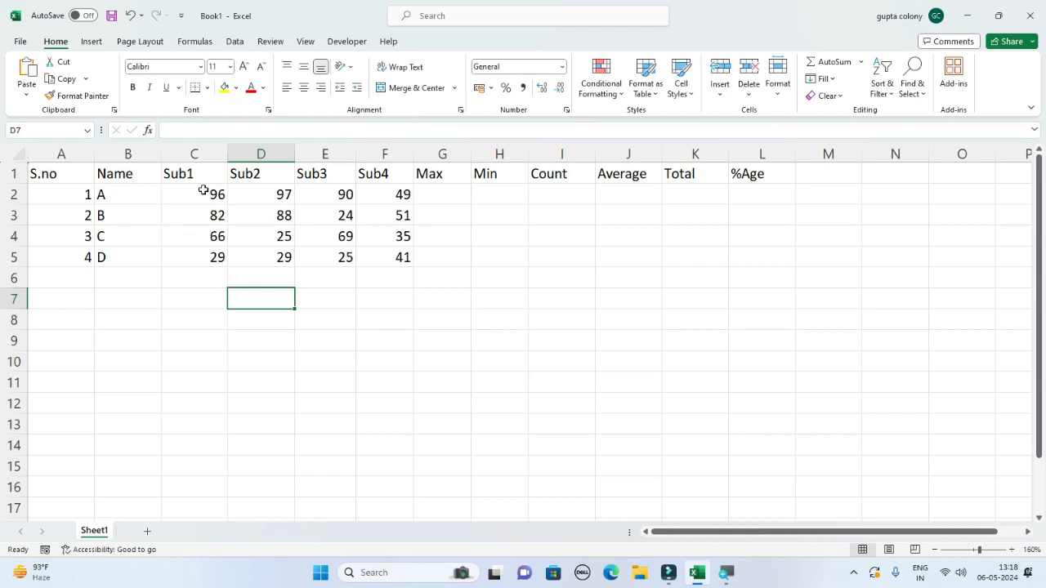
# Step: Copy the marks in C2:F5 and paste them back in place as values only
pyautogui.moveTo(200, 193); pyautogui.dragTo(381, 265)
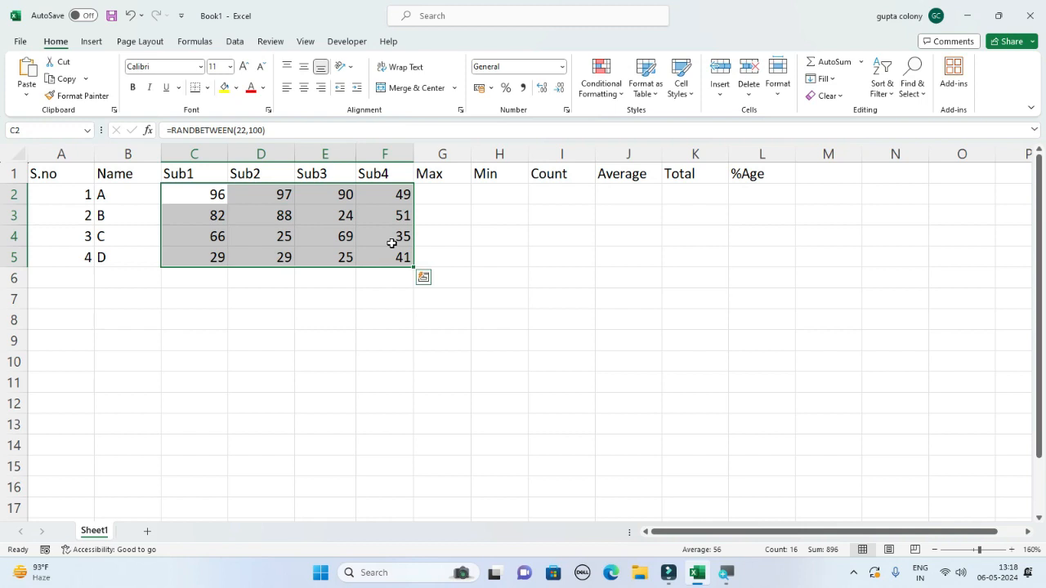
pyautogui.hotkey('ctrl', 'c')
pyautogui.hotkey('ctrl', 'q')
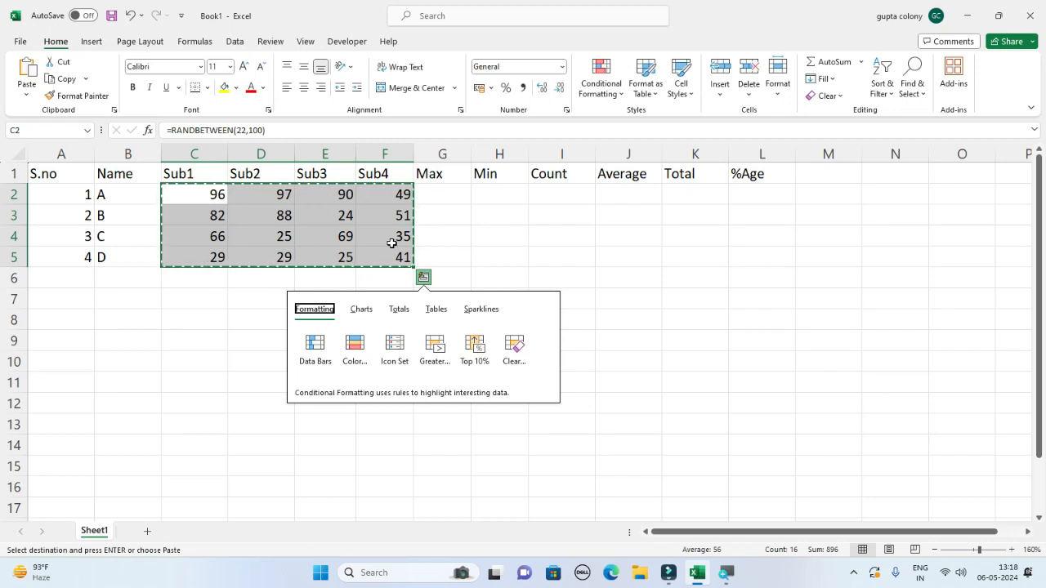
pyautogui.press('Escape')
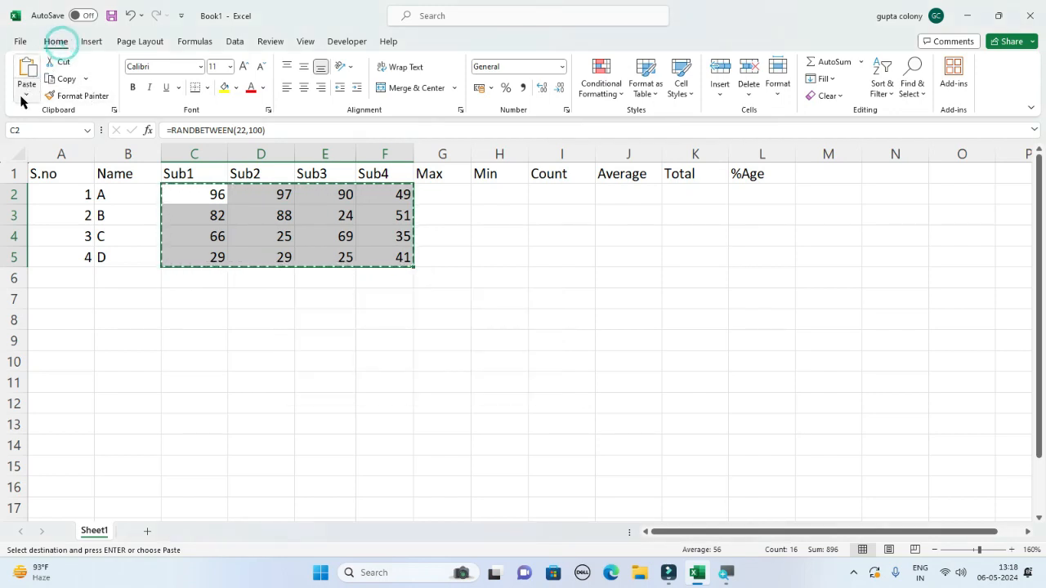
pyautogui.click(26, 97)
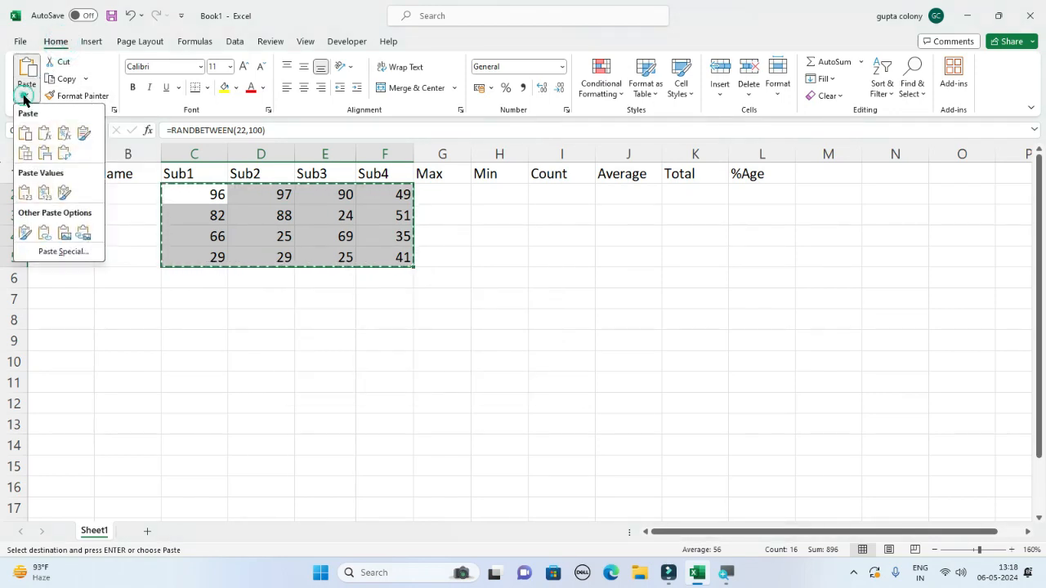
pyautogui.click(21, 201)
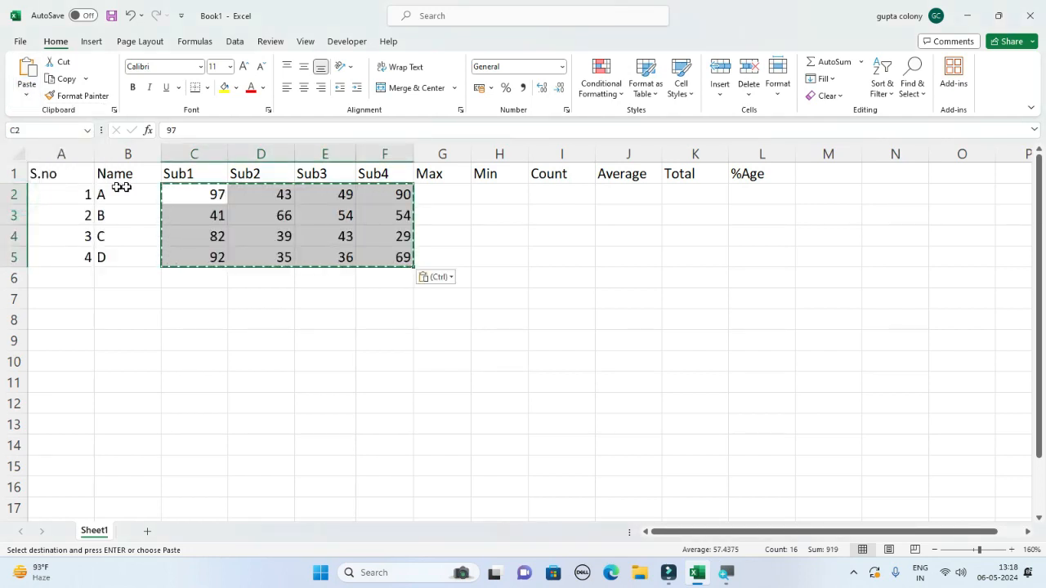
pyautogui.press('Escape')
# Step: Check the contents of several mark cells, including D3 and D5, for plain values instead of formulas
pyautogui.click(219, 204)
pyautogui.click(262, 213)
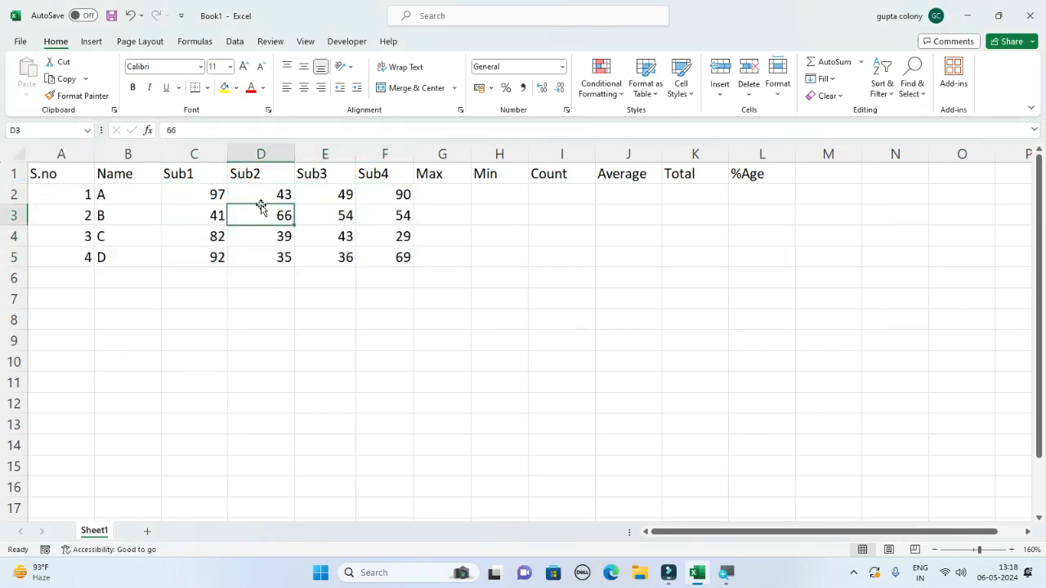
pyautogui.click(335, 200)
pyautogui.click(366, 242)
pyautogui.moveTo(290, 264); pyautogui.dragTo(245, 238)
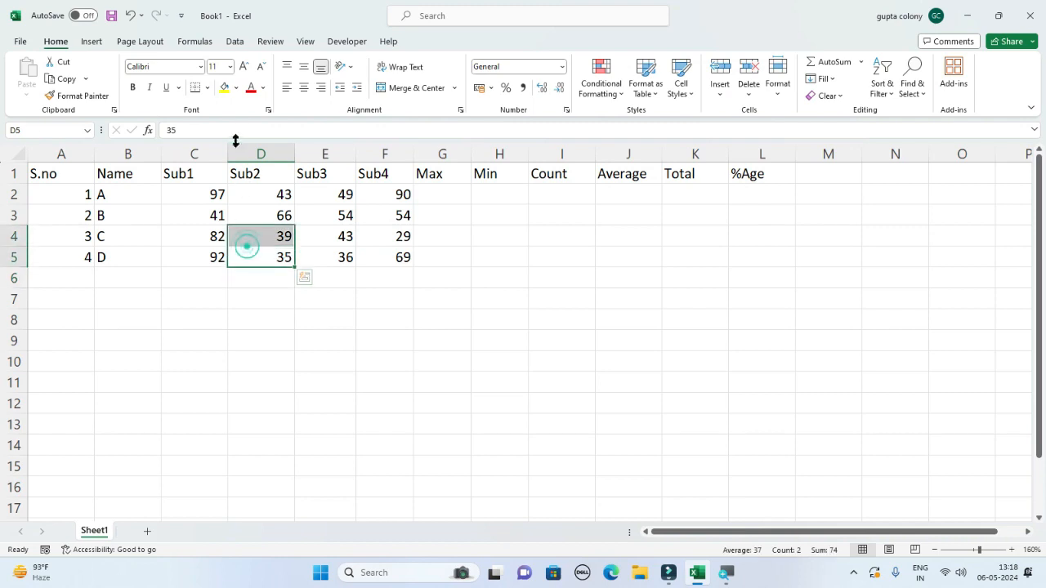
pyautogui.moveTo(225, 130); pyautogui.dragTo(118, 135)
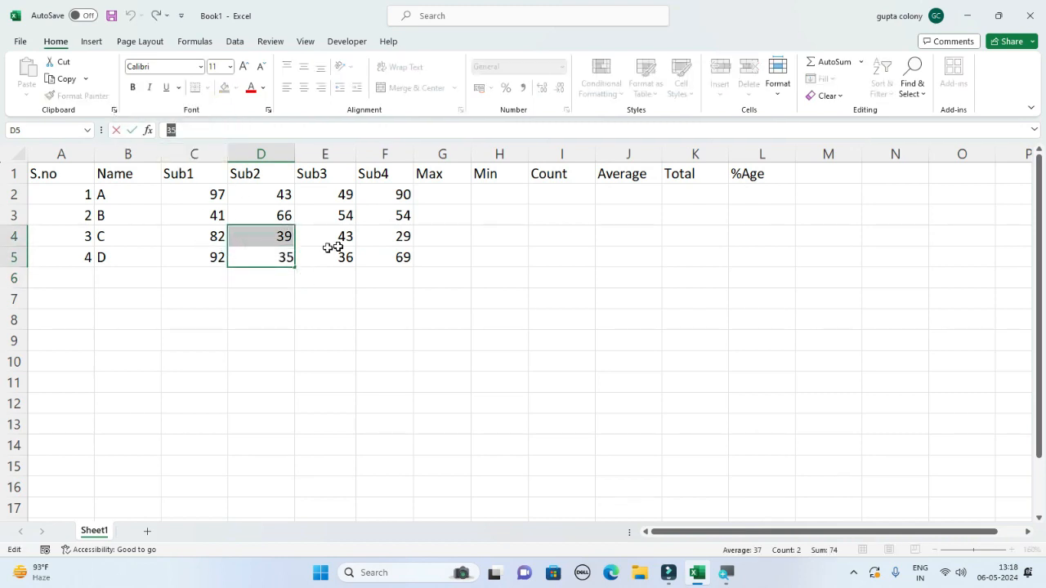
pyautogui.click(269, 295)
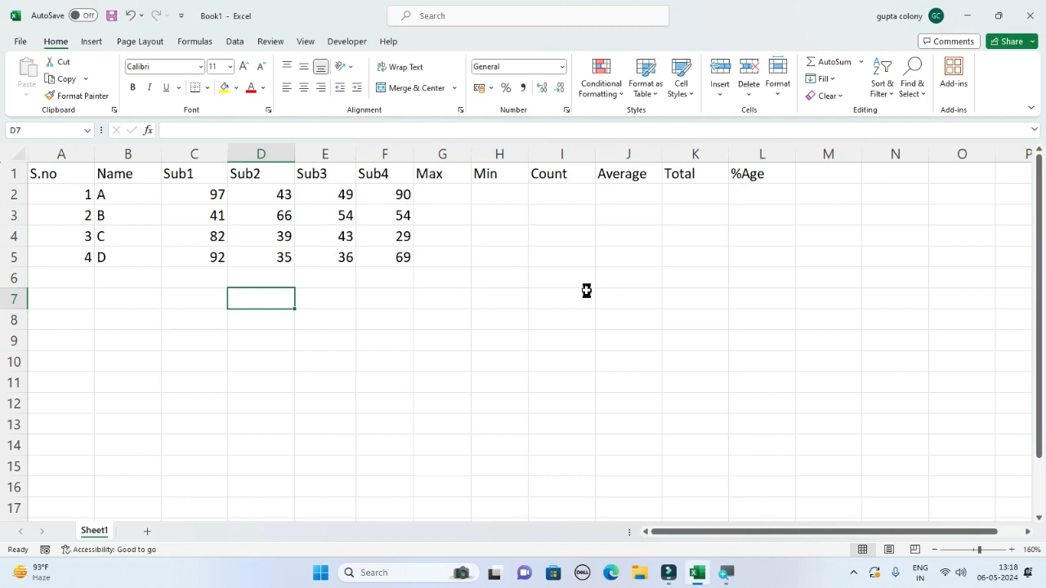
# Step: Enter 556 in D9 and 534 in D10, and undo both entries
pyautogui.click(258, 337)
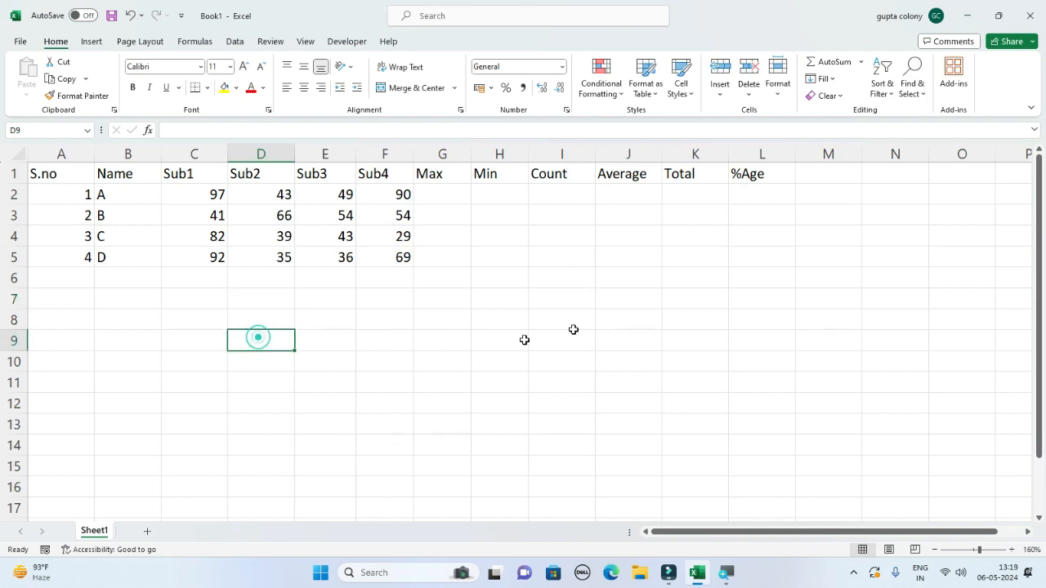
pyautogui.write('556')
pyautogui.press('Return')
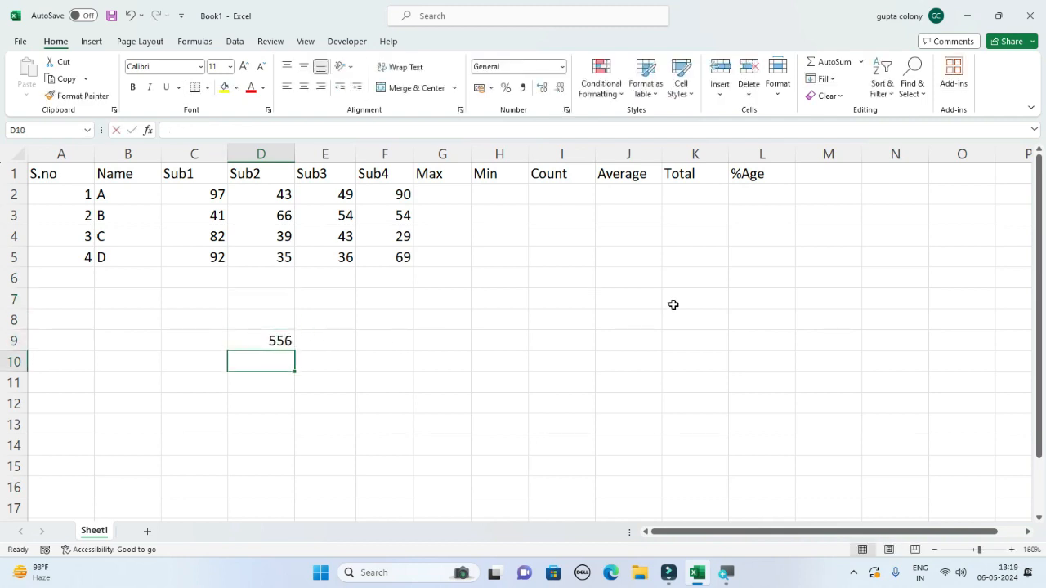
pyautogui.write('534')
pyautogui.press('Return')
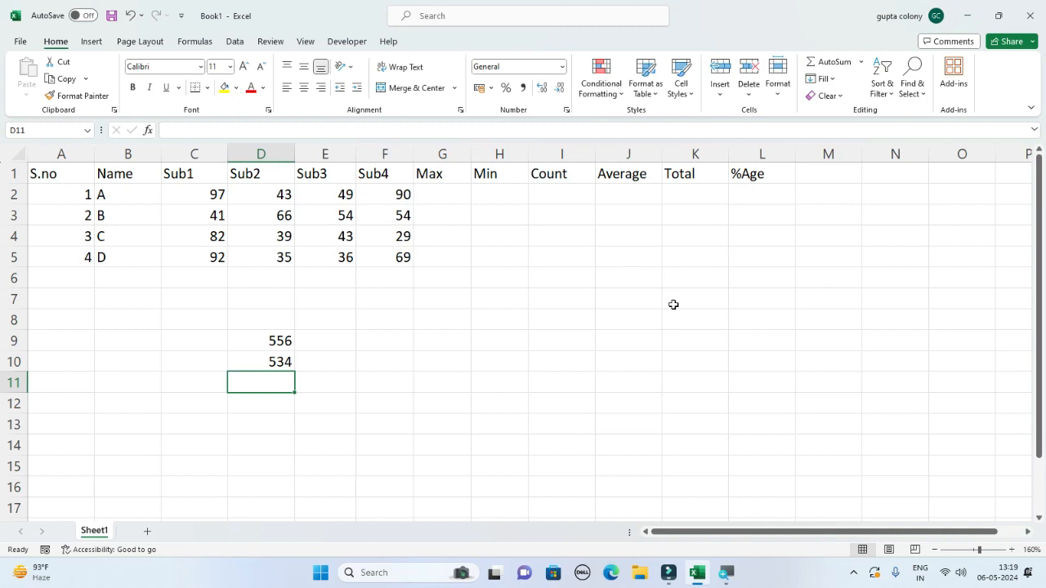
pyautogui.click(127, 18)
pyautogui.click(127, 18)
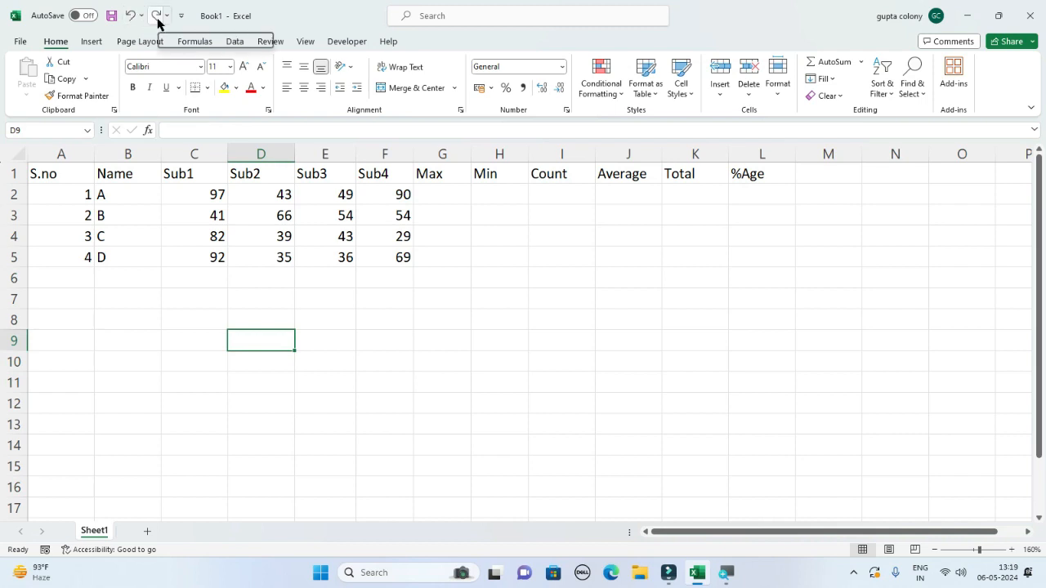
# Step: Redo the entries 556 in D9 and 534 in D10 and undo both again, two times over
pyautogui.click(155, 16)
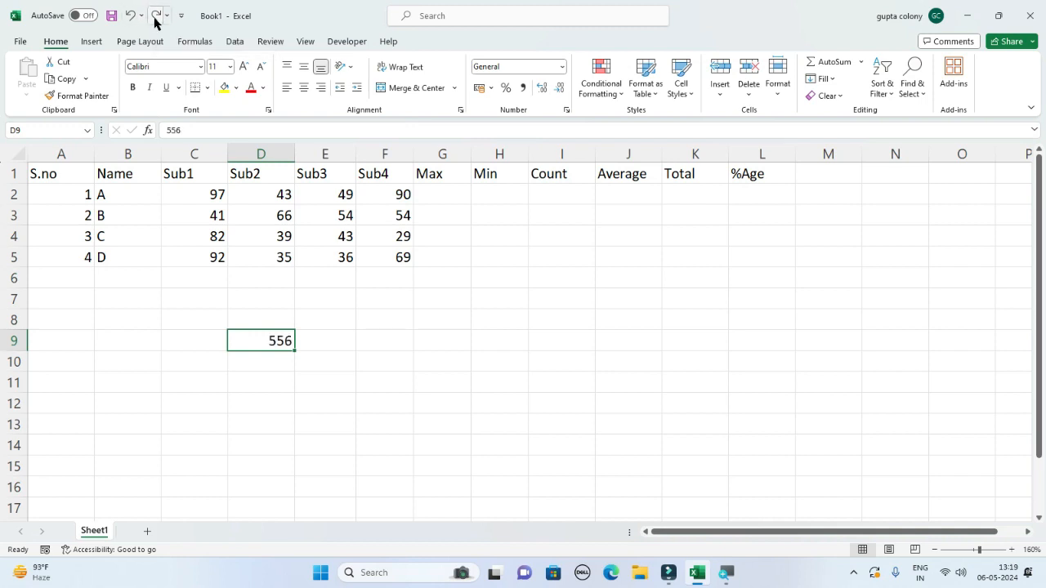
pyautogui.click(155, 16)
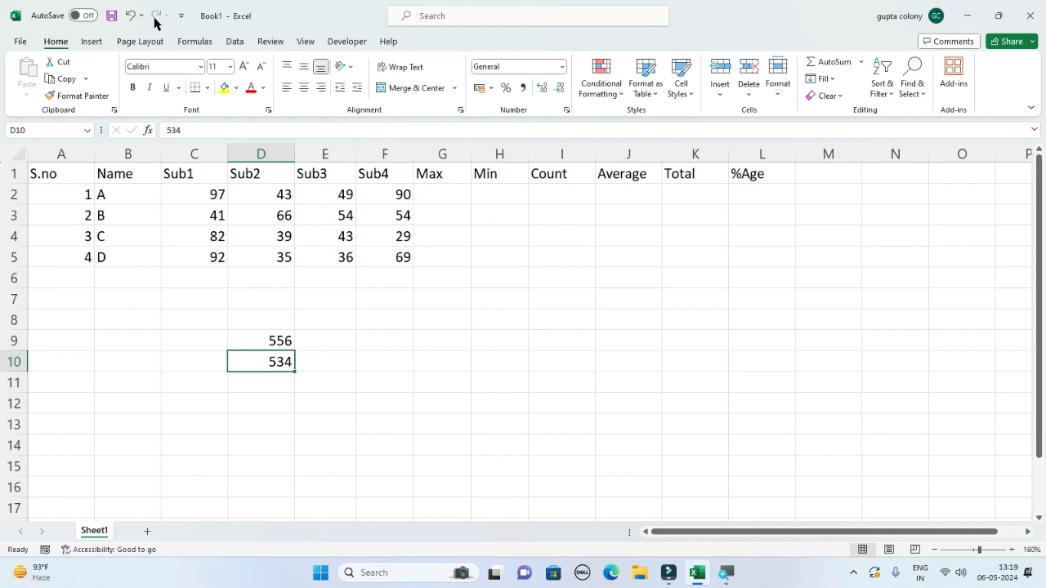
pyautogui.hotkey('ctrl', 'z')
pyautogui.hotkey('ctrl', 'z')
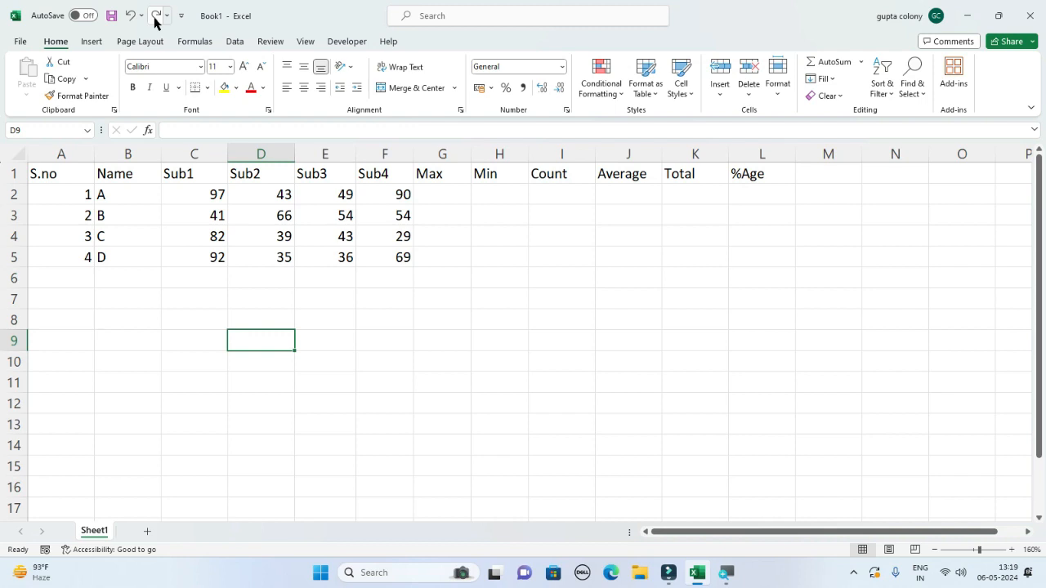
pyautogui.click(155, 16)
pyautogui.click(155, 17)
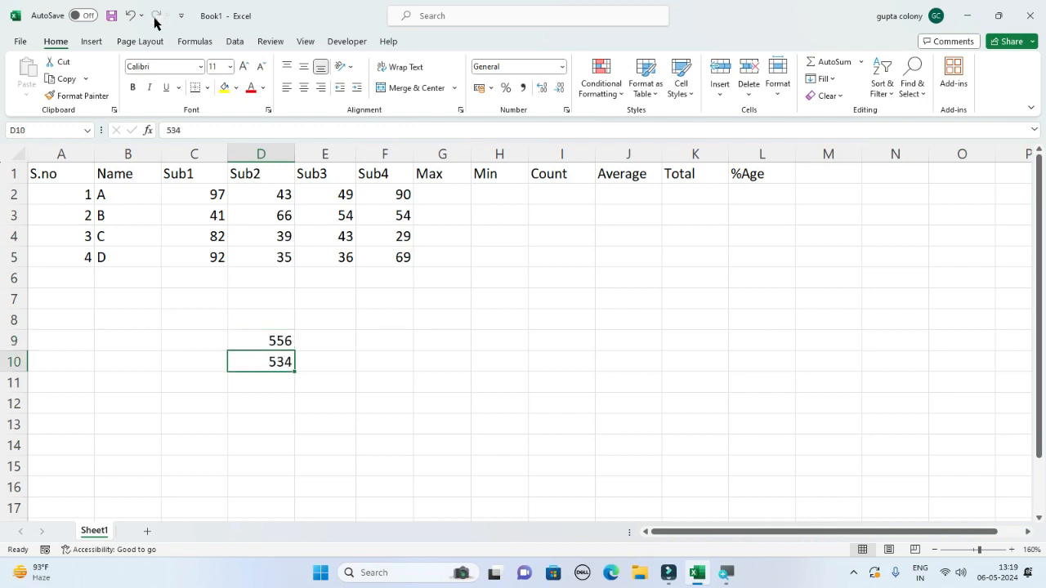
pyautogui.hotkey('ctrl', 'z')
pyautogui.hotkey('ctrl', 'z')
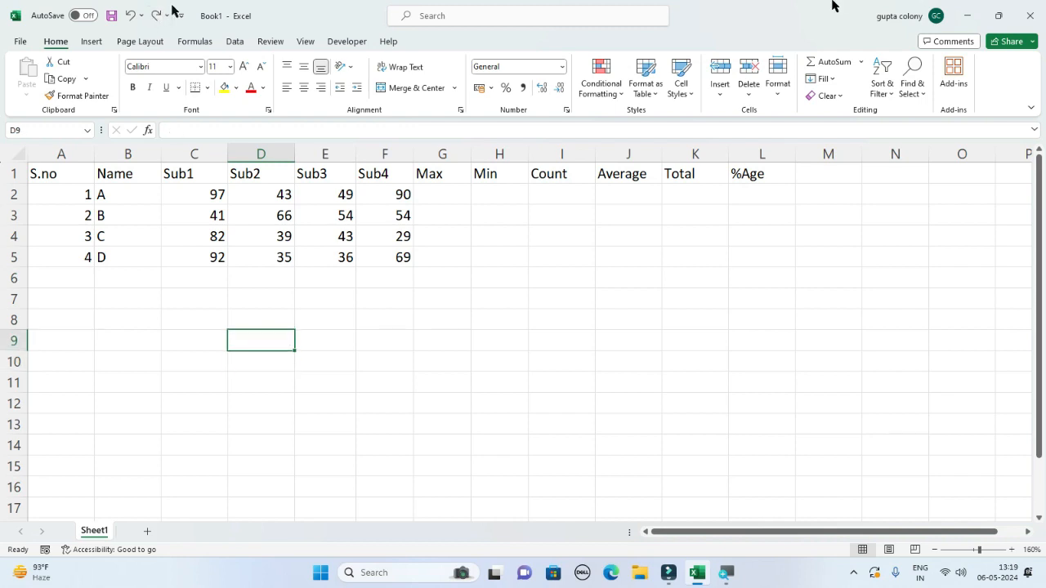
# Step: Enter the formula =MAX(C2:F2) in G2 to find student A's highest mark across the four subjects
pyautogui.click(431, 196)
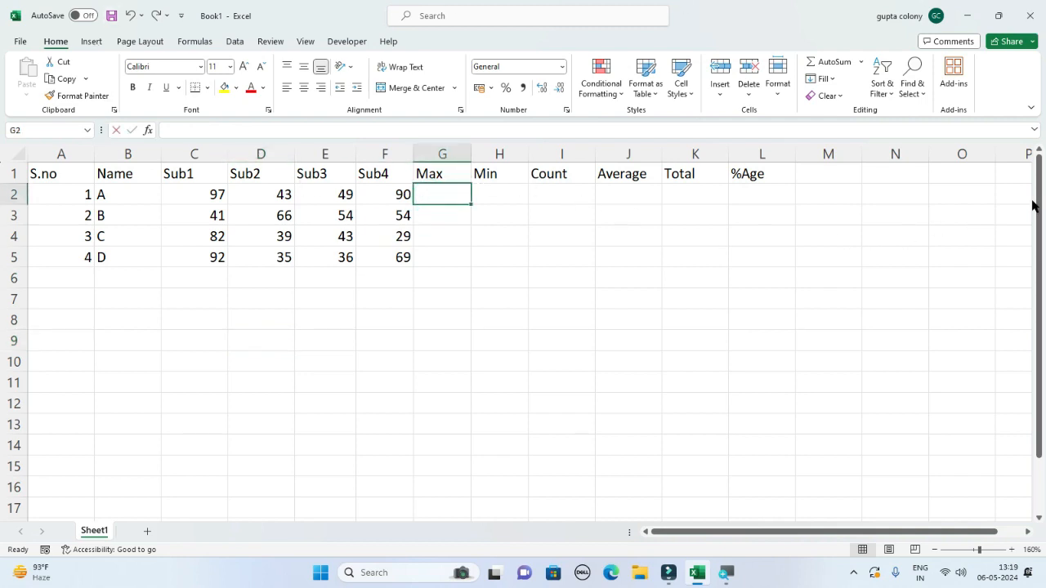
pyautogui.write('=')
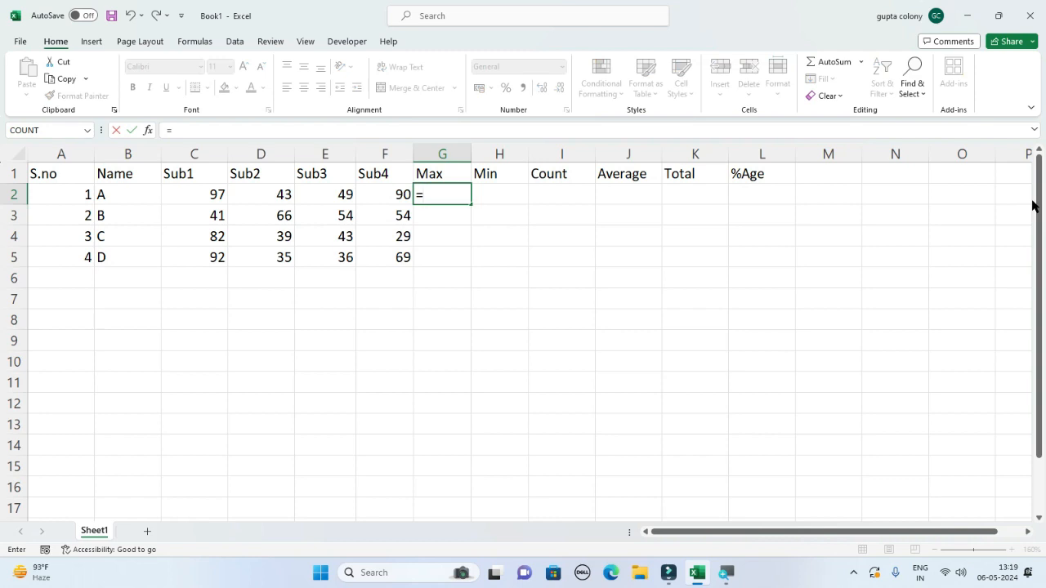
pyautogui.write('max')
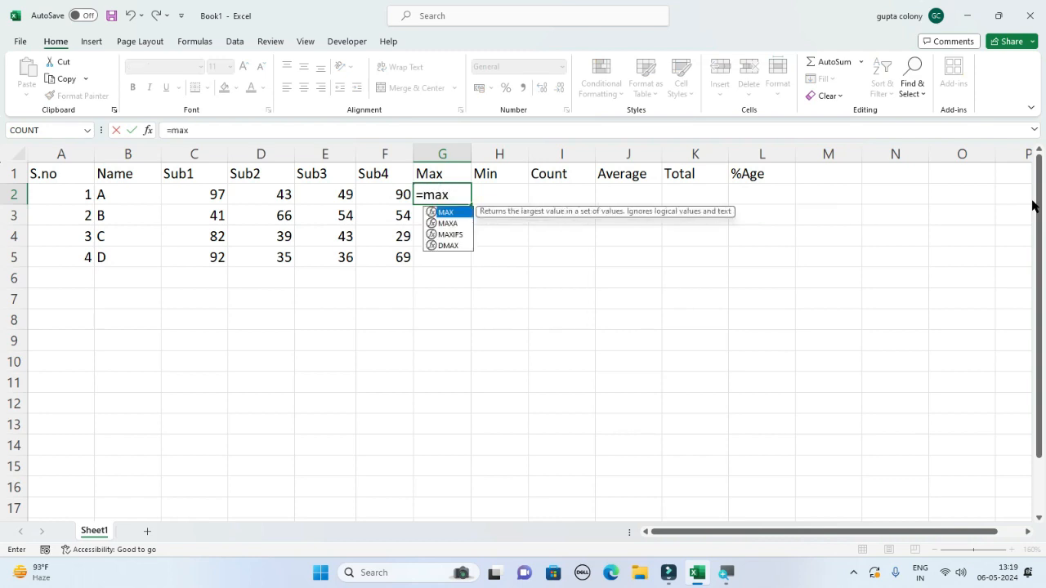
pyautogui.press('Tab')
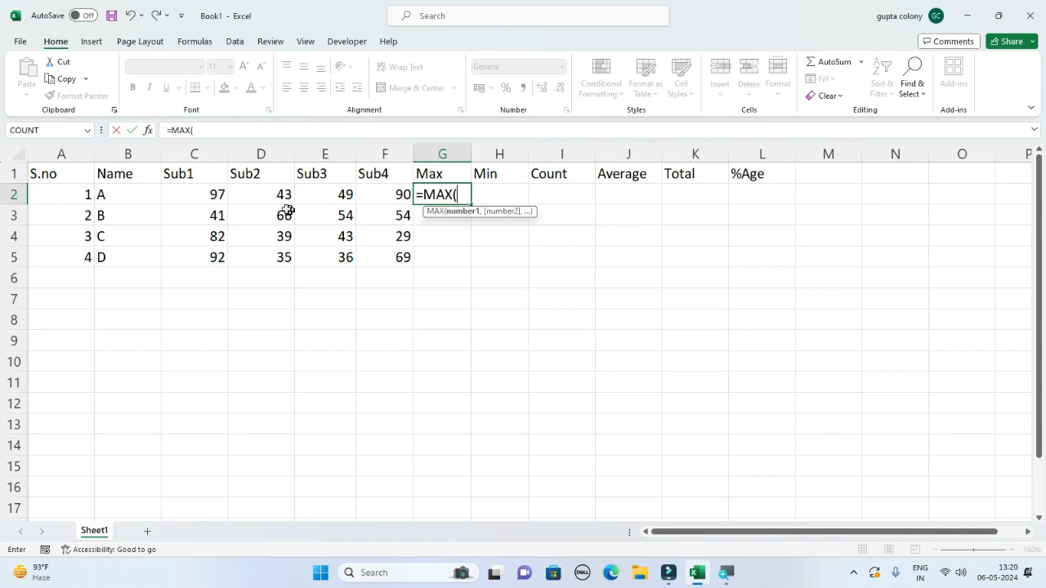
pyautogui.moveTo(198, 194); pyautogui.dragTo(376, 194)
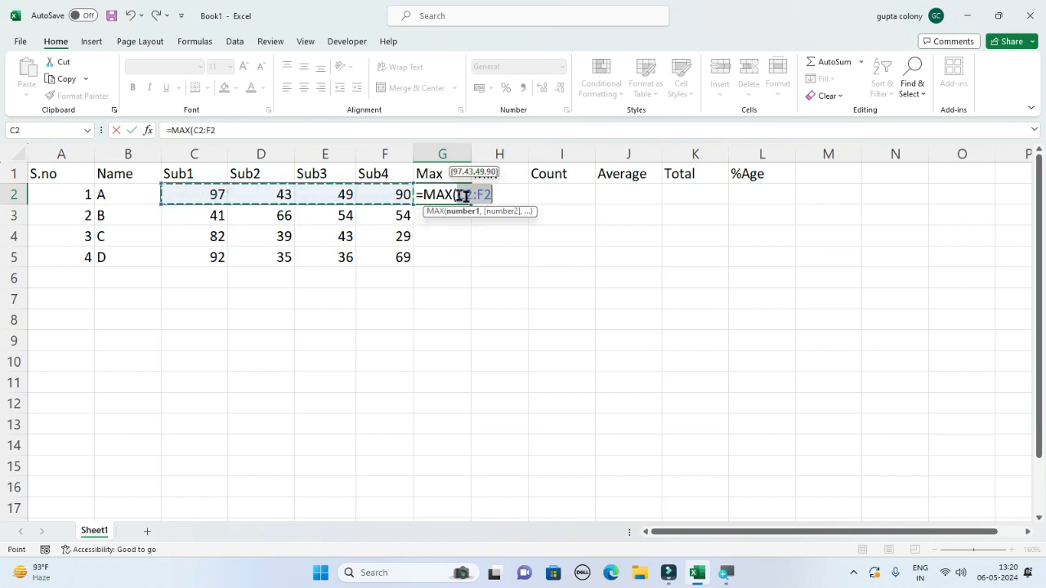
pyautogui.write(')')
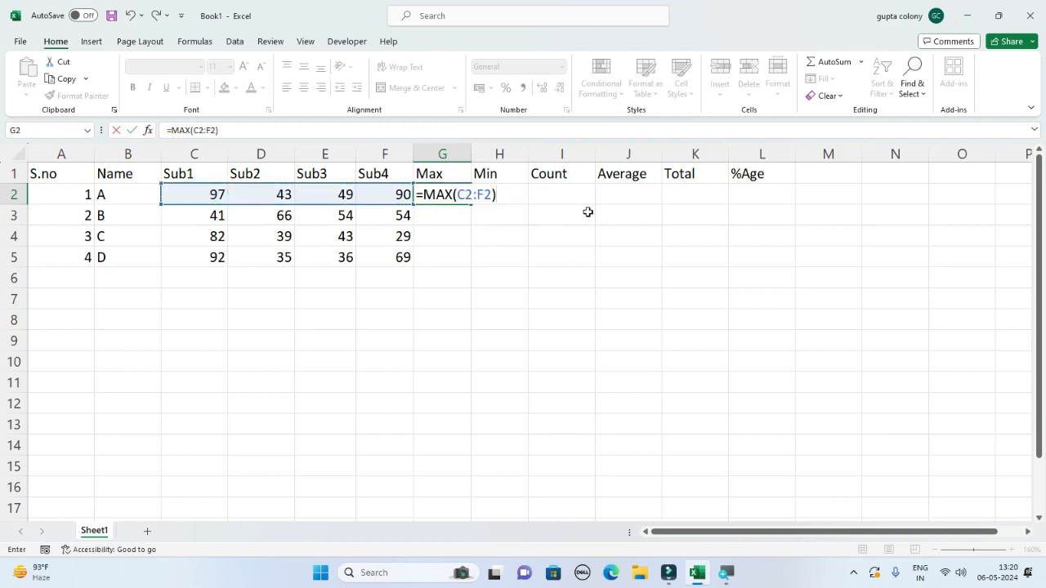
pyautogui.press('BackSpace')
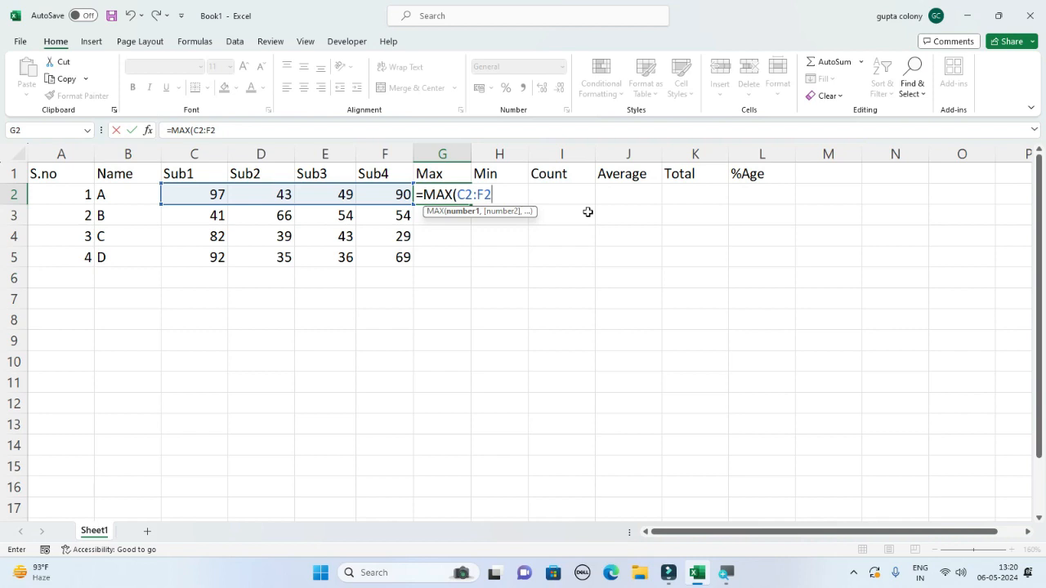
pyautogui.press('Return')
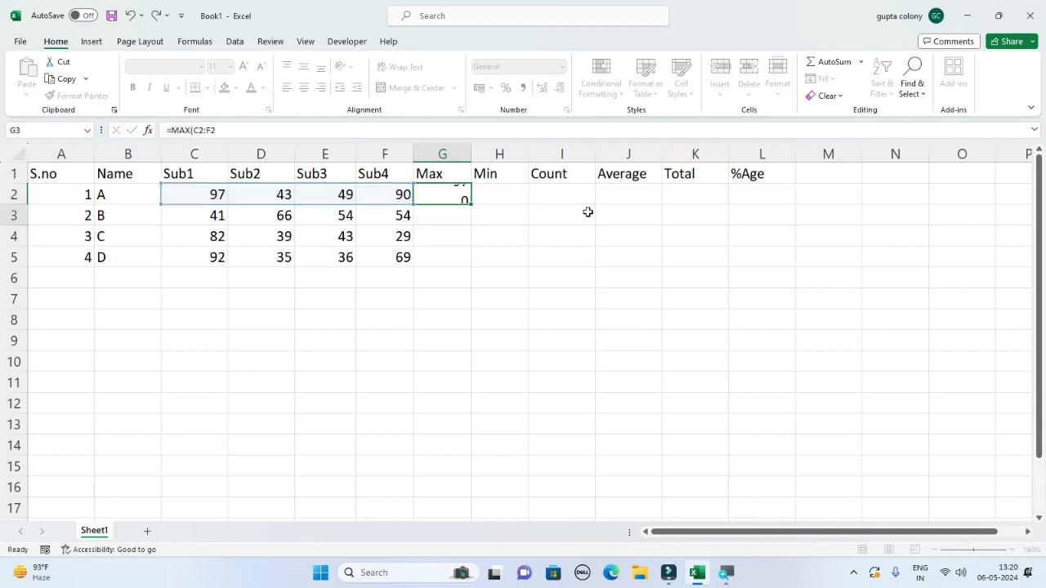
pyautogui.click(440, 193)
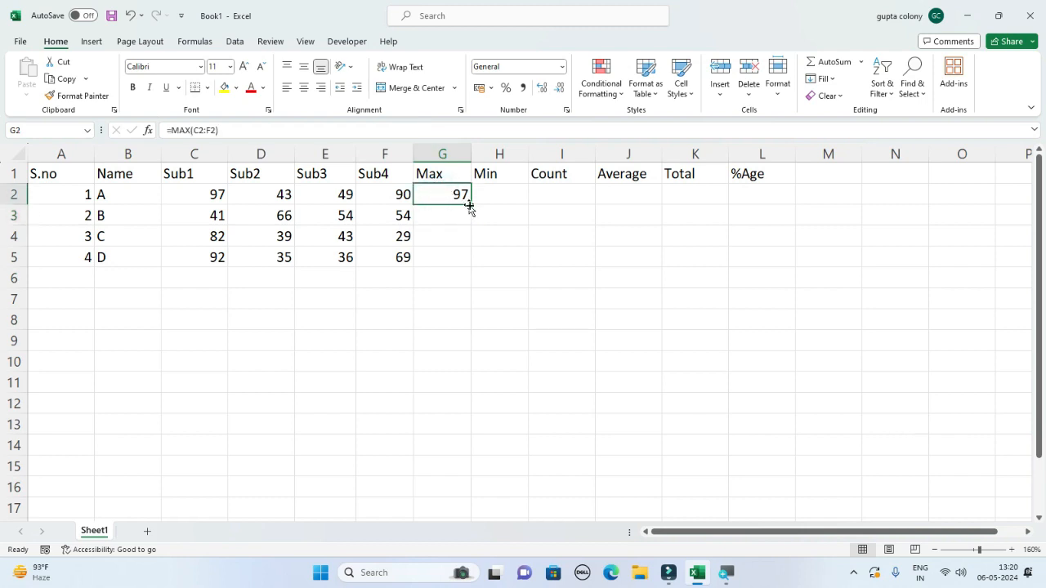
# Step: Change student A's Sub3 mark in E2 to 100 to test the MAX formula
pyautogui.moveTo(218, 193); pyautogui.dragTo(383, 204)
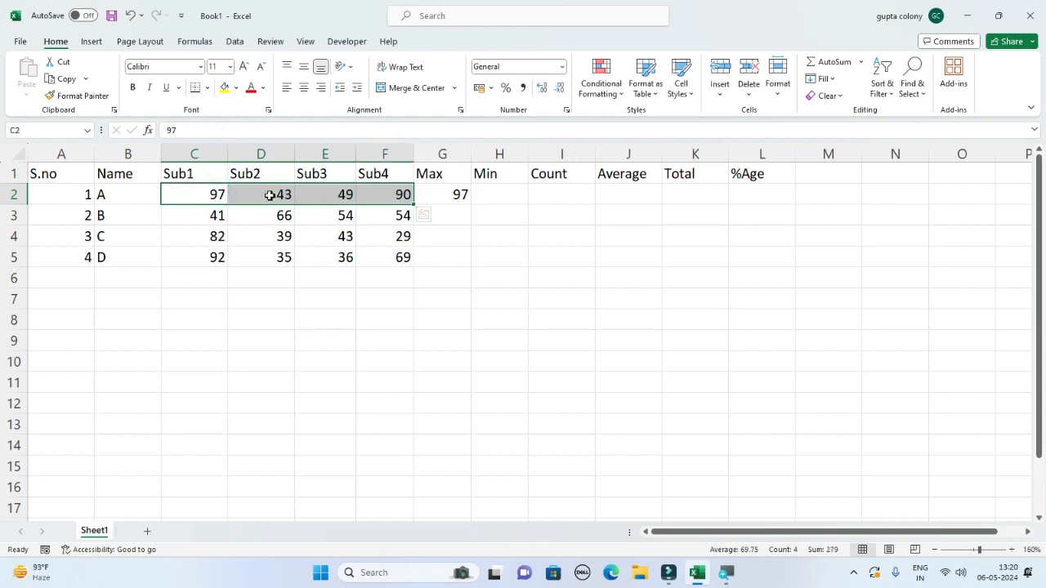
pyautogui.click(220, 197)
pyautogui.moveTo(221, 197); pyautogui.dragTo(384, 201)
pyautogui.click(328, 194)
pyautogui.click(325, 194)
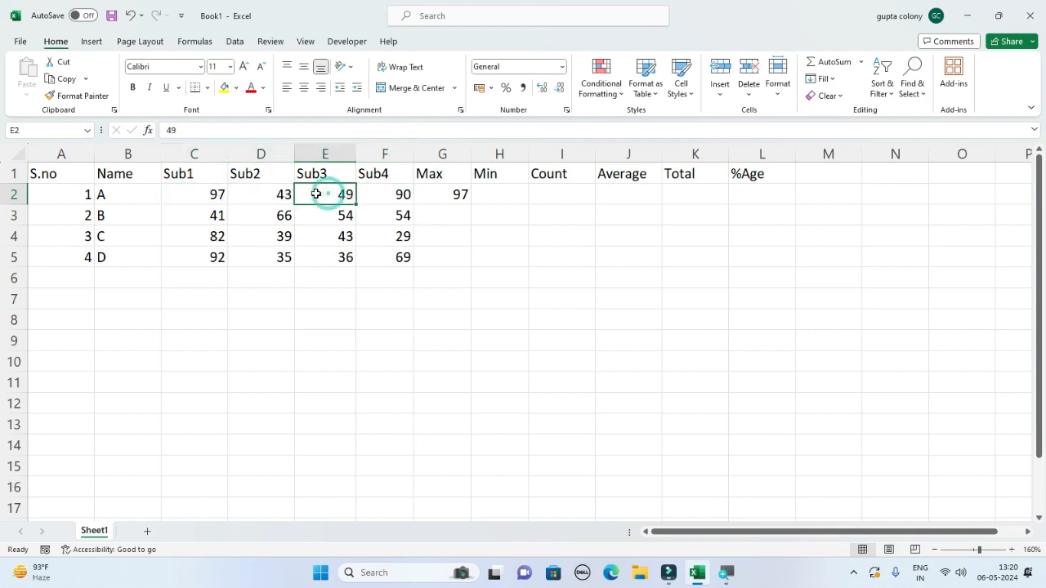
pyautogui.write('100')
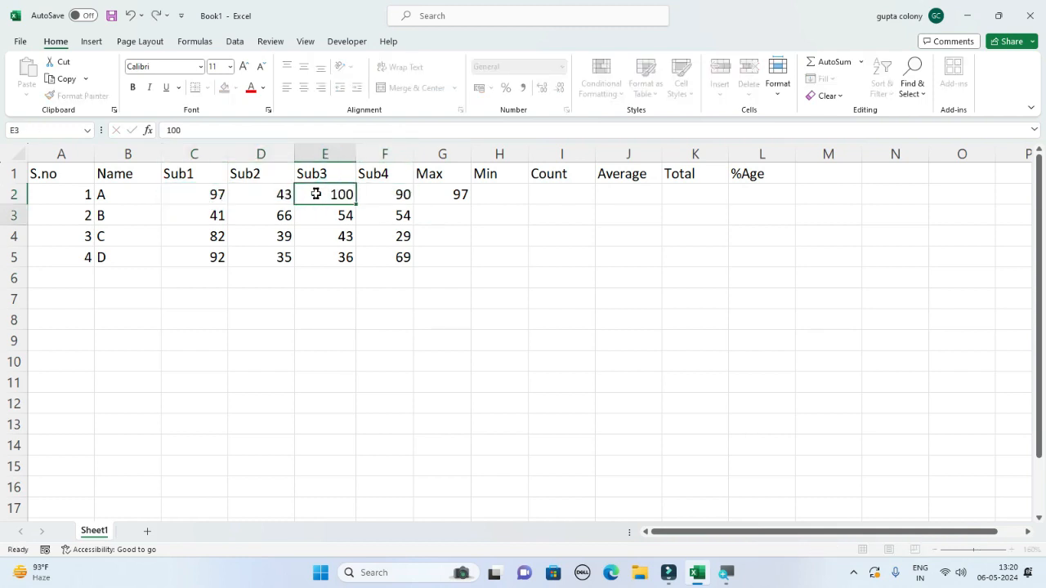
pyautogui.press('Return')
# Step: Fill the MAX formula from G2 down to G5 for the remaining students
pyautogui.click(456, 194)
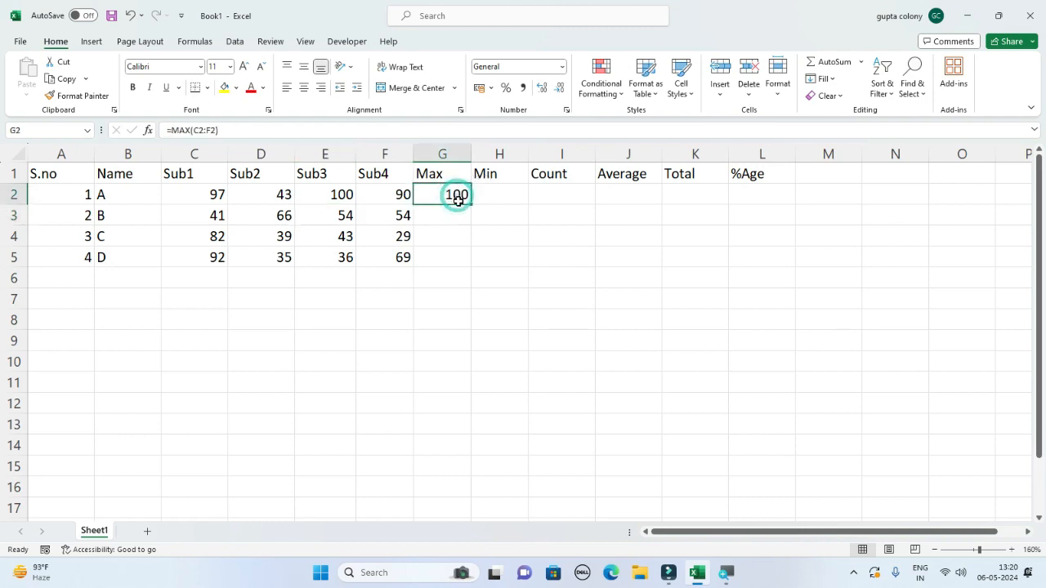
pyautogui.moveTo(470, 203); pyautogui.dragTo(471, 270)
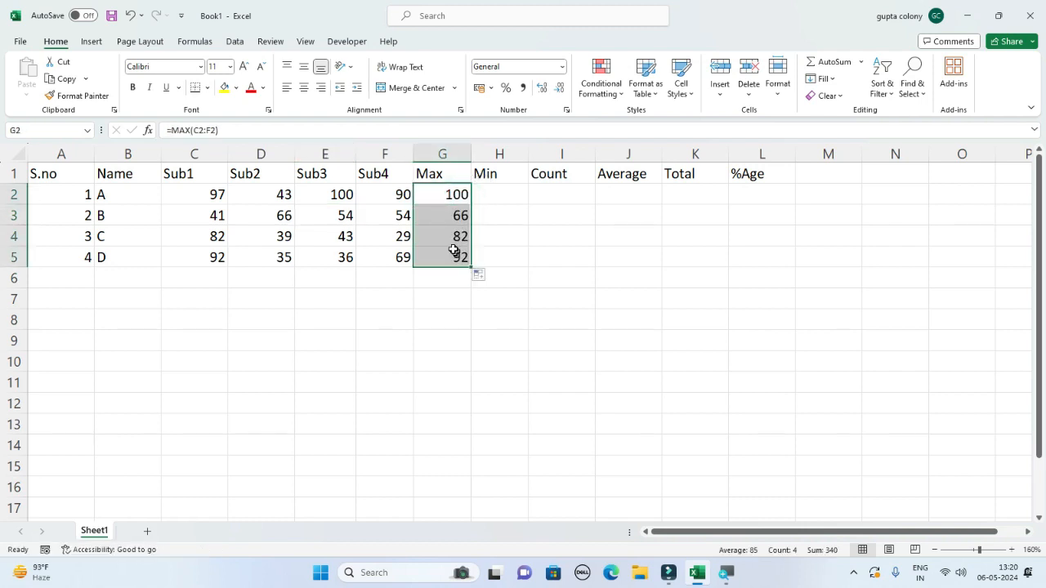
pyautogui.doubleClick(431, 214)
pyautogui.write('.AX(C3:F3')
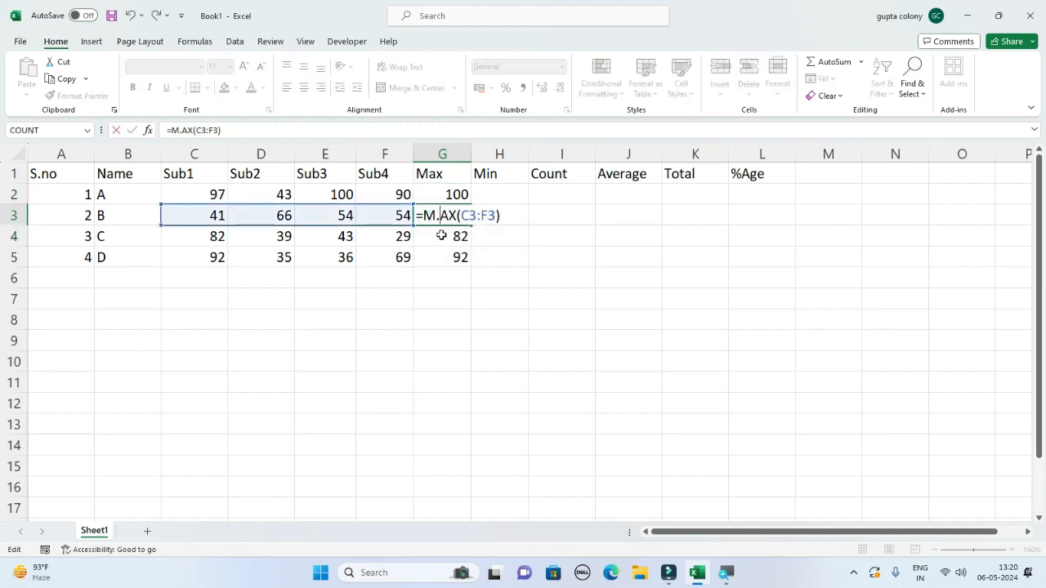
pyautogui.press('Return')
pyautogui.hotkey('ctrl', 'z')
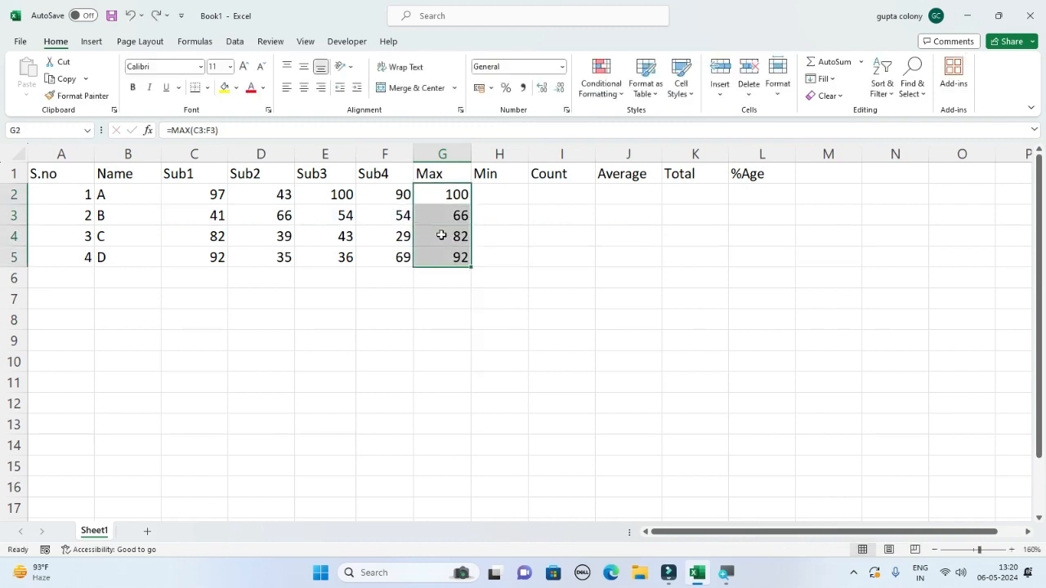
pyautogui.hotkey('ctrl', 'z')
pyautogui.hotkey('ctrl', 'y')
# Step: Check which mark ranges the copied MAX formulas in G3 and G4 refer to
pyautogui.click(432, 213)
pyautogui.doubleClick(432, 213)
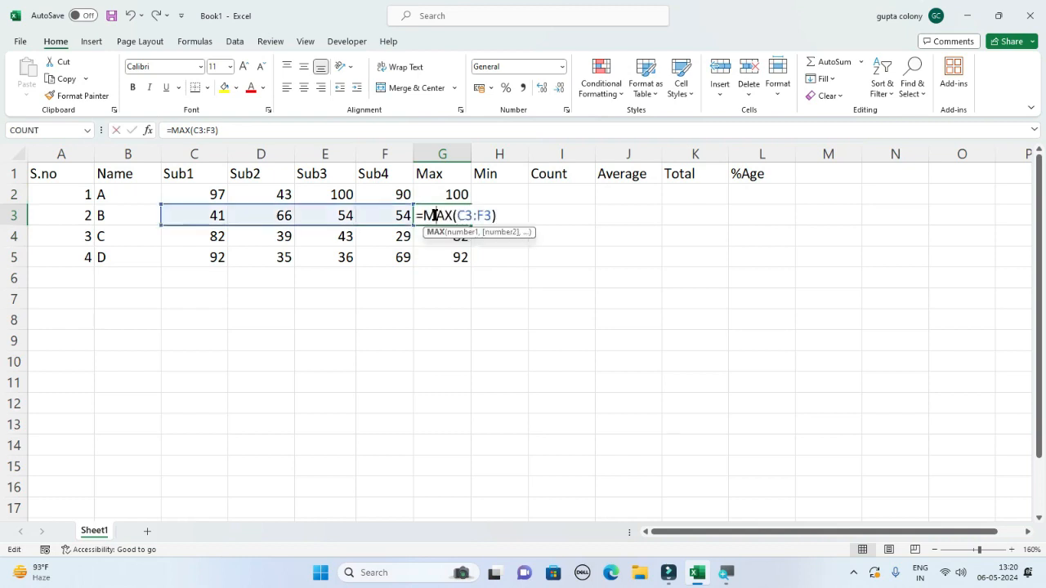
pyautogui.press('Return')
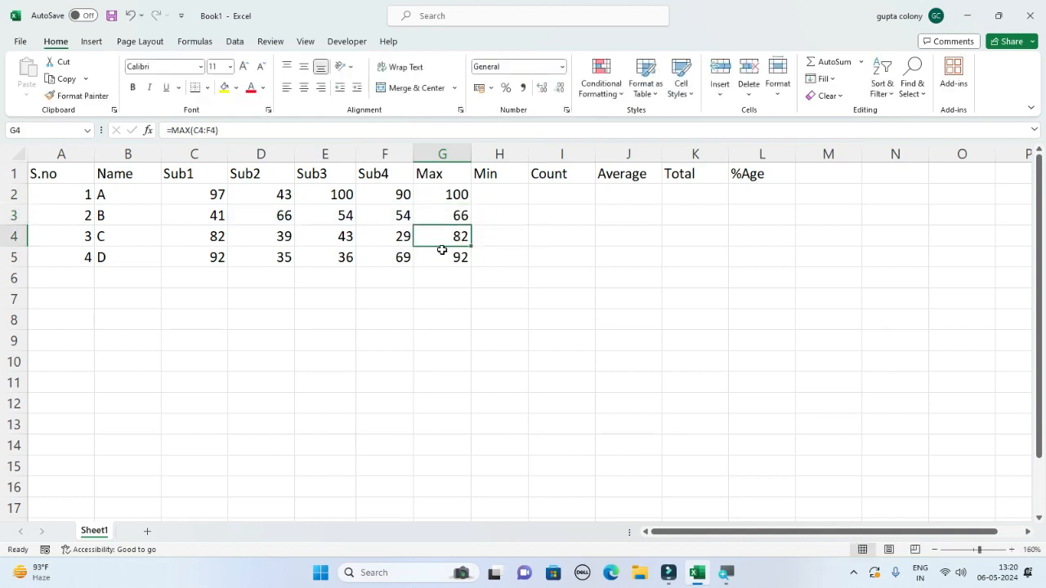
pyautogui.doubleClick(440, 236)
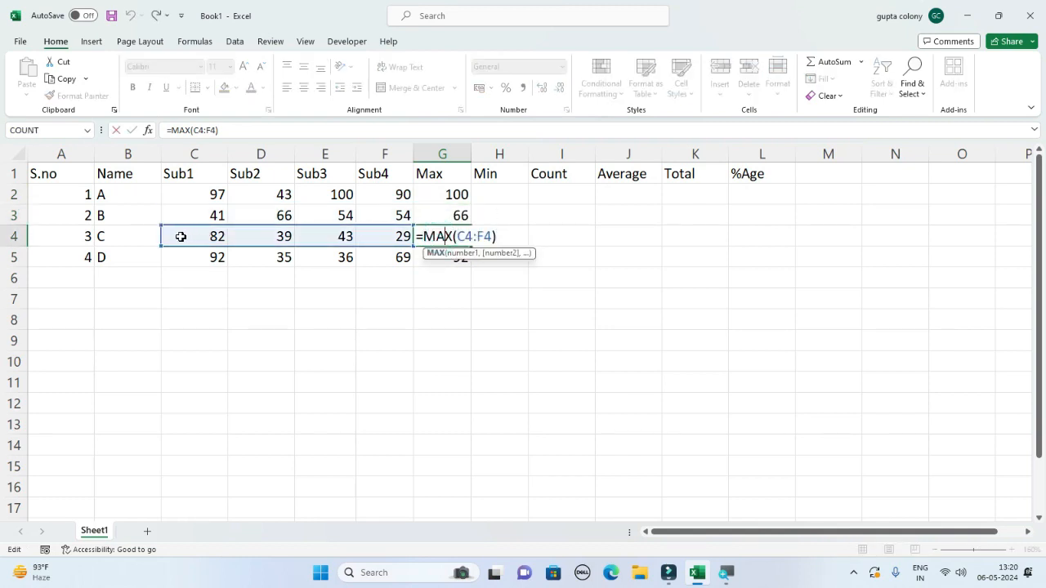
pyautogui.press('Return')
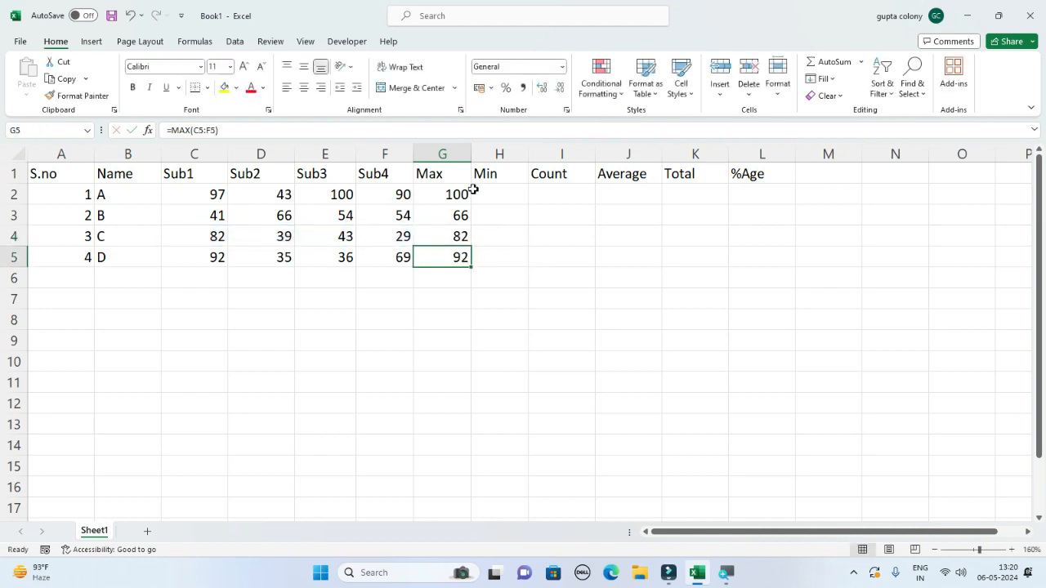
# Step: Examine whether the header row stays in view while moving down and back up the sheet
pyautogui.scroll(-2, 441, 229)
pyautogui.scroll(2, 433, 240)
pyautogui.scroll(-2, 130, 219)
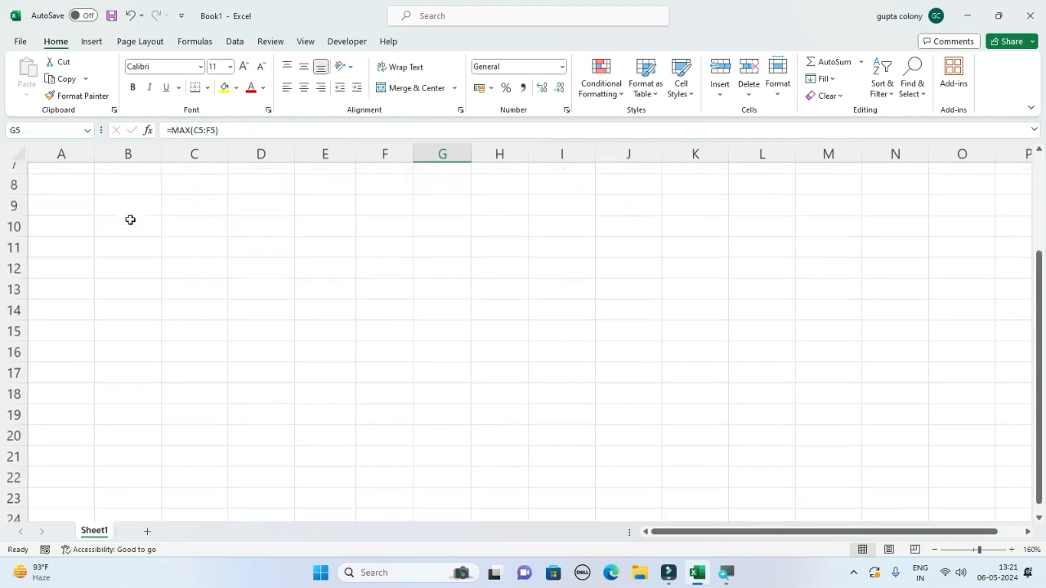
pyautogui.scroll(2, 133, 218)
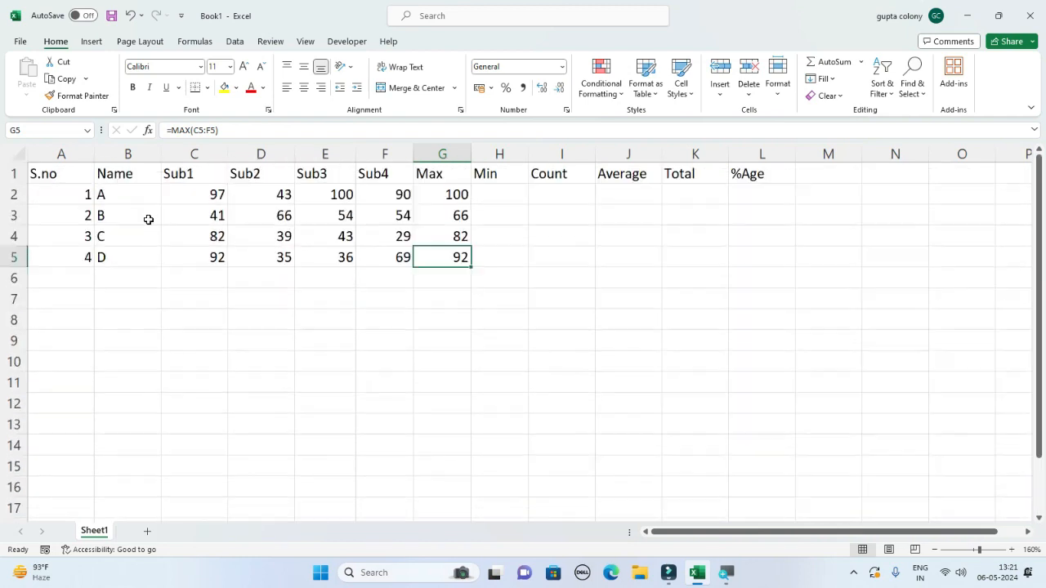
pyautogui.scroll(-2, 149, 218)
pyautogui.scroll(-2, 148, 219)
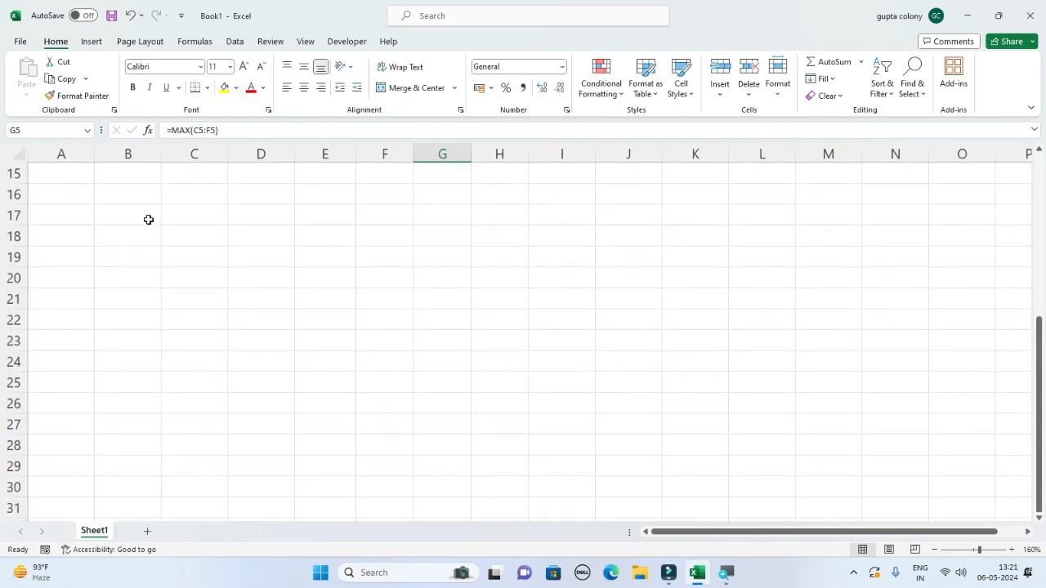
pyautogui.scroll(4, 156, 216)
pyautogui.moveTo(1038, 206); pyautogui.dragTo(486, 331)
pyautogui.click(238, 274)
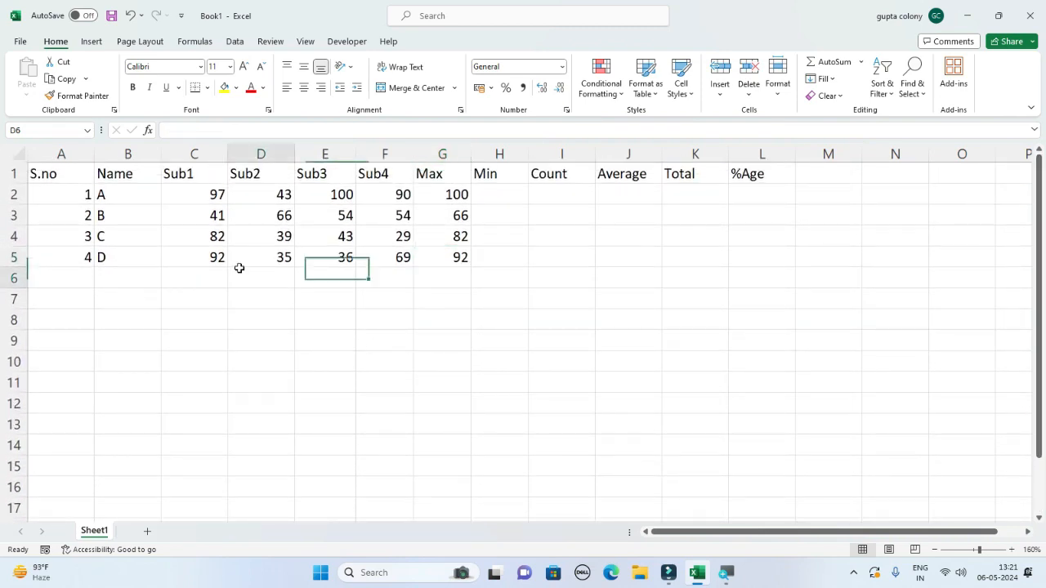
pyautogui.moveTo(1040, 206); pyautogui.dragTo(1040, 221)
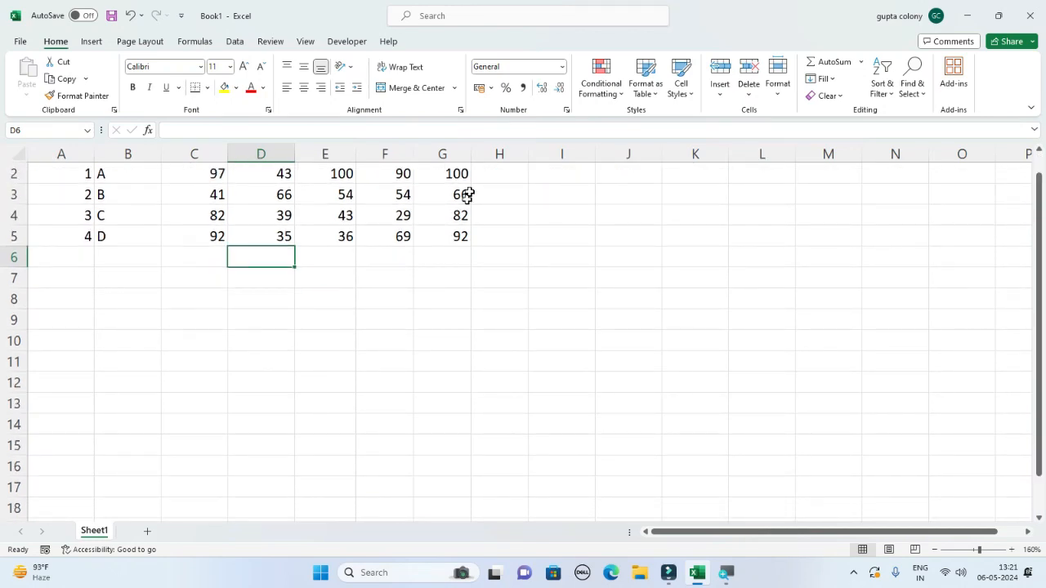
pyautogui.moveTo(500, 173); pyautogui.dragTo(384, 278)
pyautogui.scroll(1, 89, 255)
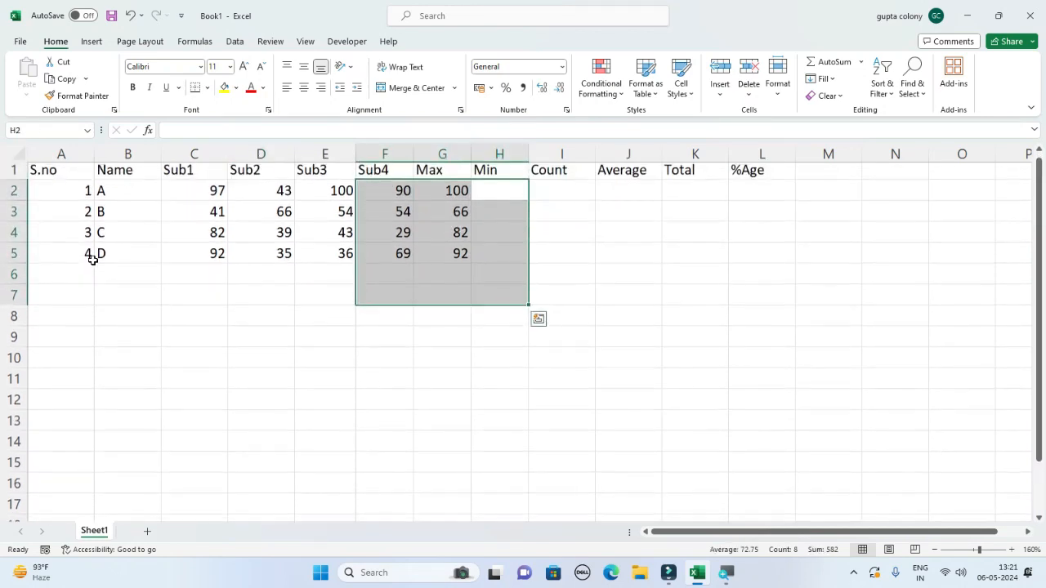
# Step: Freeze the top row with the column headings and check it while moving down the sheet
pyautogui.click(85, 172)
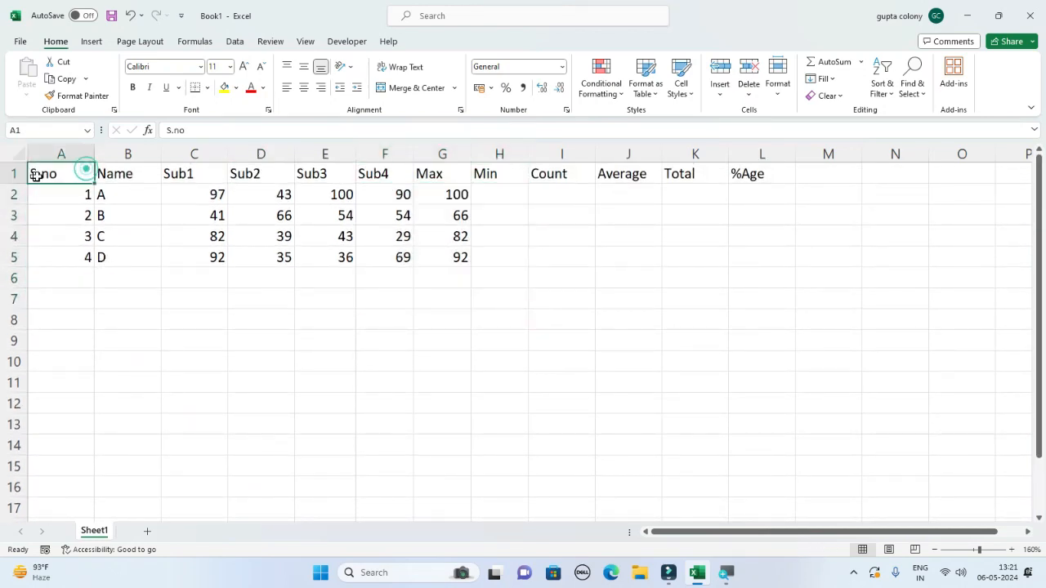
pyautogui.click(305, 42)
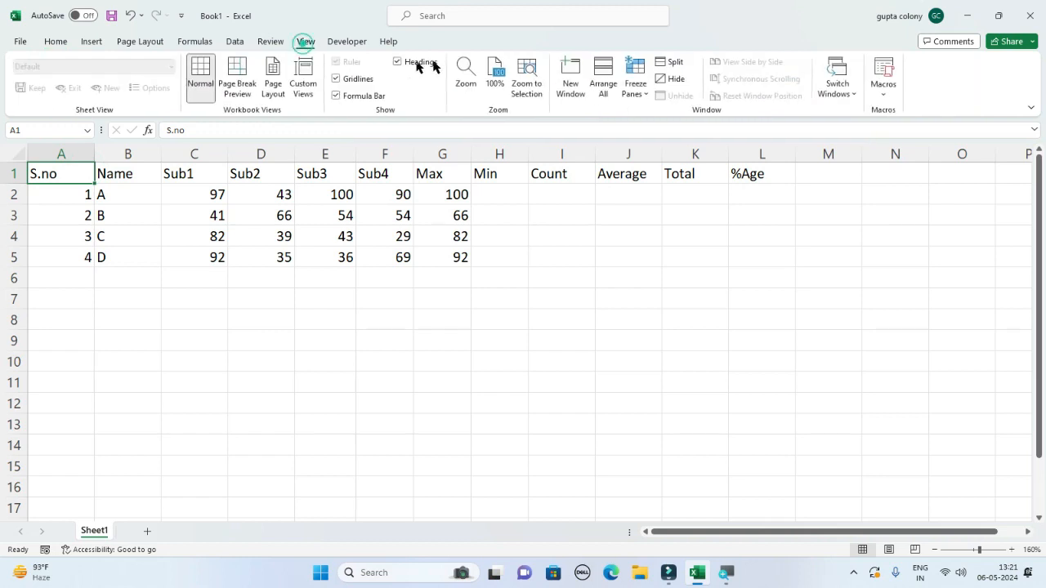
pyautogui.click(635, 88)
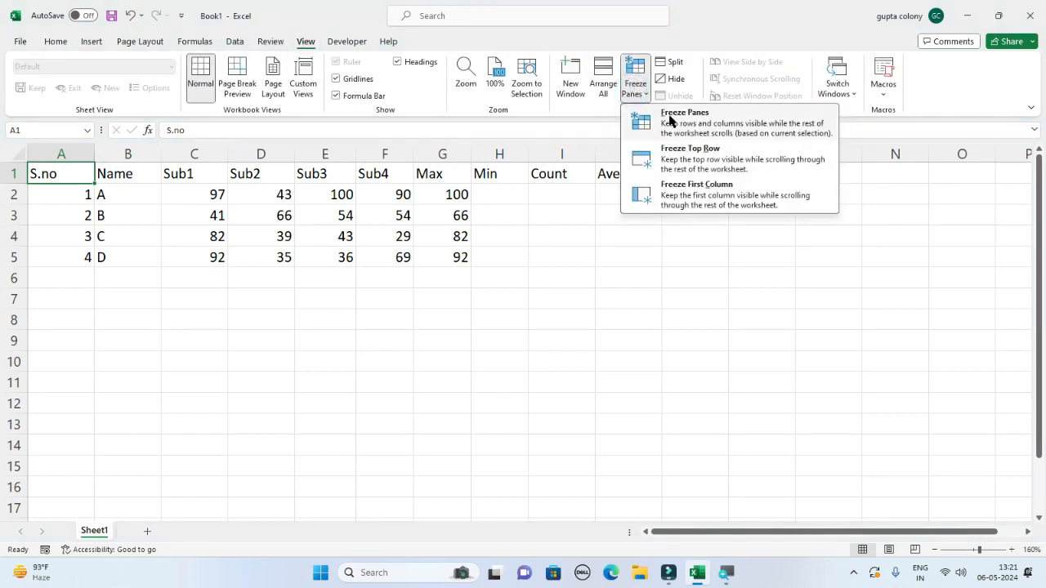
pyautogui.click(673, 157)
pyautogui.scroll(-9, 313, 202)
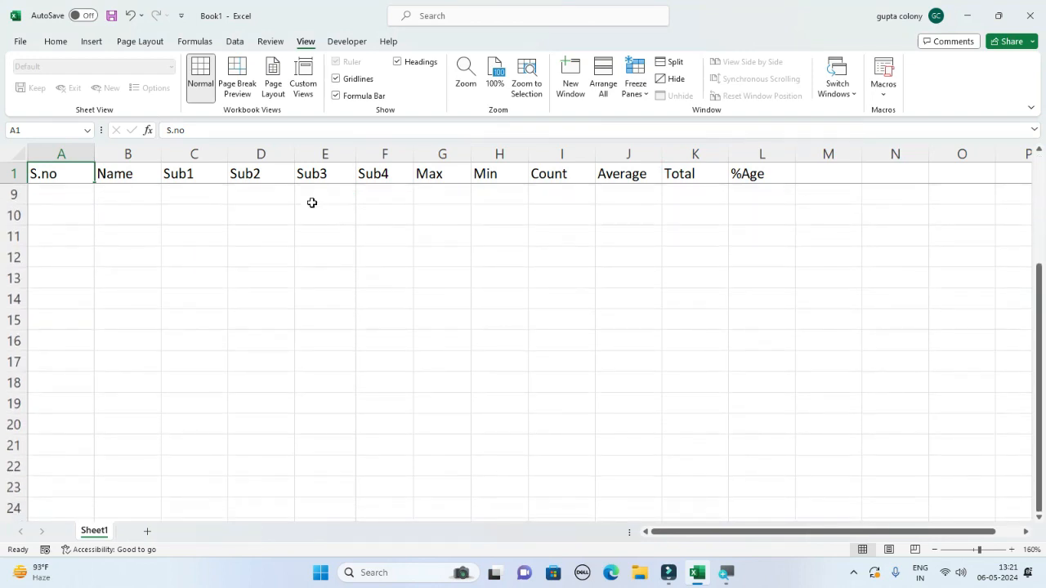
# Step: Examine whether the frozen heading row stays in view while moving down and back up the sheet
pyautogui.scroll(9, 313, 203)
pyautogui.scroll(-9, 312, 203)
pyautogui.scroll(9, 311, 203)
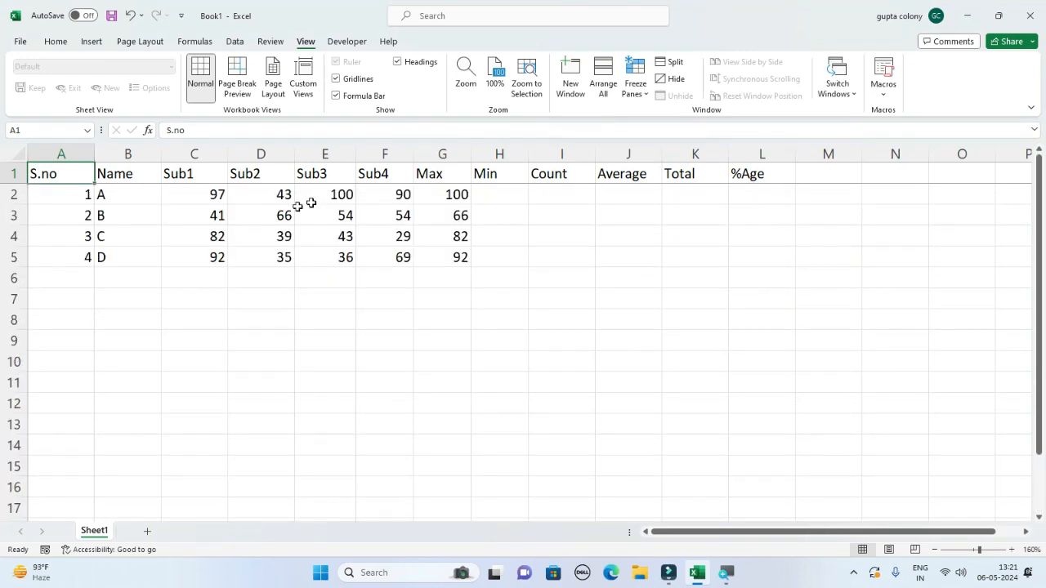
pyautogui.click(128, 215)
pyautogui.scroll(-3, 355, 226)
pyautogui.scroll(3, 351, 229)
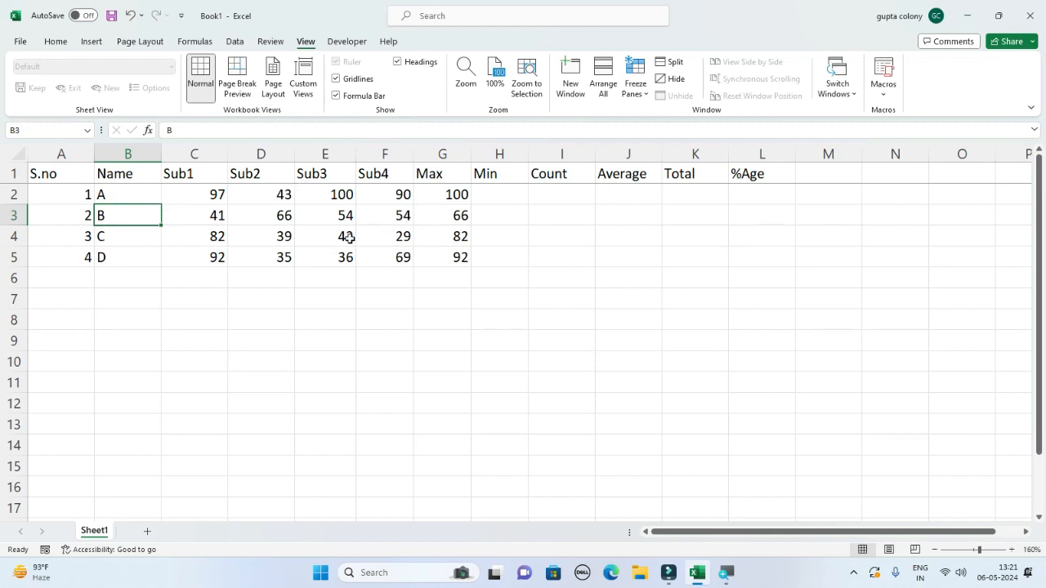
pyautogui.scroll(-9, 376, 261)
pyautogui.scroll(5, 379, 263)
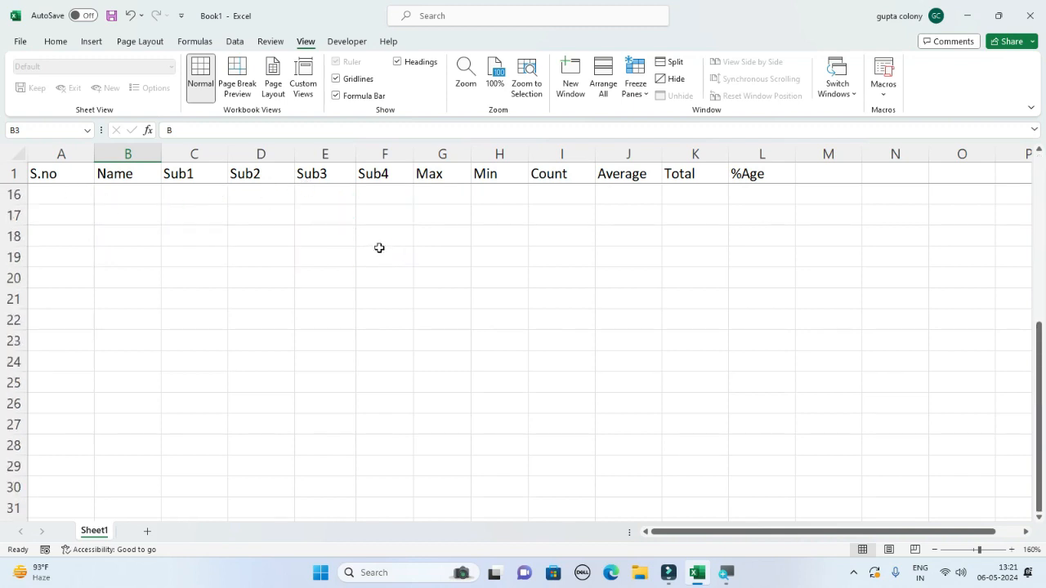
pyautogui.scroll(5, 372, 245)
# Step: Select the headings in A1:L1 and check whether they stay in place while the rows below move
pyautogui.click(41, 176)
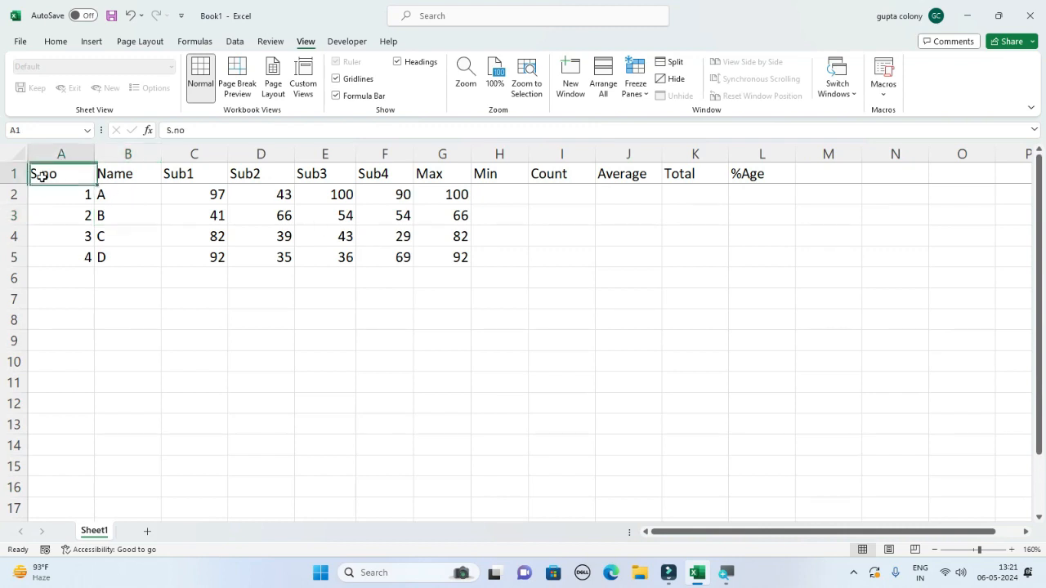
pyautogui.moveTo(41, 175); pyautogui.dragTo(759, 172)
pyautogui.scroll(-2, 318, 212)
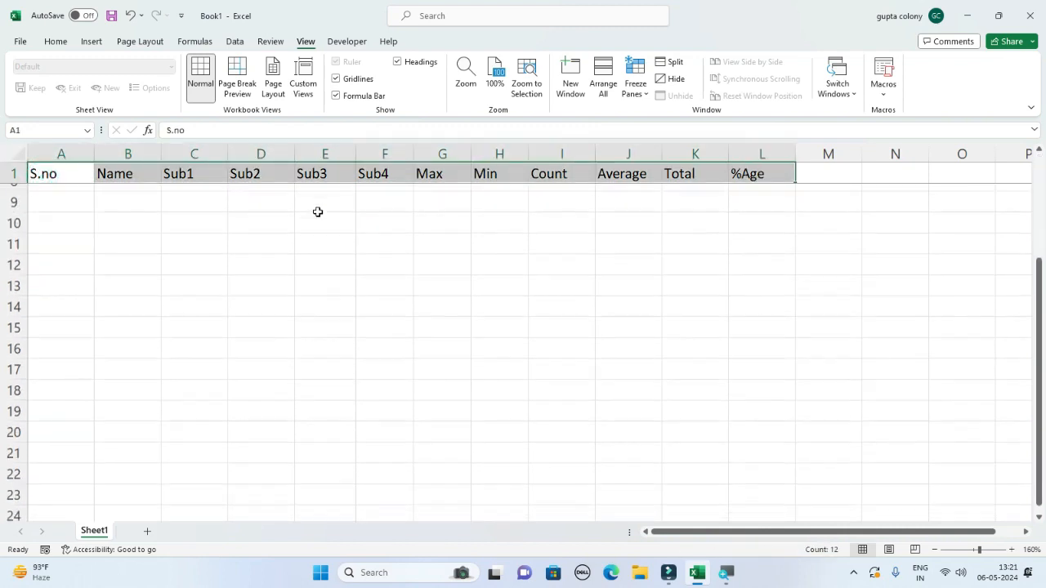
pyautogui.scroll(2, 318, 212)
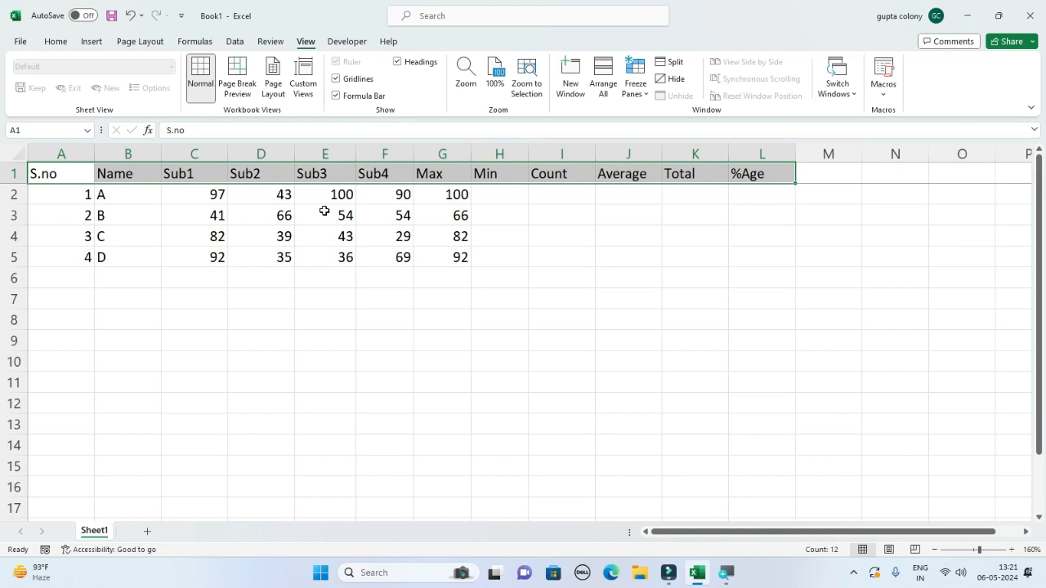
pyautogui.click(348, 179)
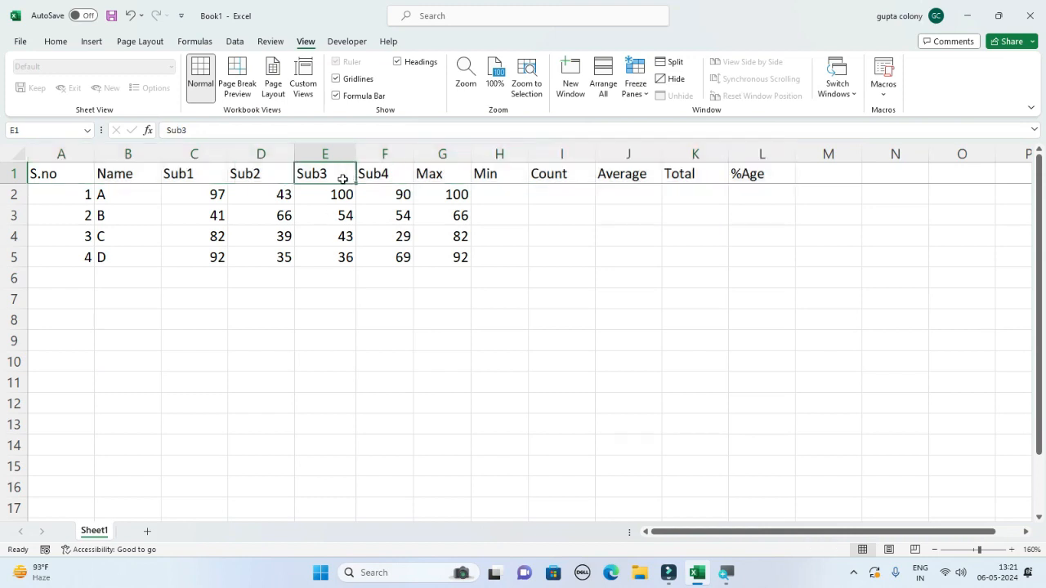
# Step: Unfreeze the panes and check how the heading row behaves while moving down and back up the sheet
pyautogui.click(56, 167)
pyautogui.moveTo(55, 167); pyautogui.dragTo(281, 175)
pyautogui.click(278, 175)
pyautogui.click(635, 88)
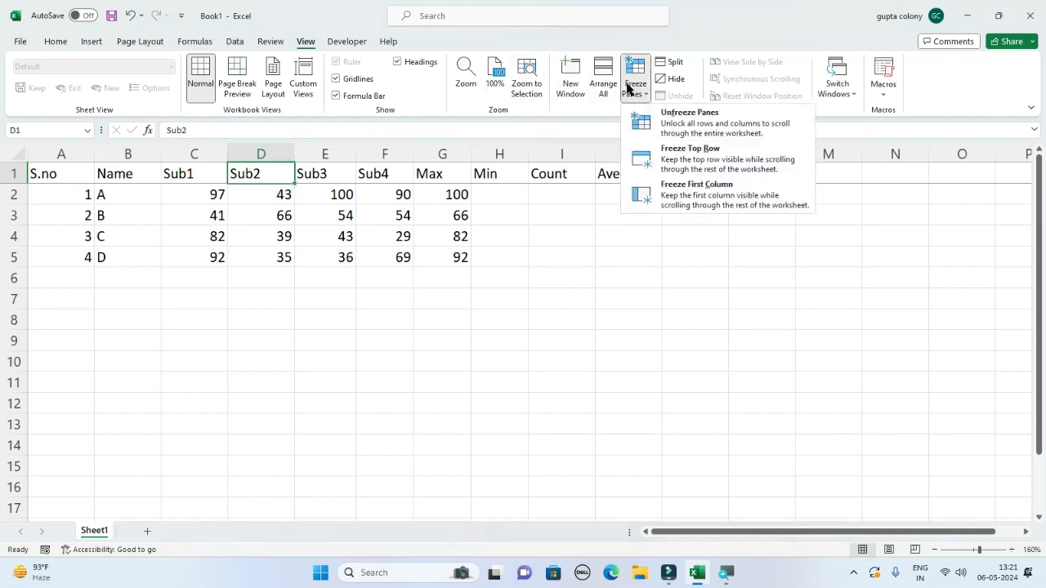
pyautogui.click(677, 122)
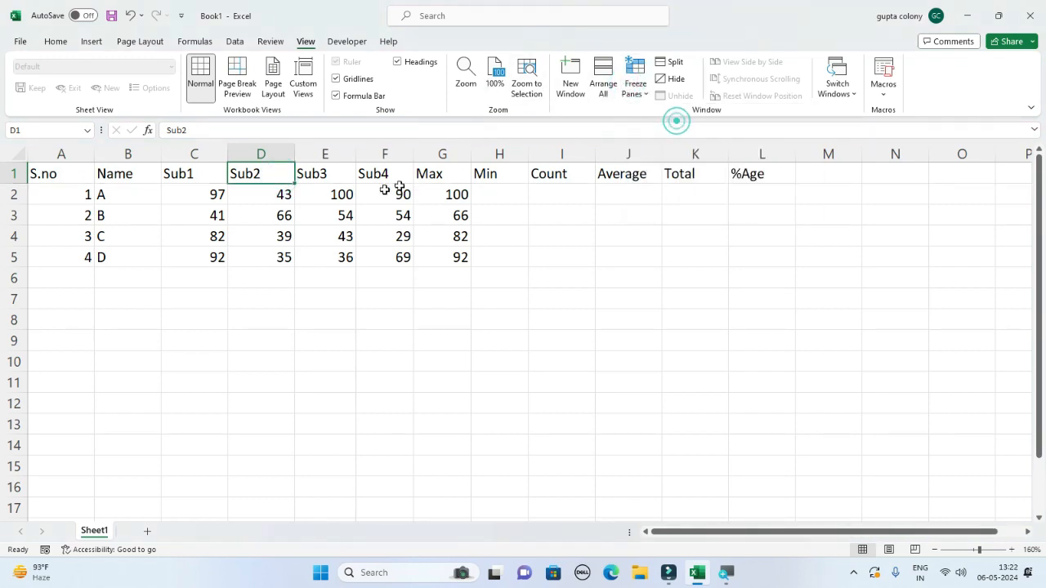
pyautogui.moveTo(233, 175); pyautogui.dragTo(413, 256)
pyautogui.click(413, 255)
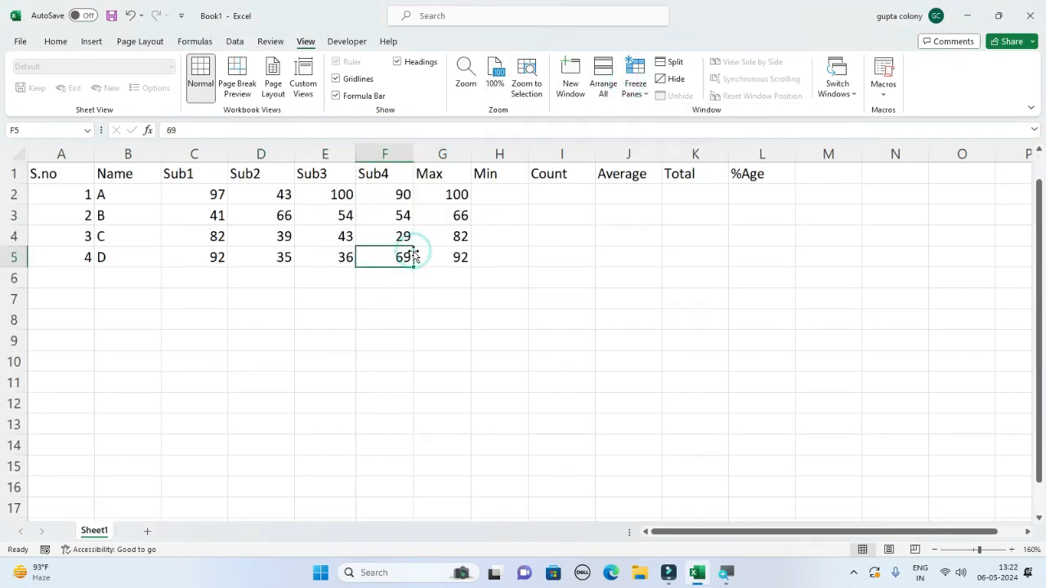
pyautogui.scroll(-12, 413, 253)
pyautogui.scroll(12, 414, 253)
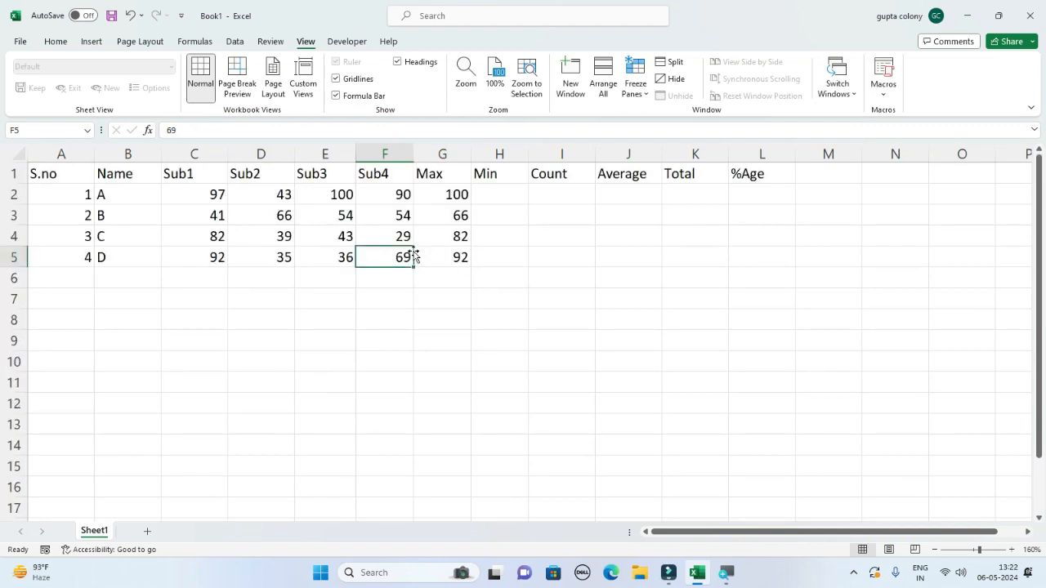
# Step: Find each student's lowest mark by entering =MIN(C2:F2) in H2 and filling the formula down to H5
pyautogui.click(499, 194)
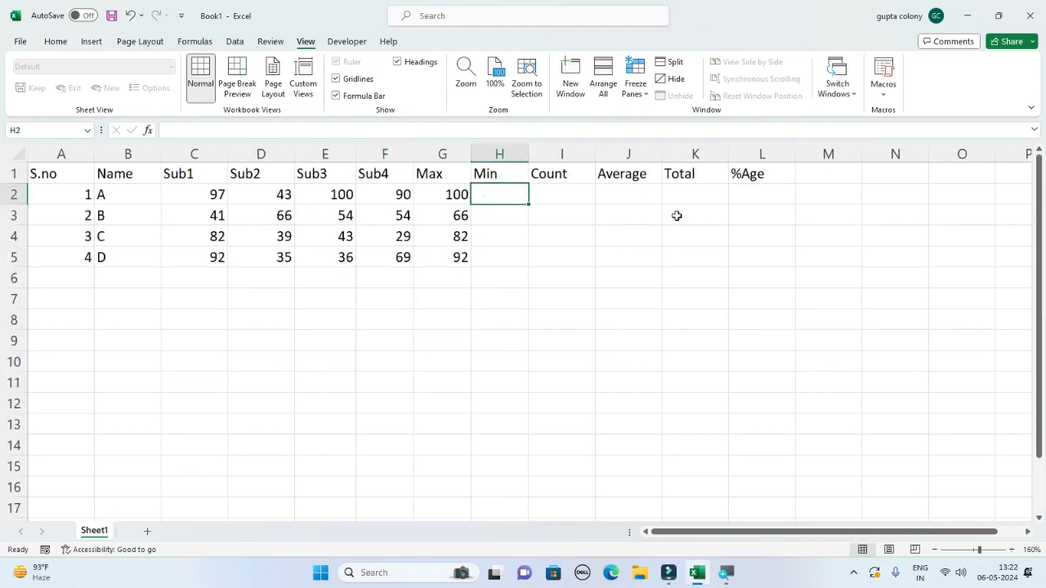
pyautogui.click(51, 43)
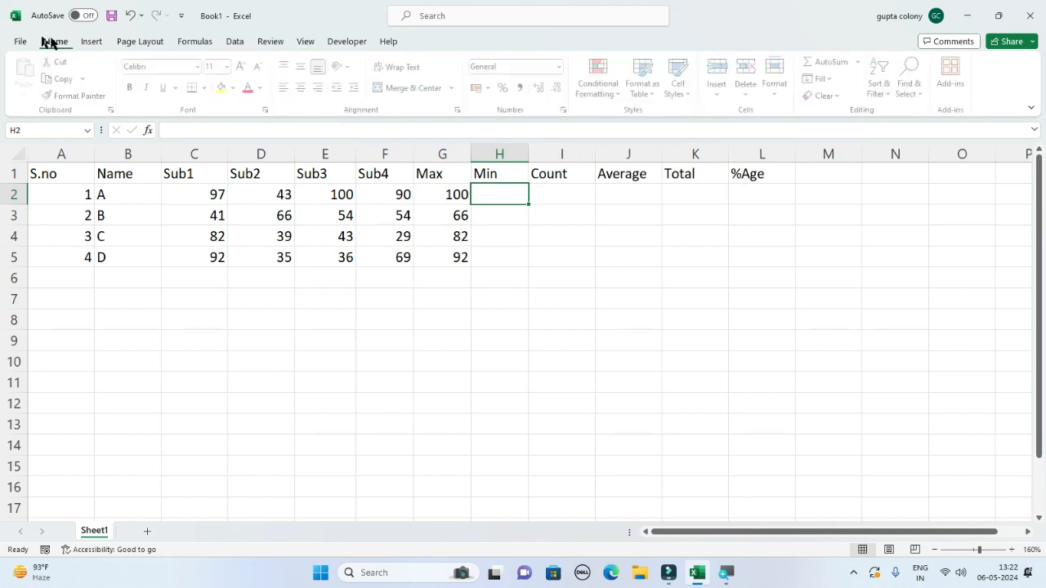
pyautogui.write('=min')
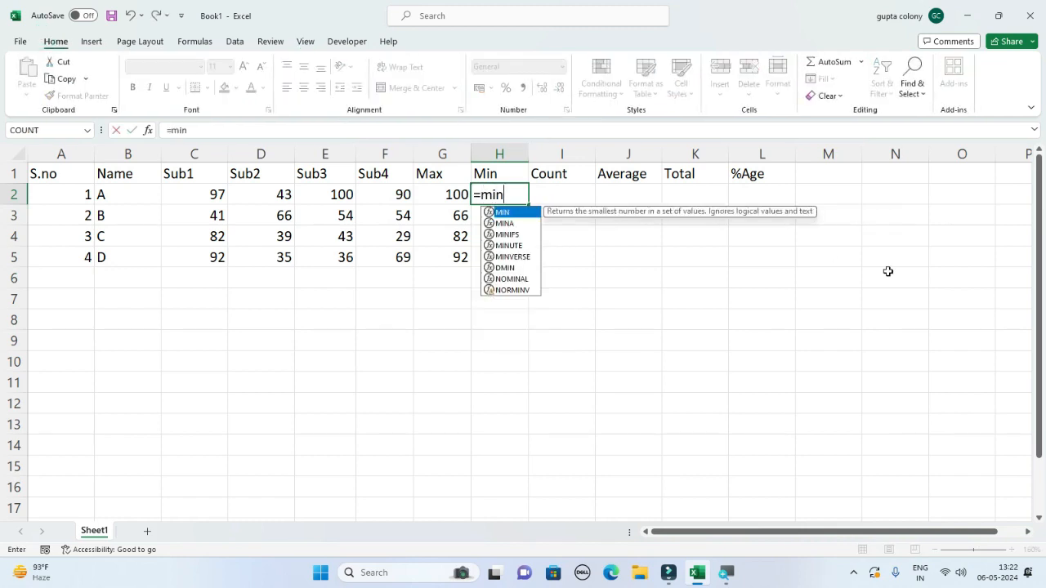
pyautogui.press('Tab')
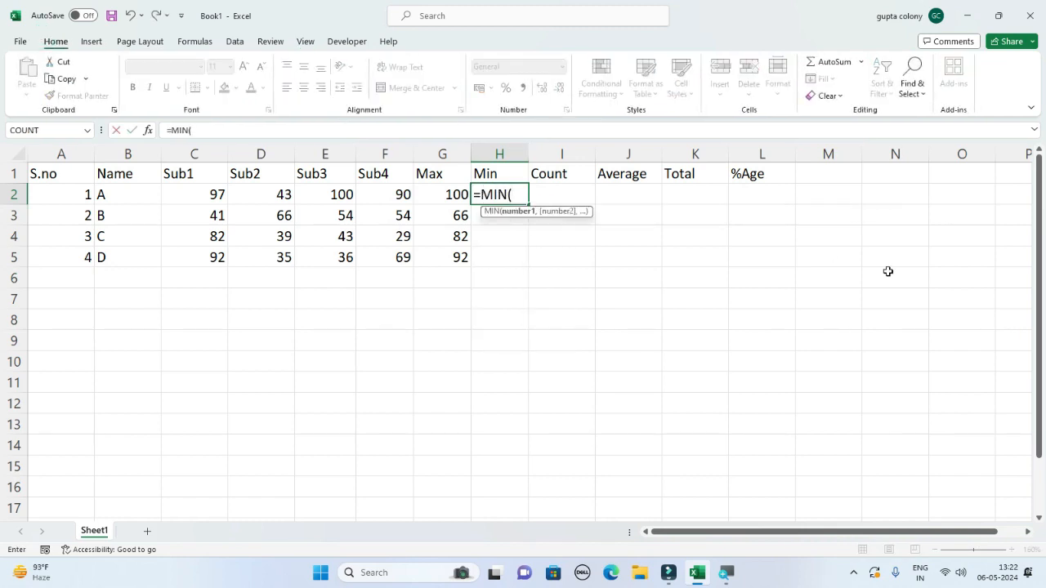
pyautogui.moveTo(215, 196); pyautogui.dragTo(382, 193)
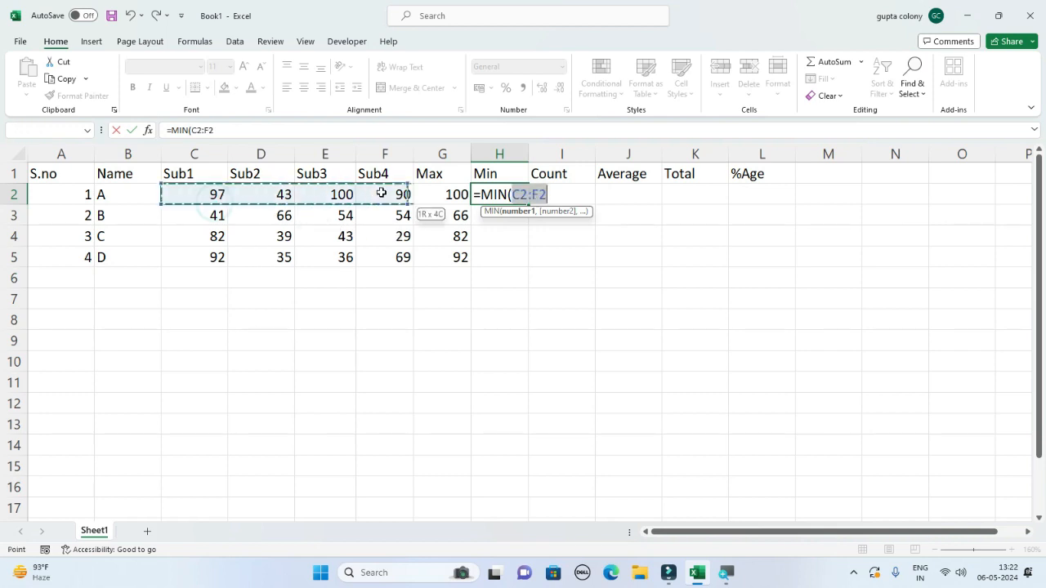
pyautogui.press('Return')
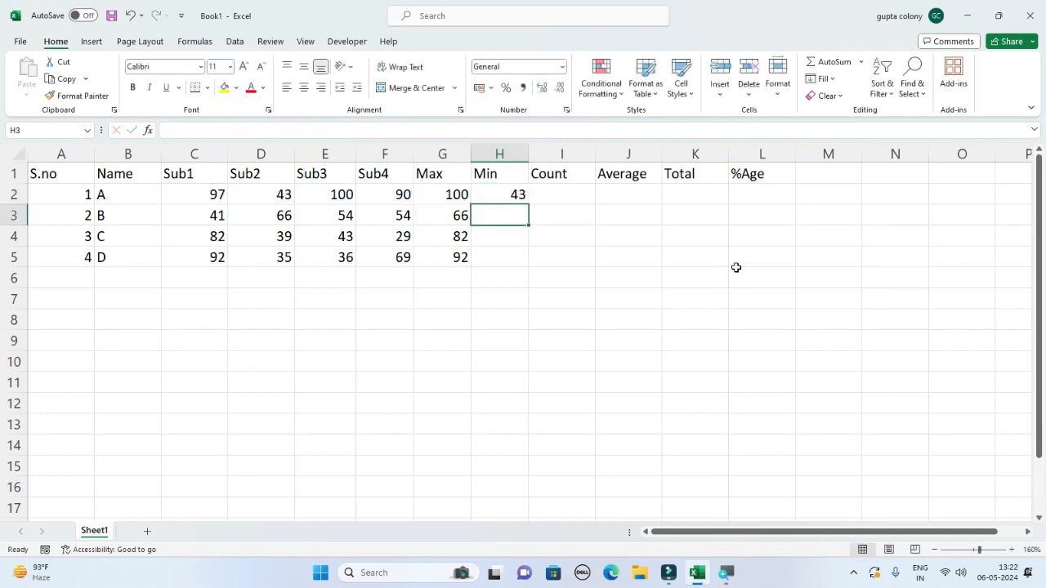
pyautogui.click(503, 199)
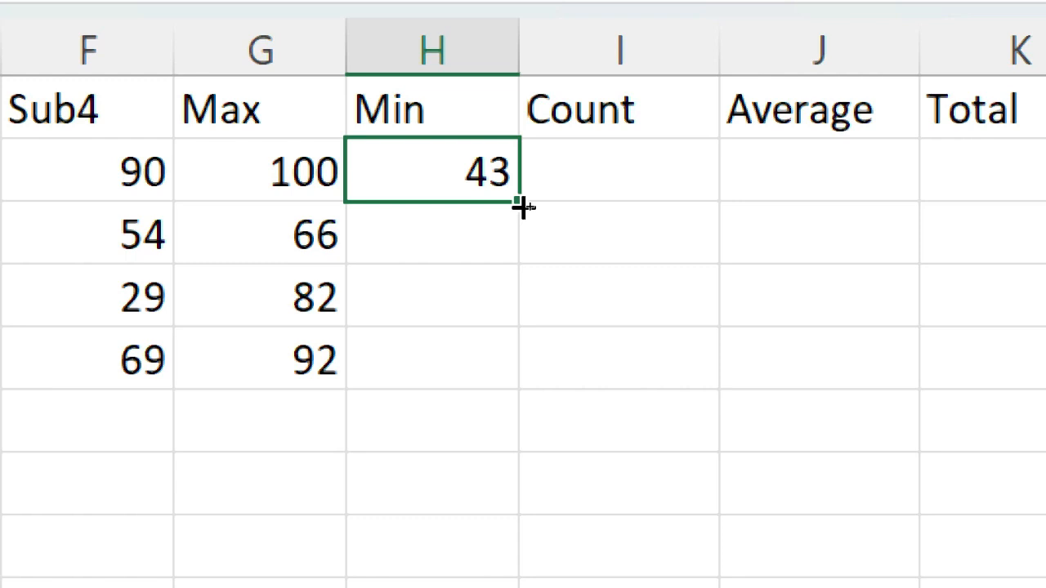
pyautogui.doubleClick(523, 208)
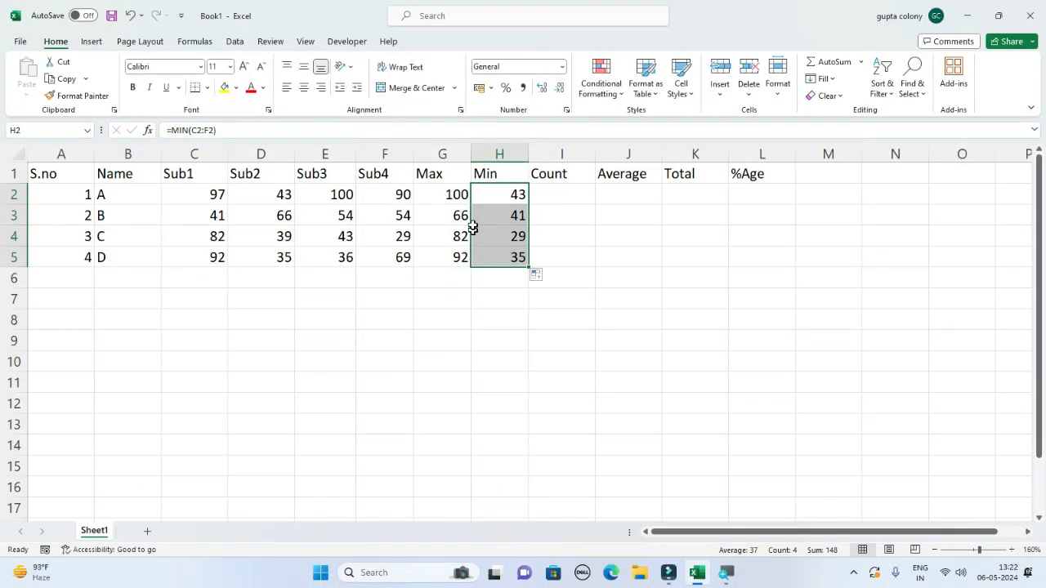
# Step: Count each student's marks by entering =COUNT(C2:F2) in I2 and filling the formula down to I5
pyautogui.click(552, 190)
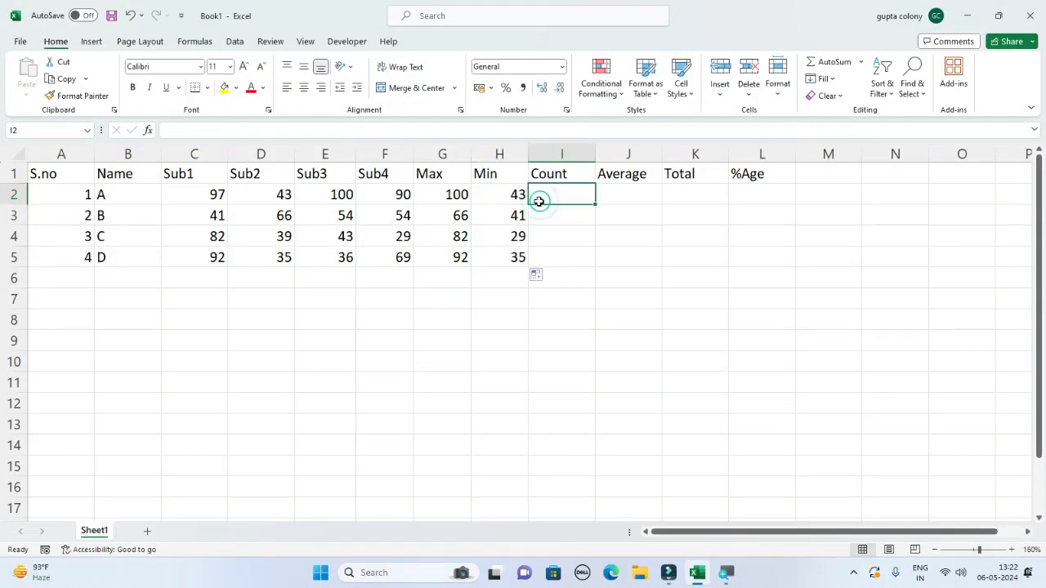
pyautogui.write('=coun')
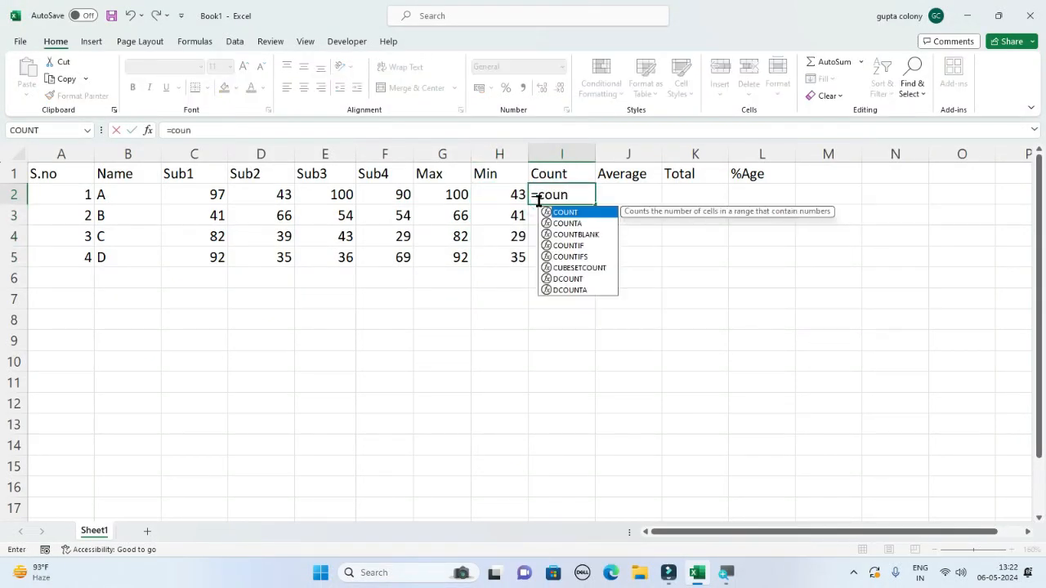
pyautogui.write('t')
pyautogui.press('Tab')
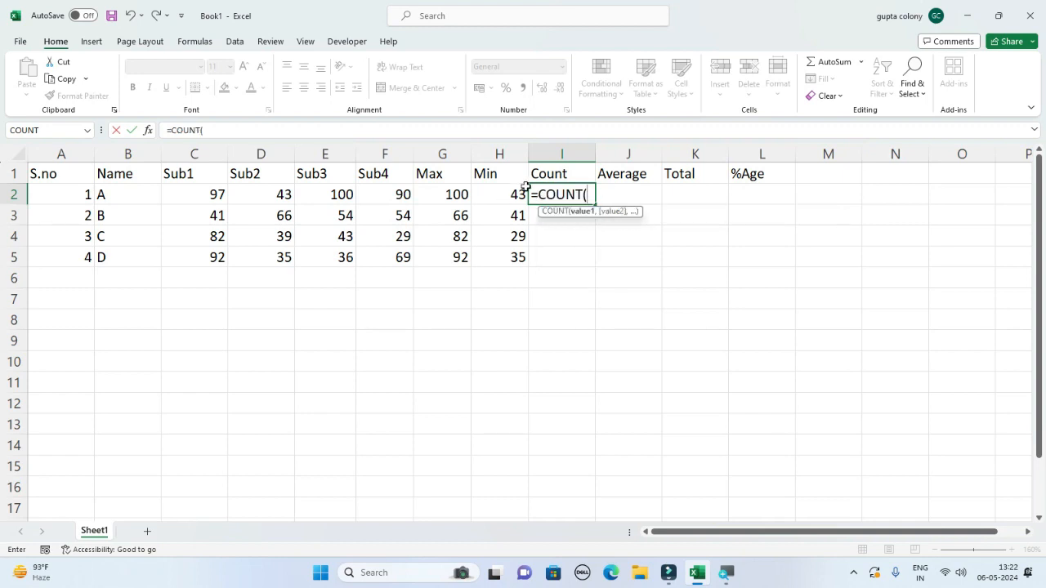
pyautogui.moveTo(191, 196); pyautogui.dragTo(367, 194)
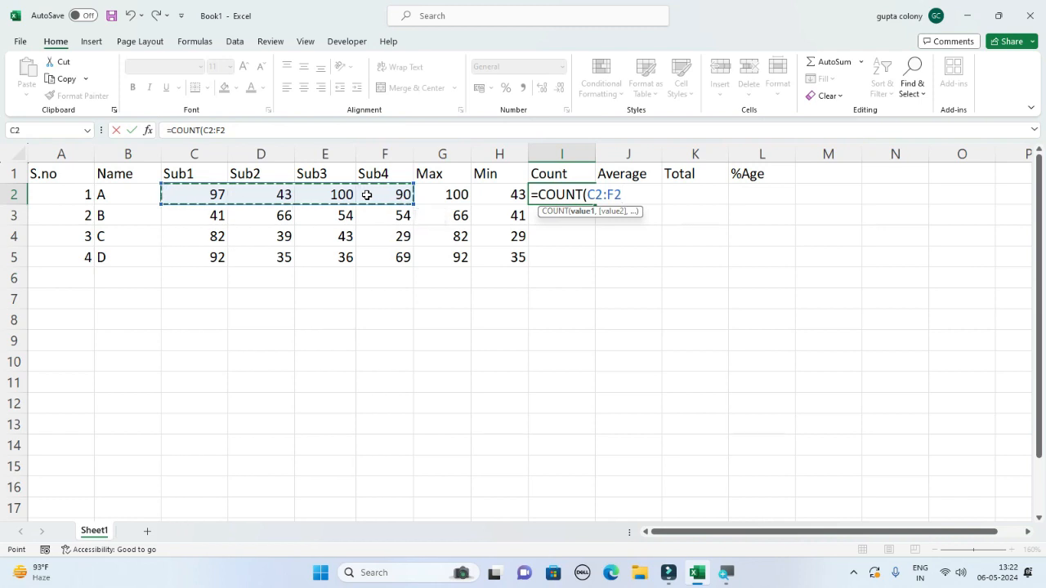
pyautogui.write(')')
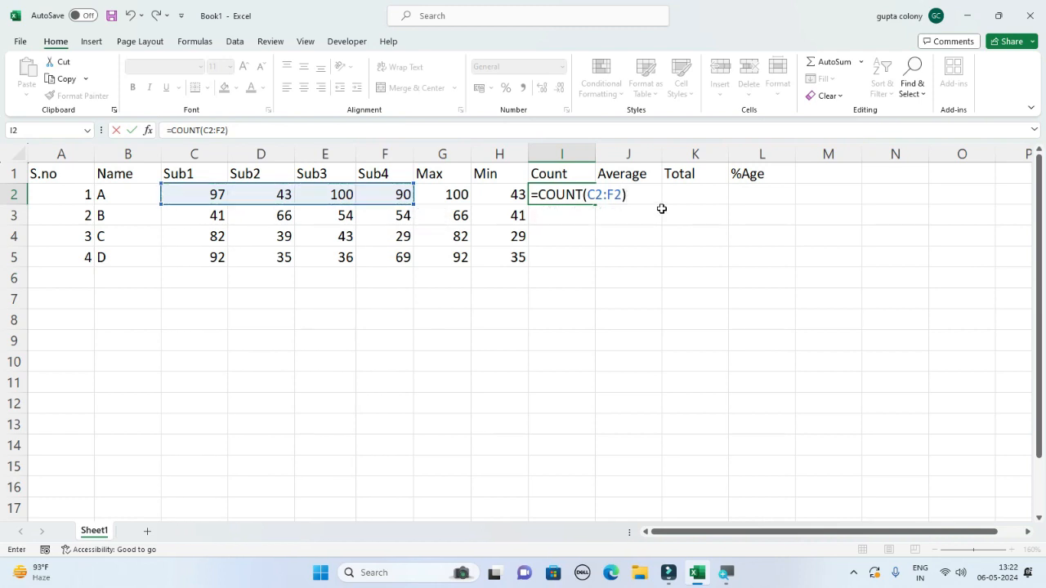
pyautogui.press('Return')
pyautogui.click(590, 195)
pyautogui.click(207, 196)
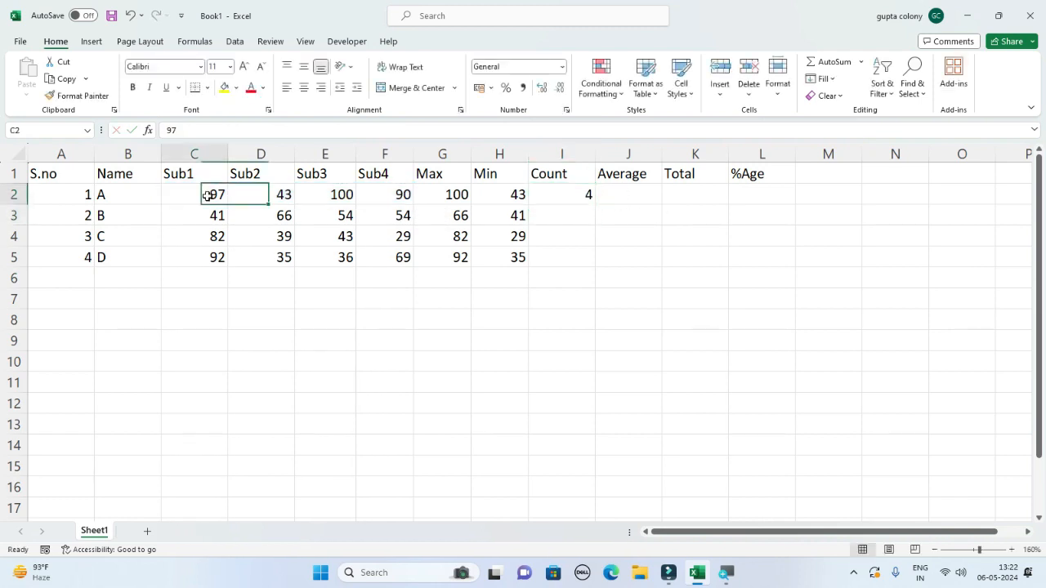
pyautogui.moveTo(207, 197); pyautogui.dragTo(364, 190)
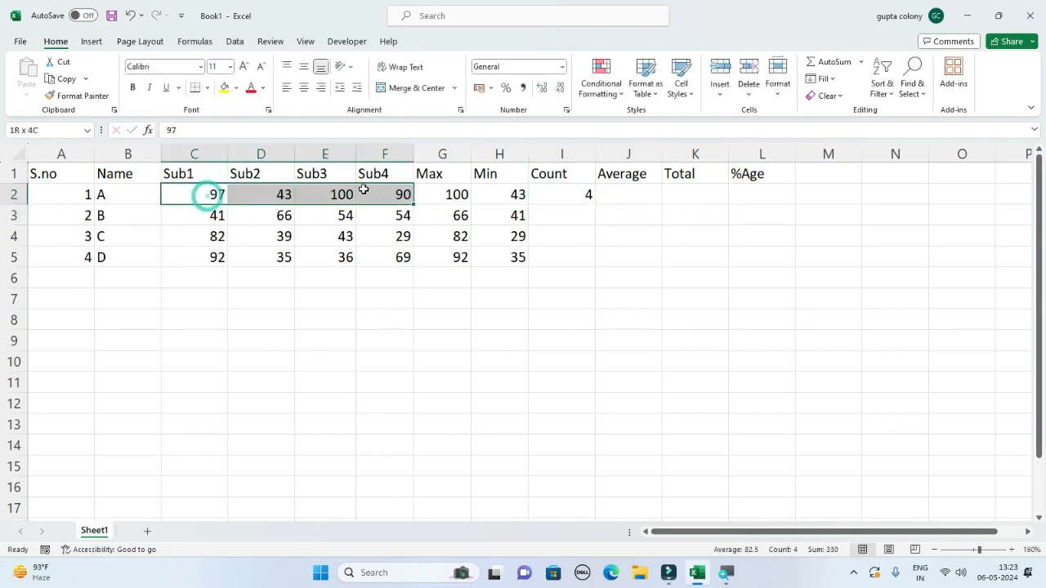
pyautogui.click(536, 194)
# Step: Average each student's marks by entering =AVERAGE(C2:F2) in J2 and filling the formula down to J5
pyautogui.click(638, 206)
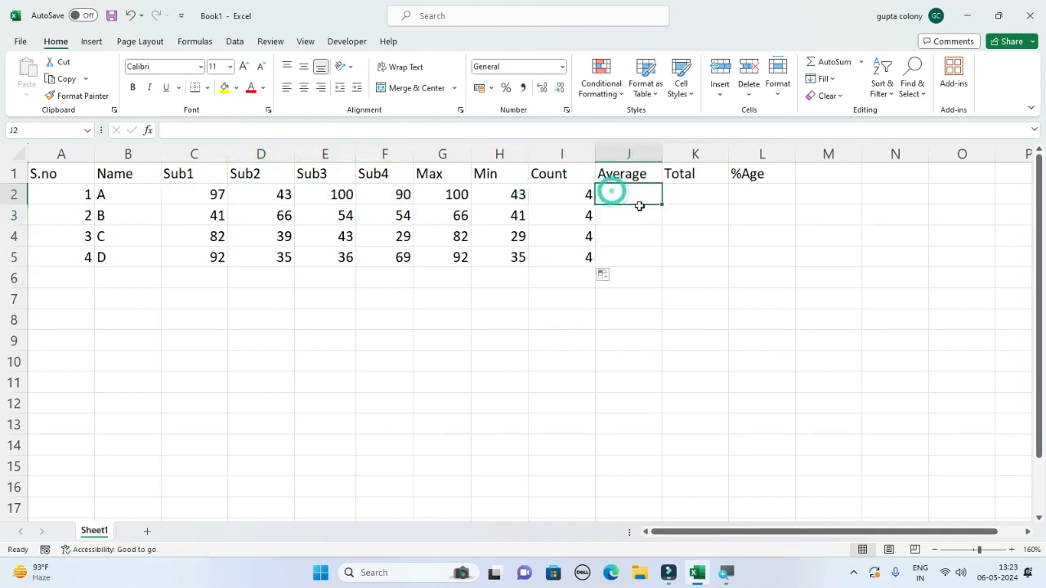
pyautogui.write('=aver')
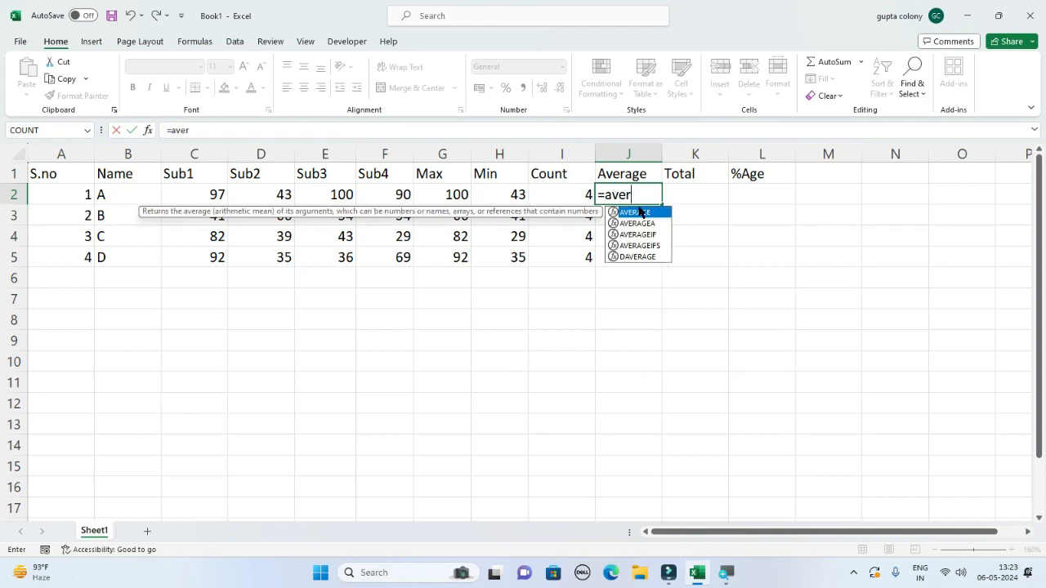
pyautogui.doubleClick(640, 213)
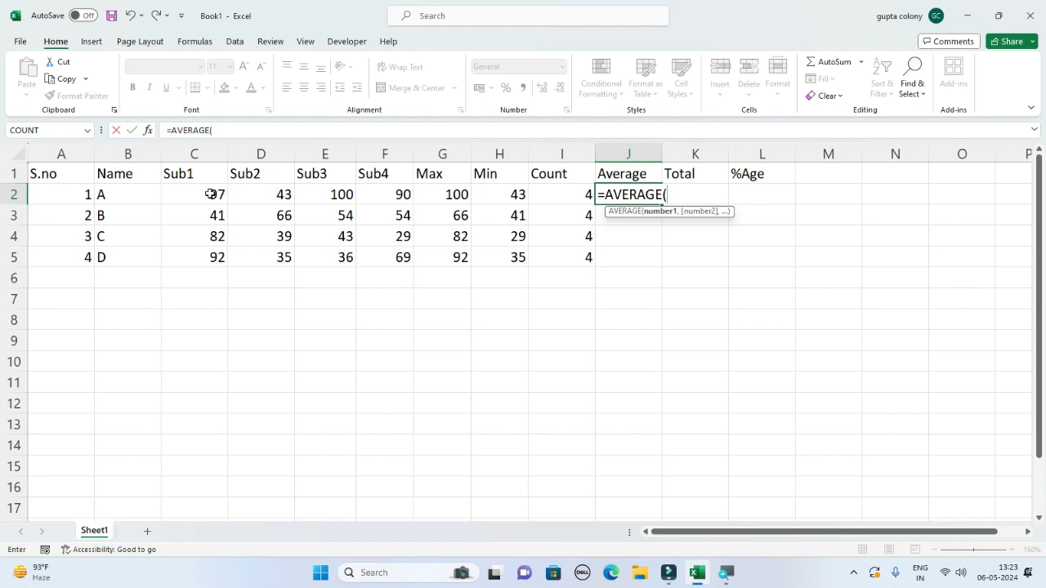
pyautogui.moveTo(210, 193); pyautogui.dragTo(381, 196)
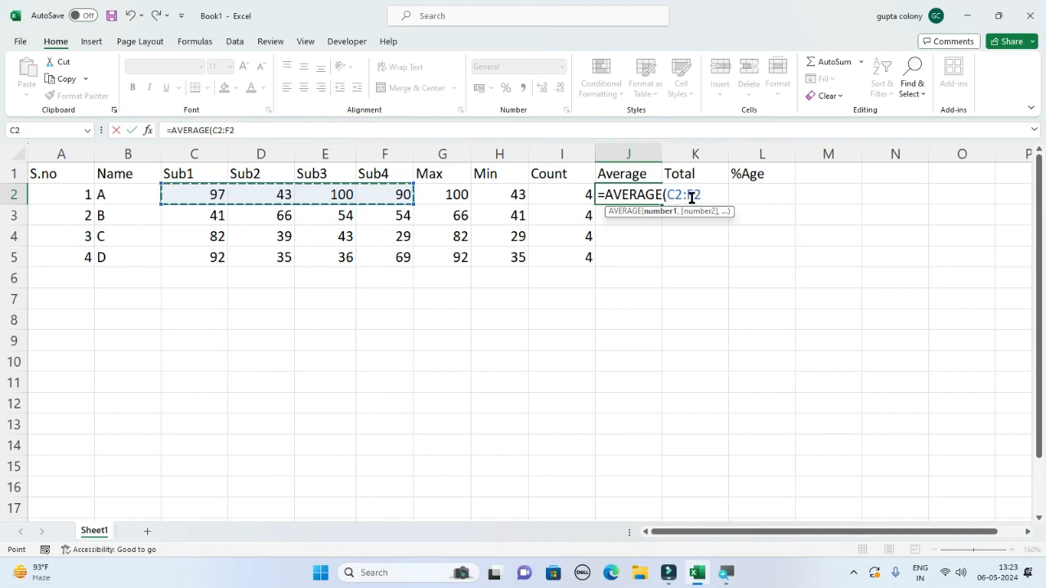
pyautogui.moveTo(704, 194); pyautogui.dragTo(671, 193)
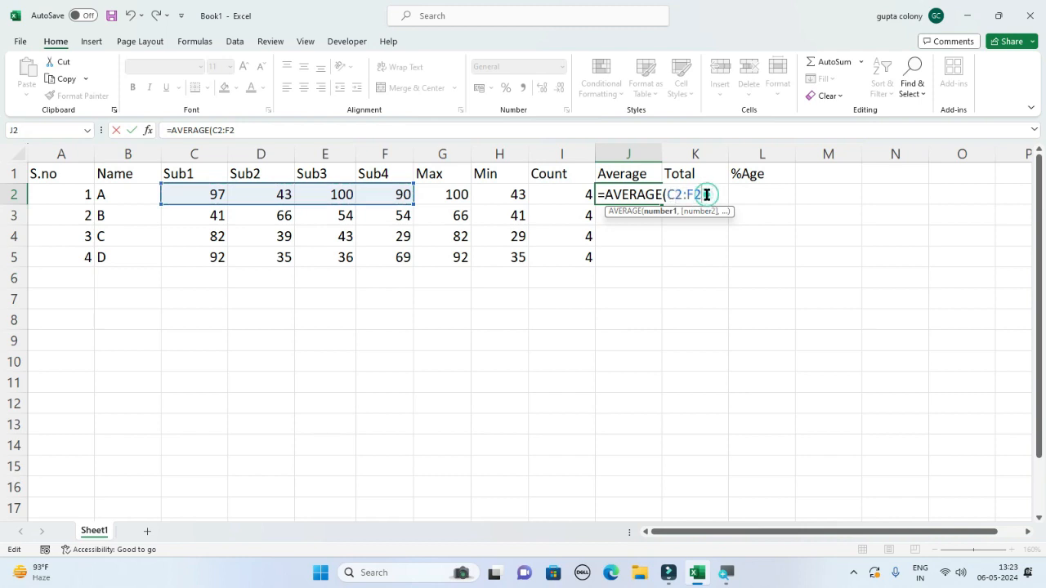
pyautogui.click(703, 194)
pyautogui.press('Return')
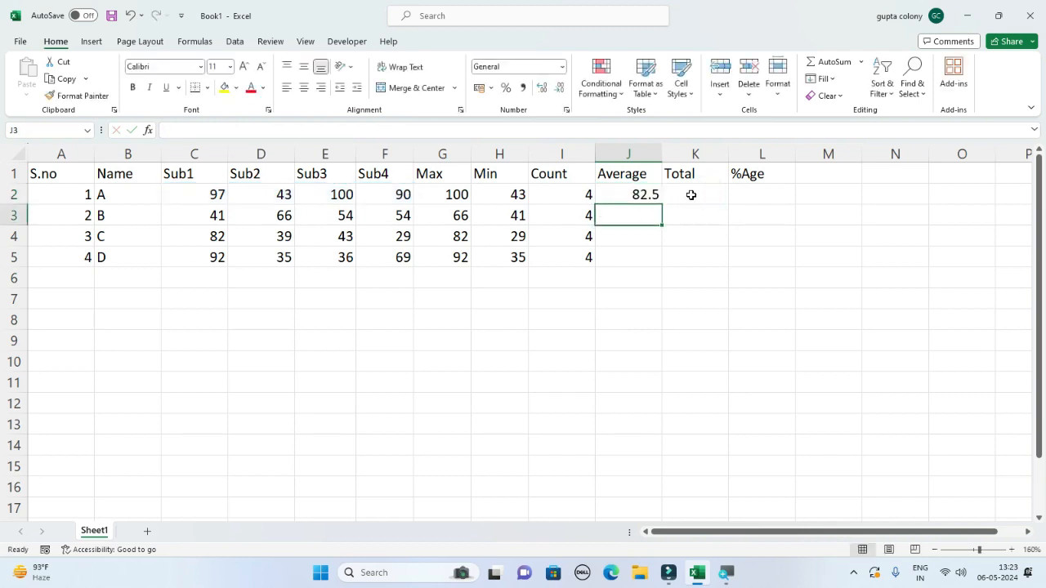
pyautogui.click(658, 199)
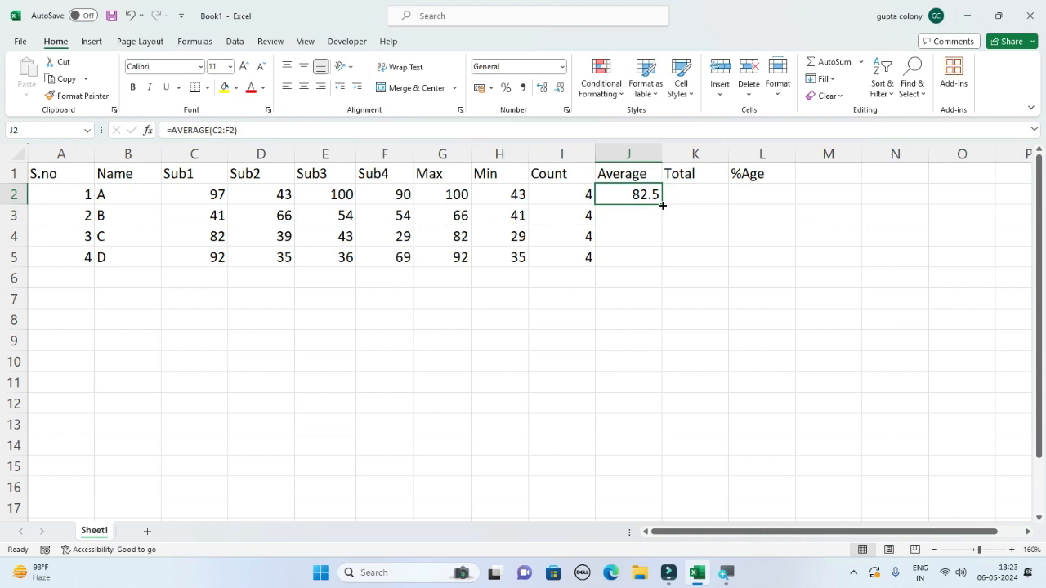
pyautogui.doubleClick(662, 206)
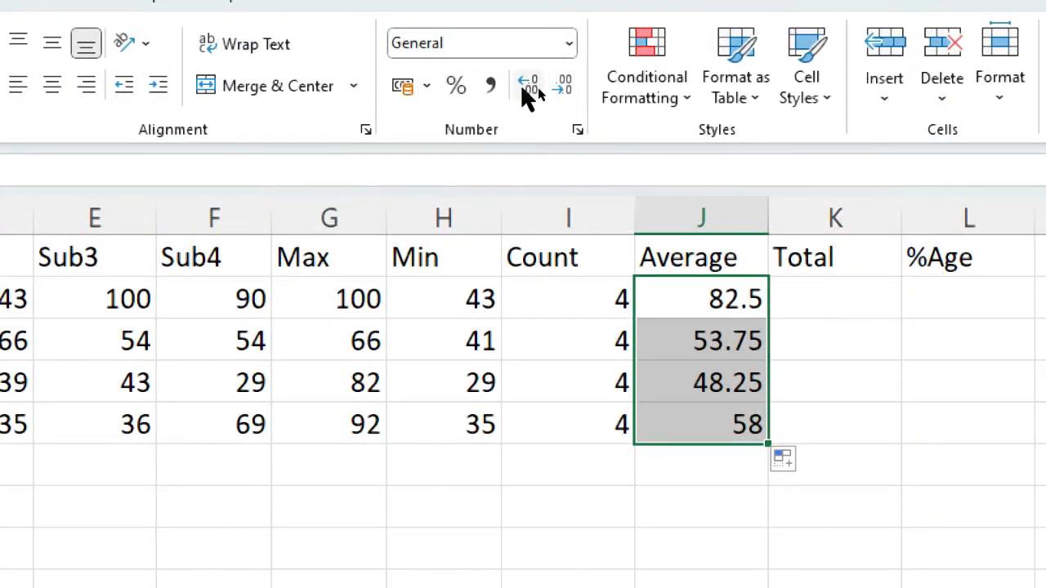
# Step: Try more and fewer decimal places on the averages in J2:J5, ending with whole numbers
pyautogui.click(536, 88)
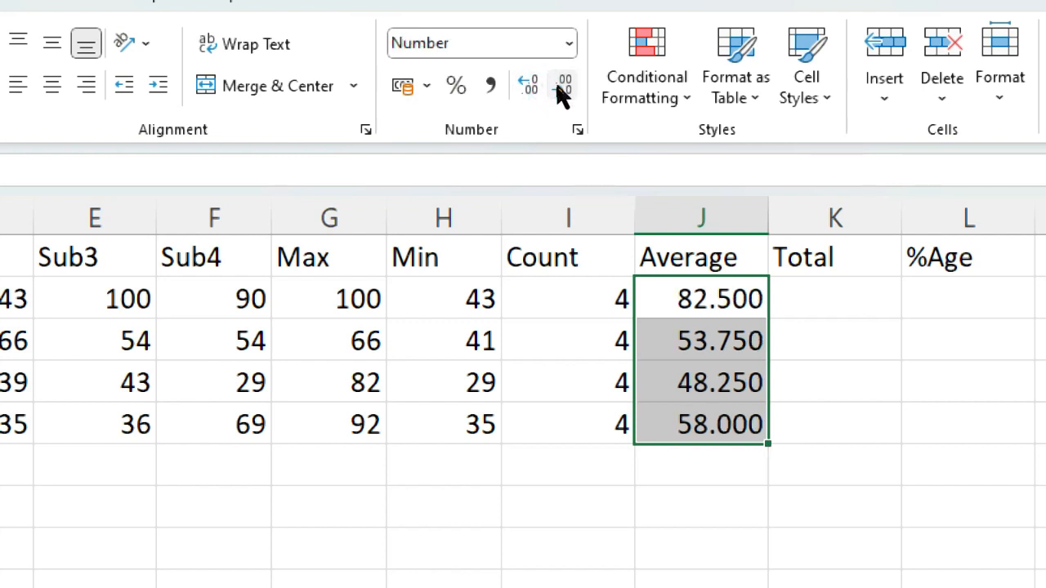
pyautogui.click(556, 84)
pyautogui.click(556, 84)
pyautogui.click(556, 83)
pyautogui.click(532, 86)
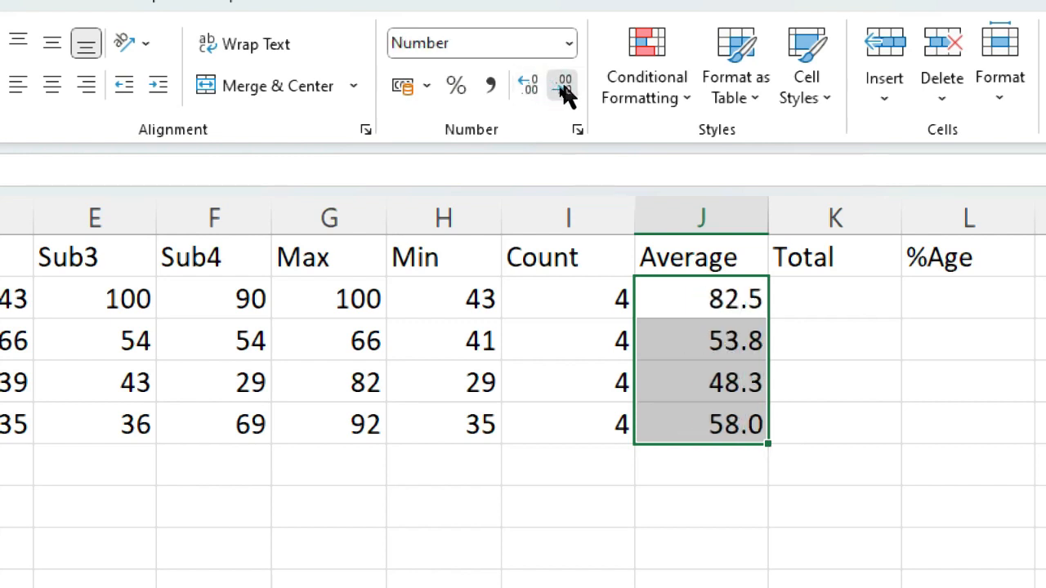
pyautogui.click(558, 85)
pyautogui.click(528, 89)
pyautogui.click(528, 89)
pyautogui.click(560, 87)
pyautogui.click(561, 87)
# Step: Total student A's marks in K2 by adding the four subject cells with =C2+D2+E2+F2
pyautogui.click(817, 297)
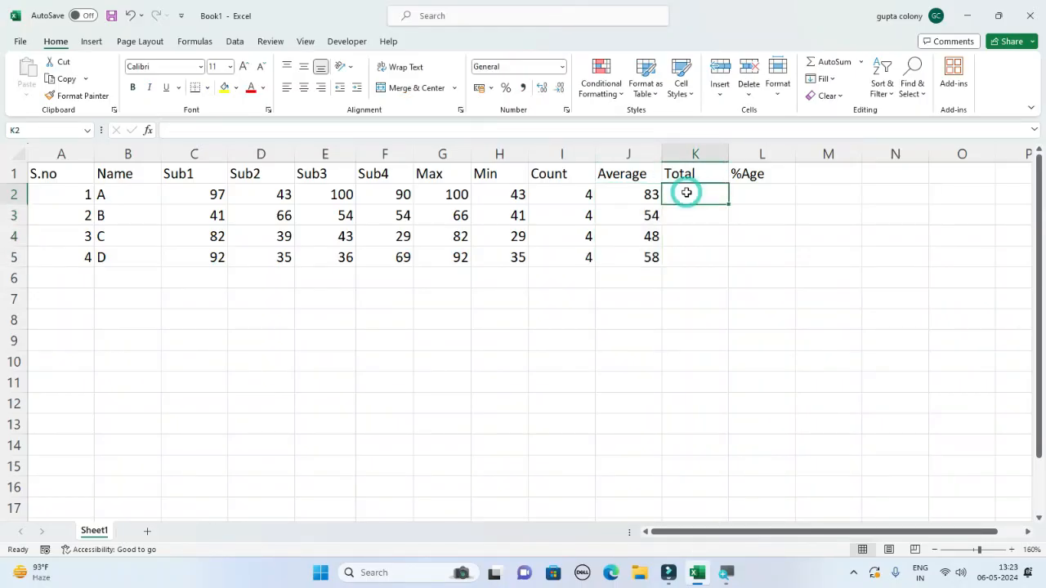
pyautogui.write('=')
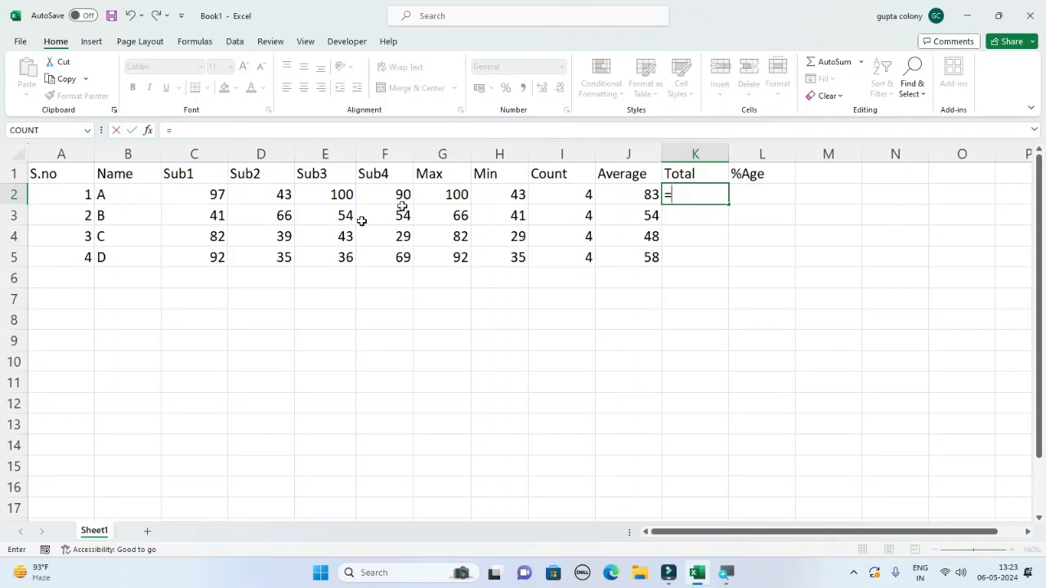
pyautogui.click(204, 194)
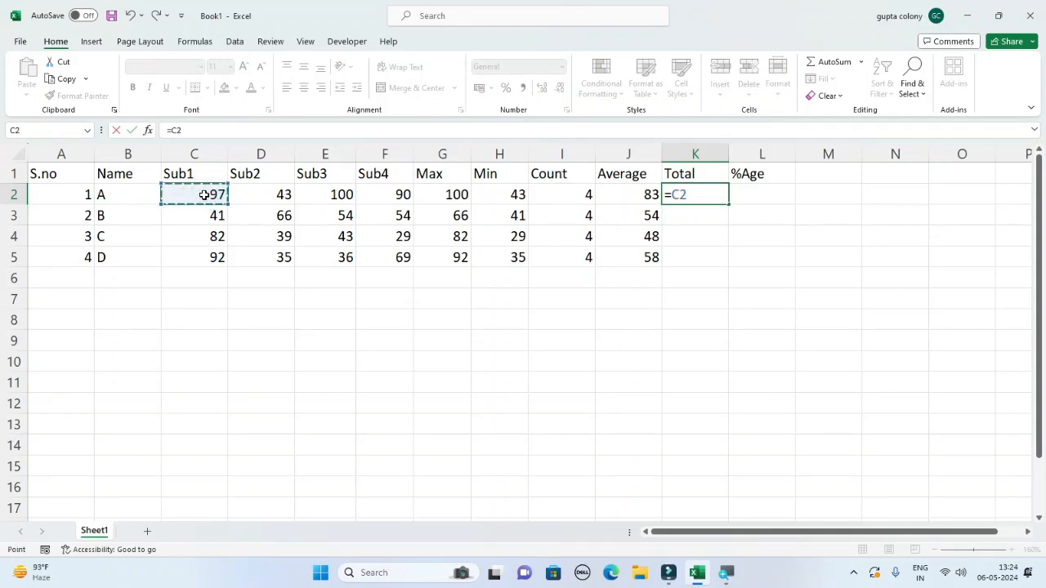
pyautogui.write('+')
pyautogui.click(279, 196)
pyautogui.write('+')
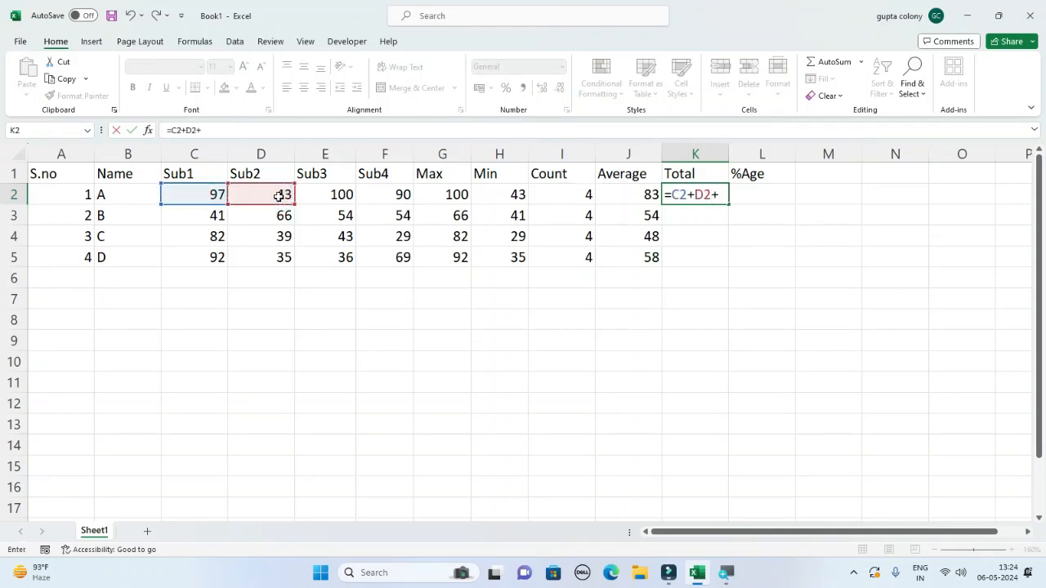
pyautogui.click(317, 202)
pyautogui.write('+')
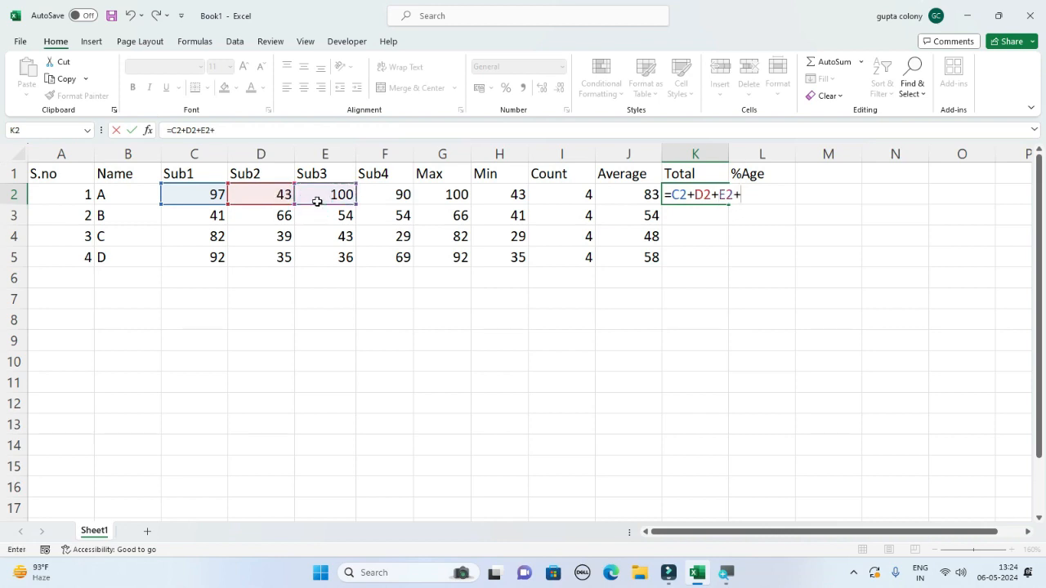
pyautogui.click(400, 202)
pyautogui.press('Return')
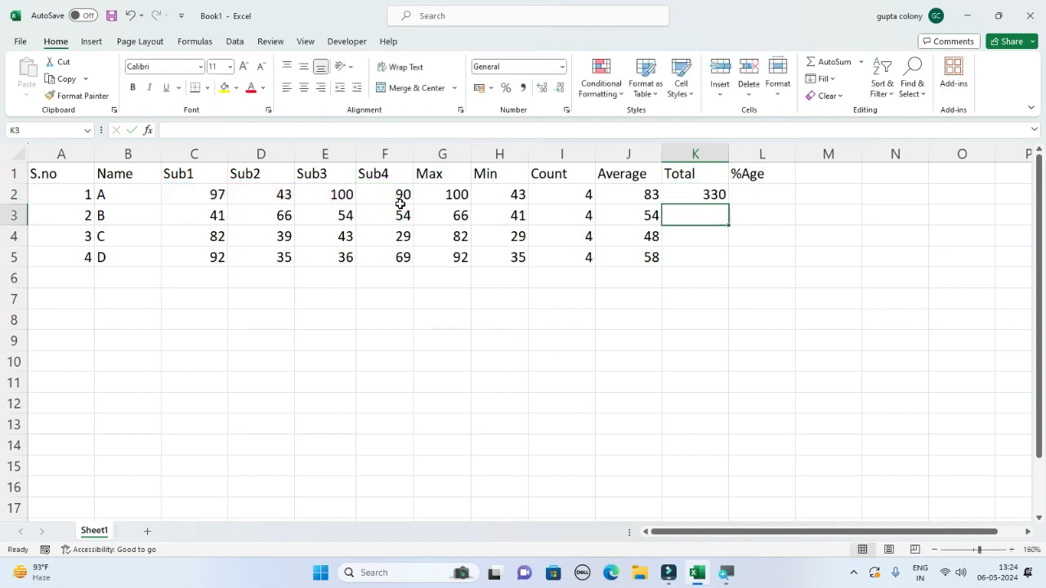
pyautogui.click(683, 199)
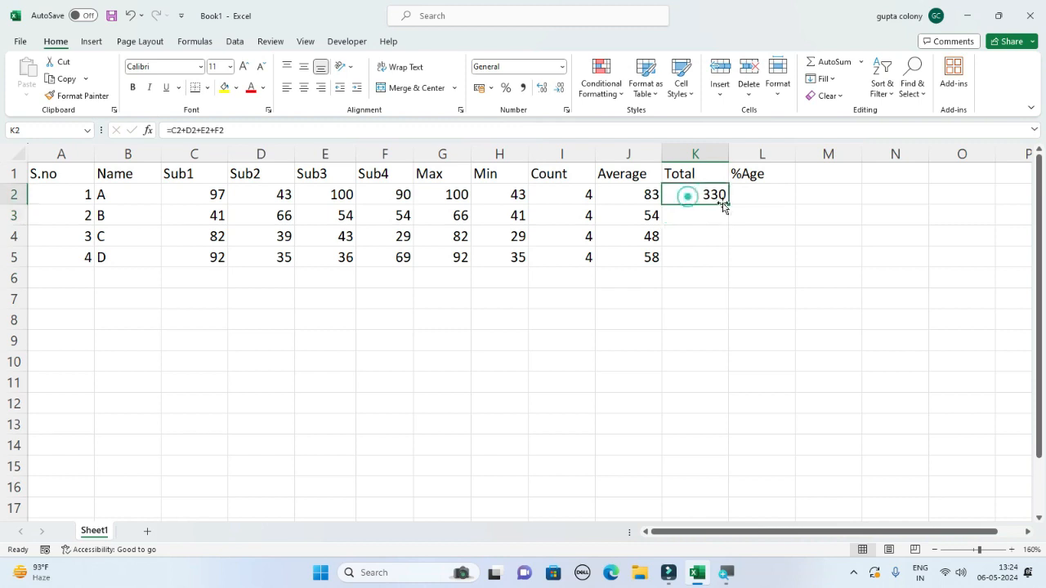
# Step: Total student B's marks in K3 with the SUM function, adding the cells individually as C3+D3+E3+F3
pyautogui.click(709, 214)
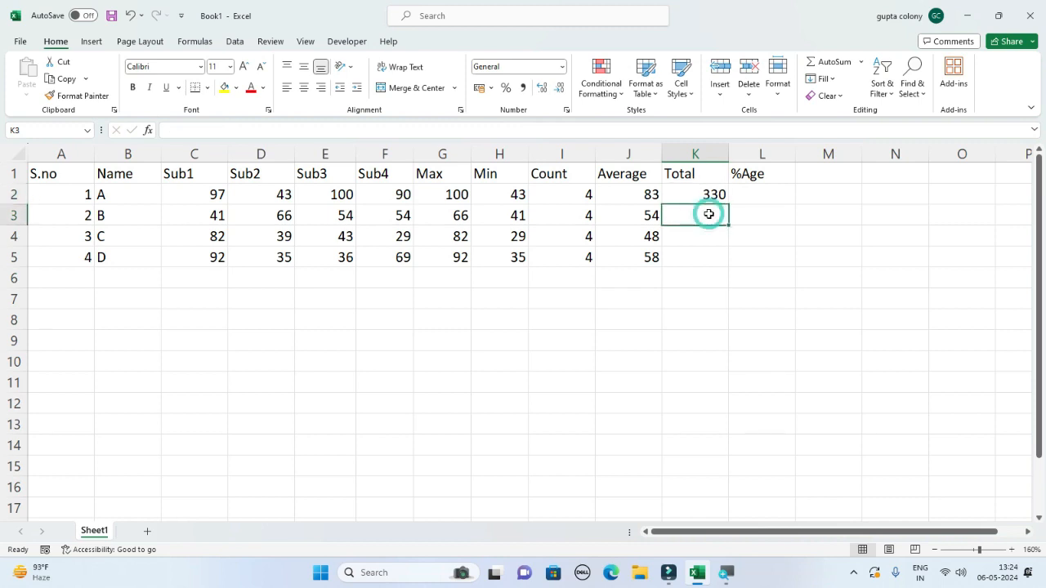
pyautogui.write('=SUM(')
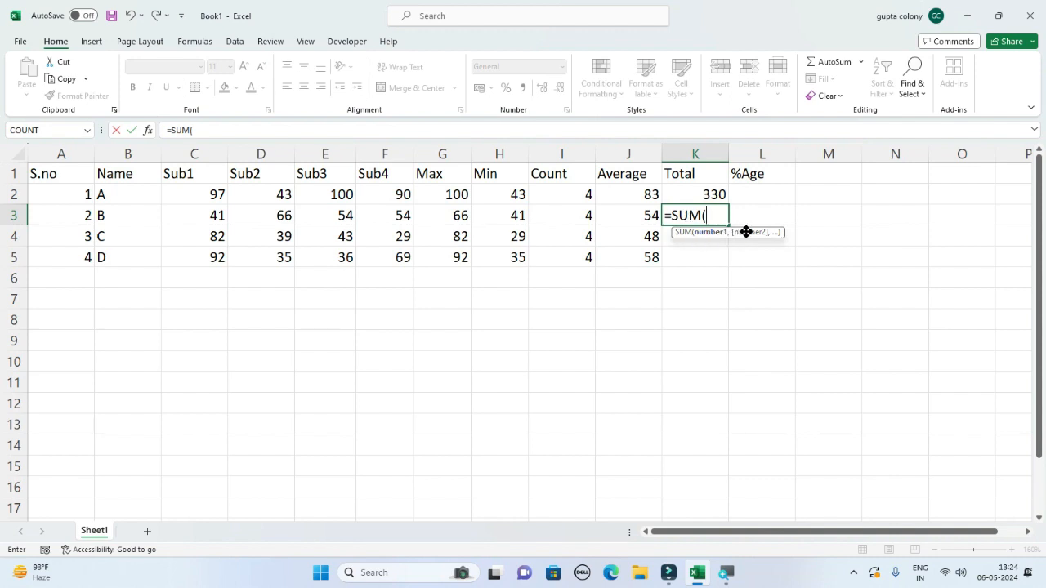
pyautogui.click(219, 215)
pyautogui.write('+')
pyautogui.click(257, 215)
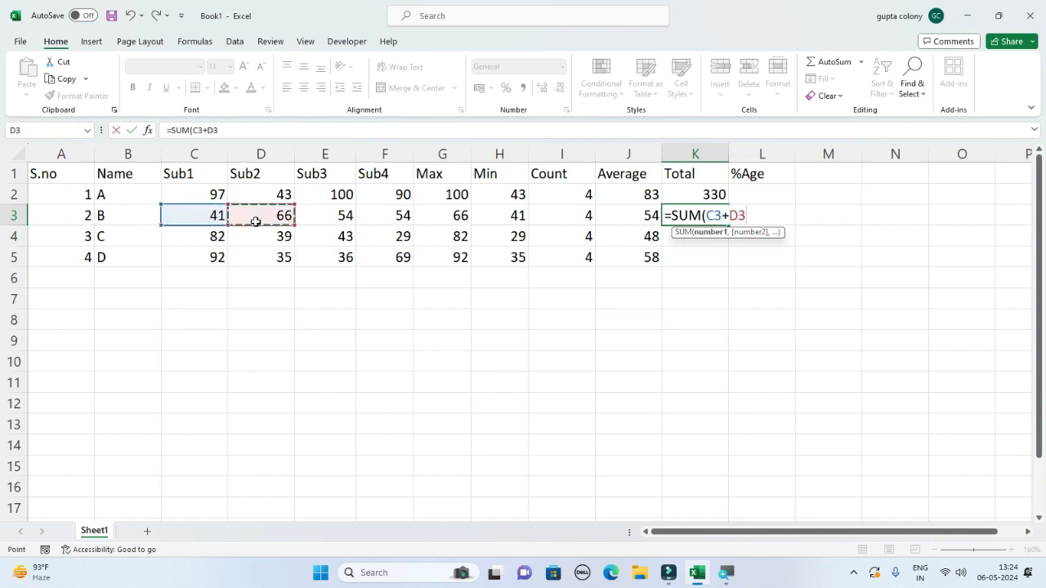
pyautogui.write('+')
pyautogui.click(339, 215)
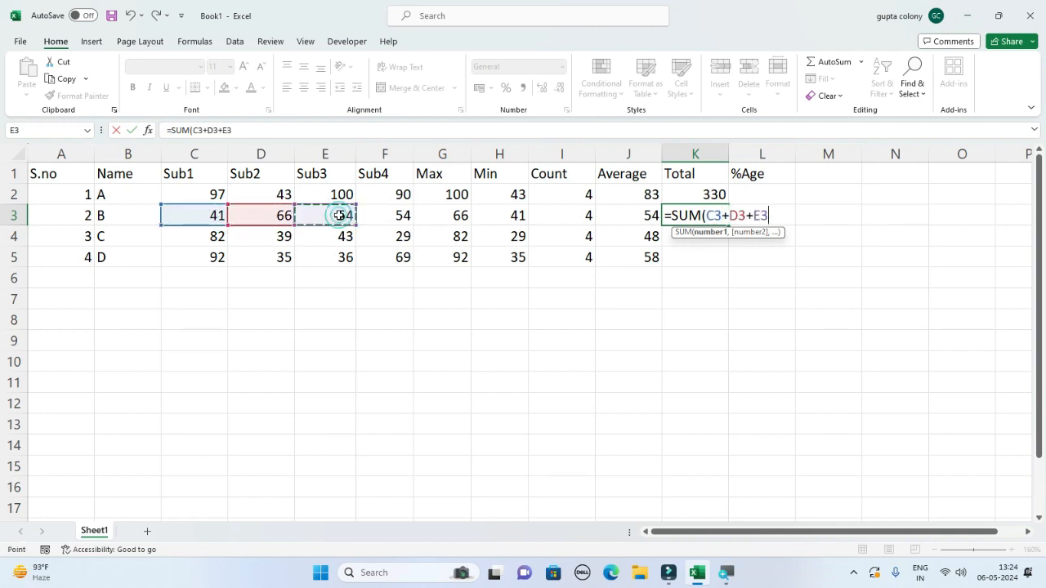
pyautogui.write('+')
pyautogui.click(388, 216)
pyautogui.press('Return')
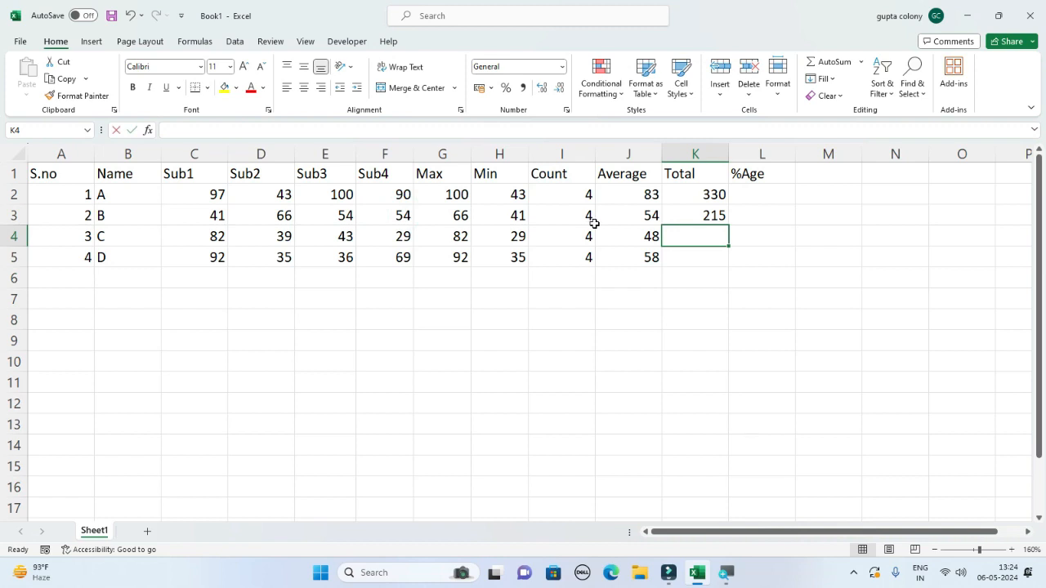
# Step: Total student C's marks in K4 using SUM over the range C4:F4
pyautogui.write('=sum')
pyautogui.press('Tab')
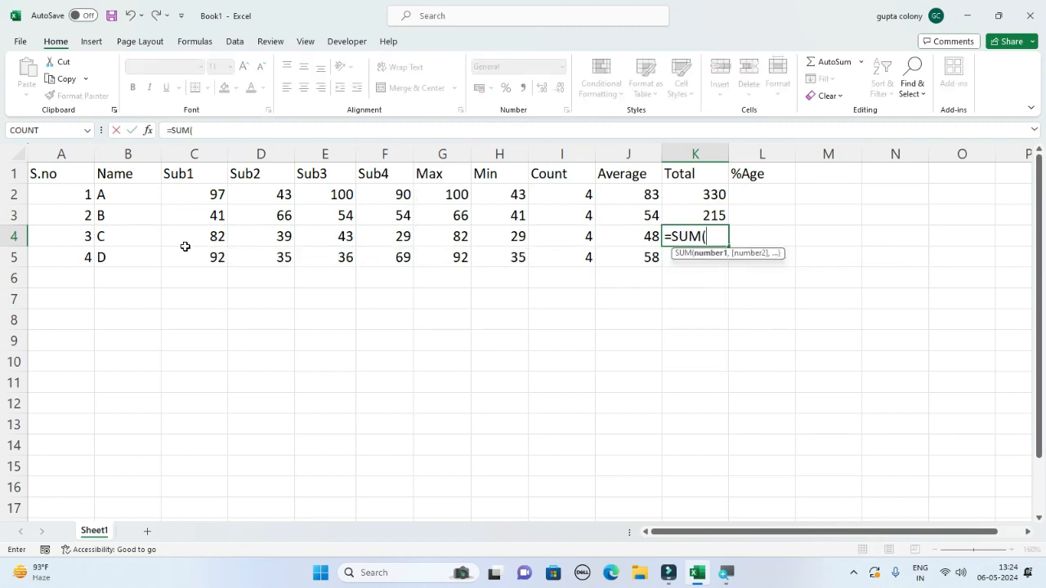
pyautogui.moveTo(185, 237); pyautogui.dragTo(371, 233)
pyautogui.press('Return')
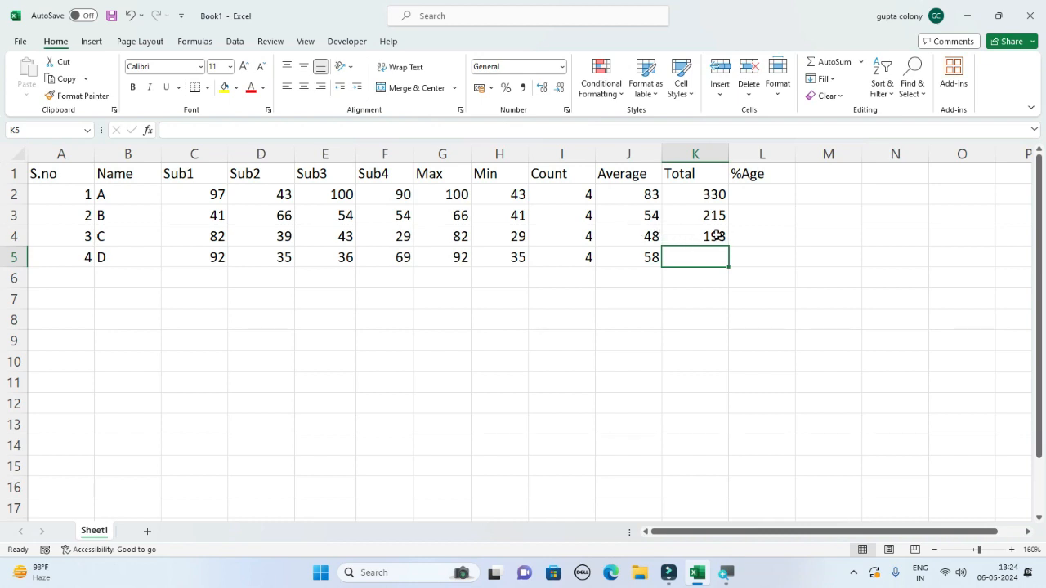
# Step: Total student D's marks in K5 with AutoSum, replacing the suggested range with C5:F5
pyautogui.hotkey('alt', '=')
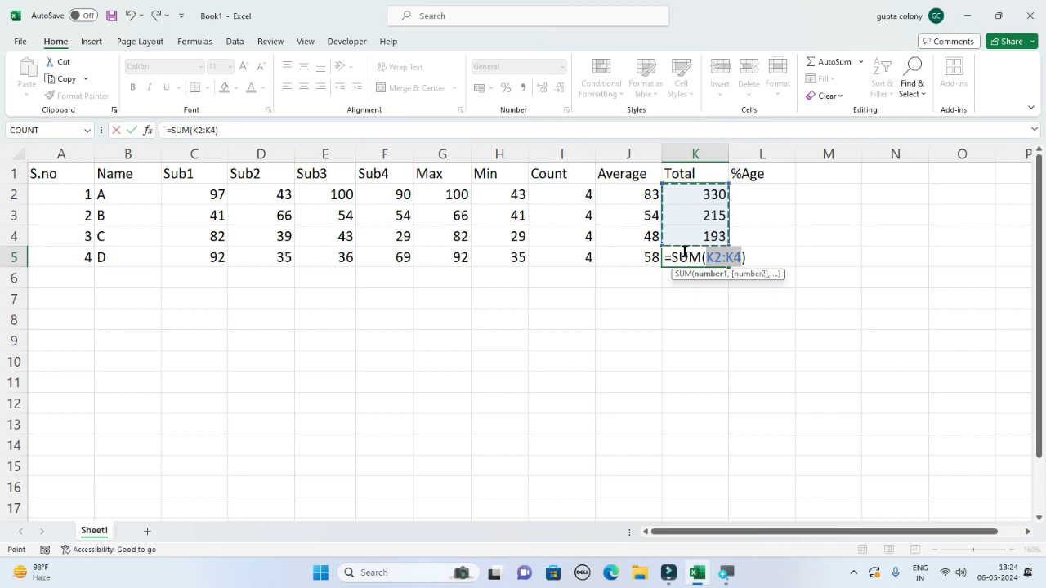
pyautogui.moveTo(208, 257); pyautogui.dragTo(374, 250)
pyautogui.press('Return')
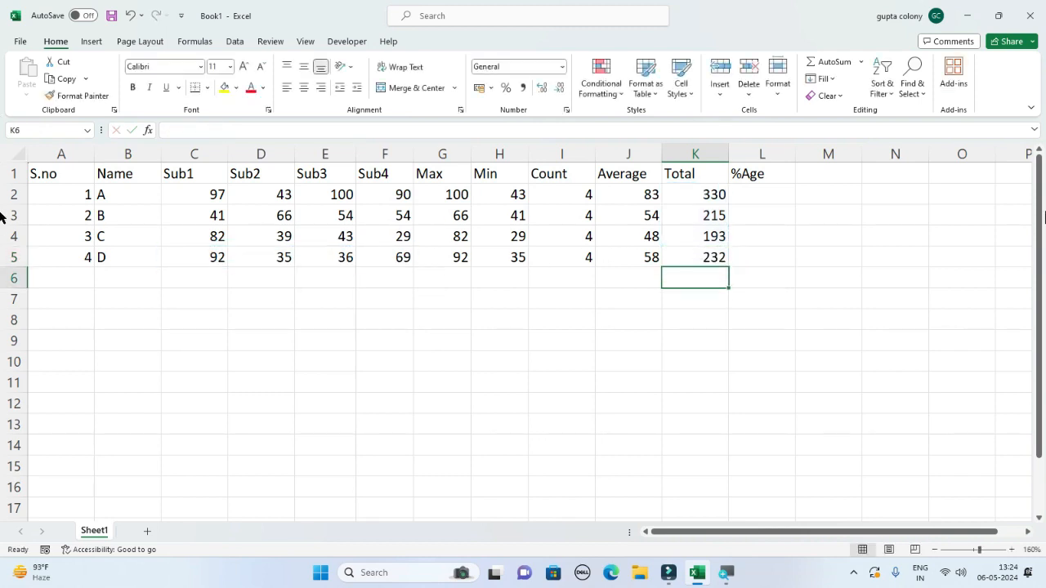
pyautogui.click(744, 189)
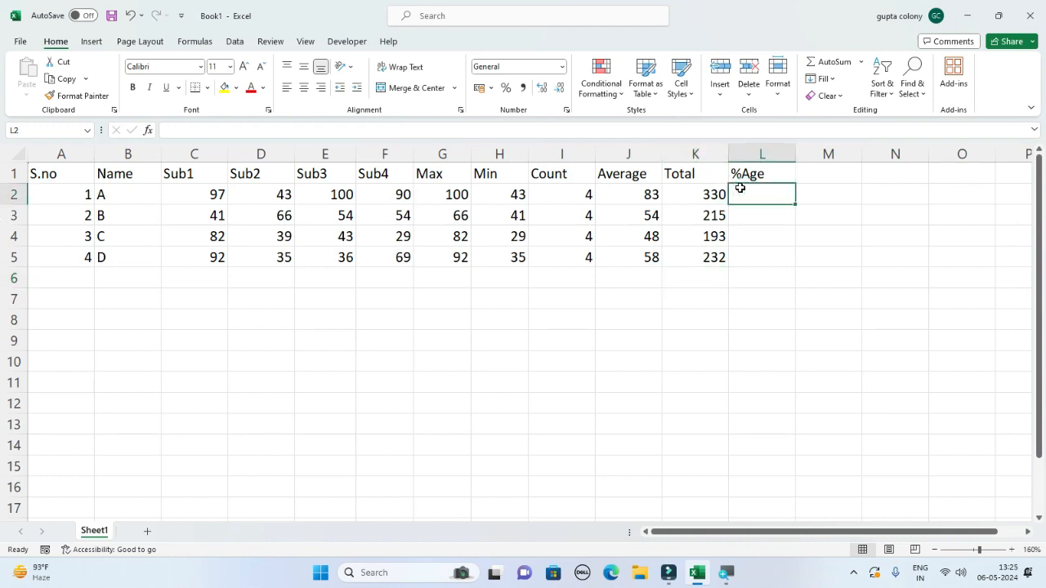
pyautogui.write('=')
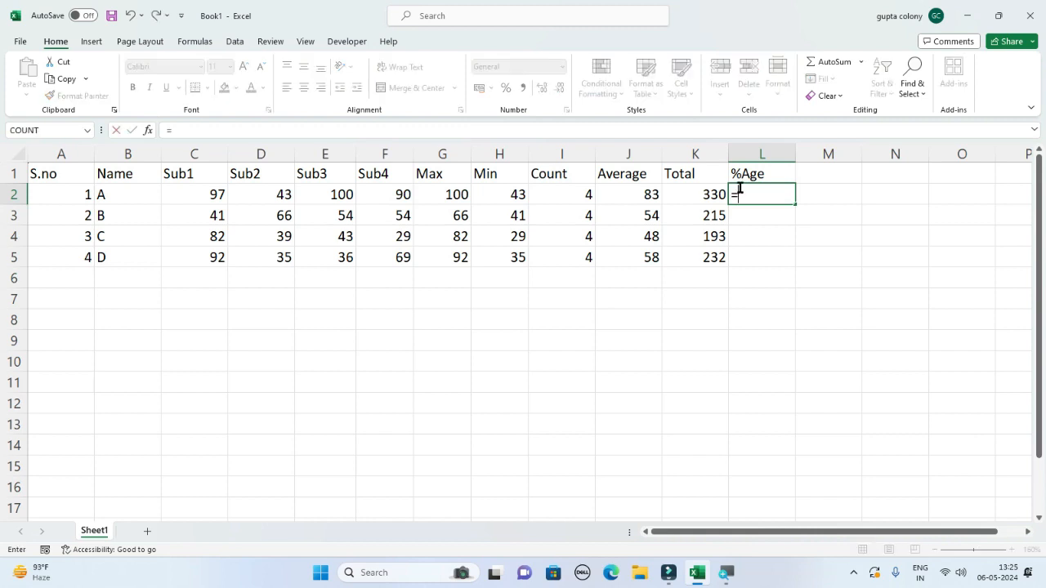
pyautogui.write('aver')
pyautogui.press('Escape')
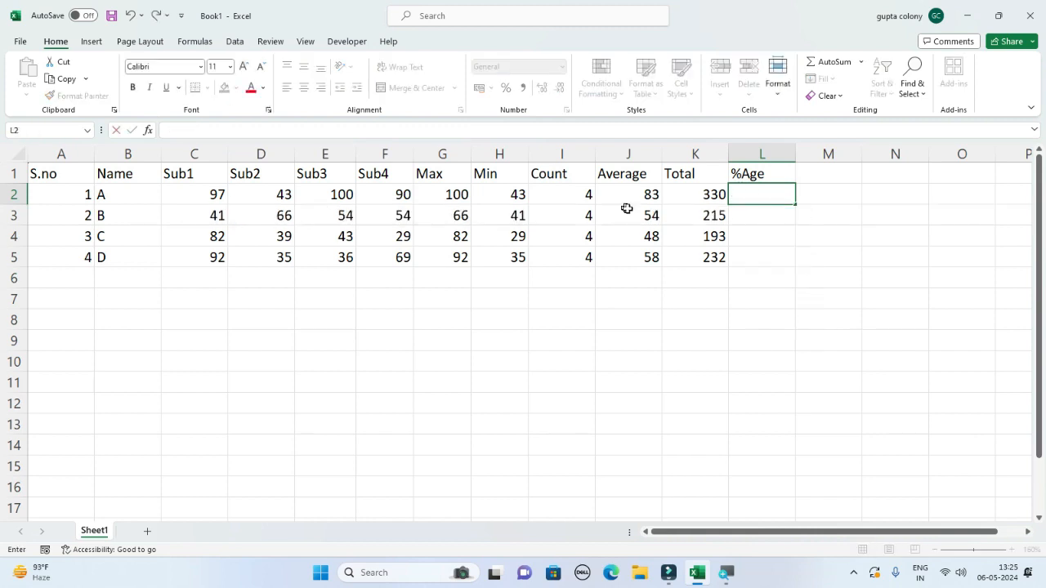
pyautogui.click(772, 219)
pyautogui.click(762, 197)
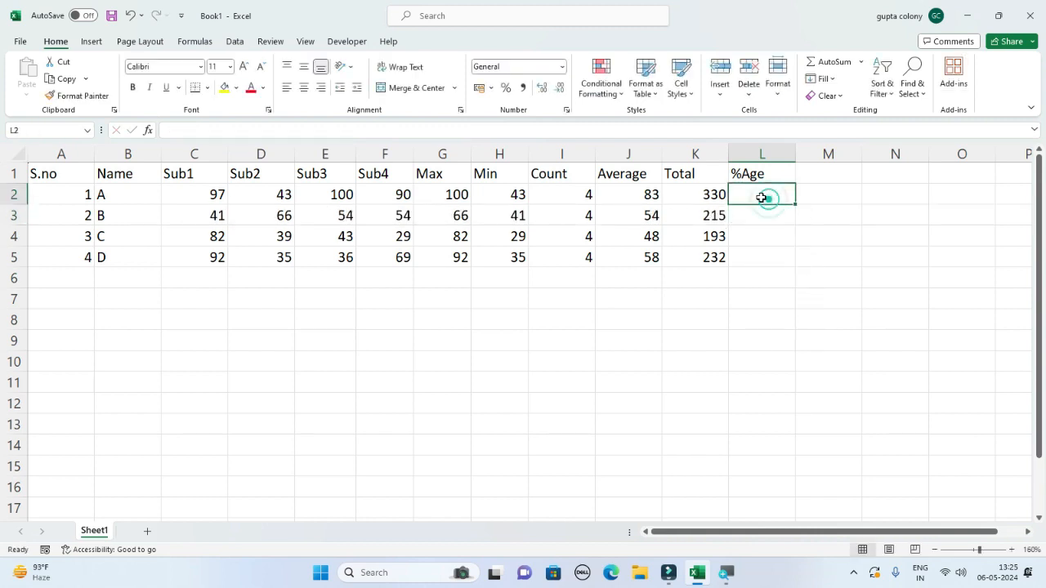
pyautogui.write('=')
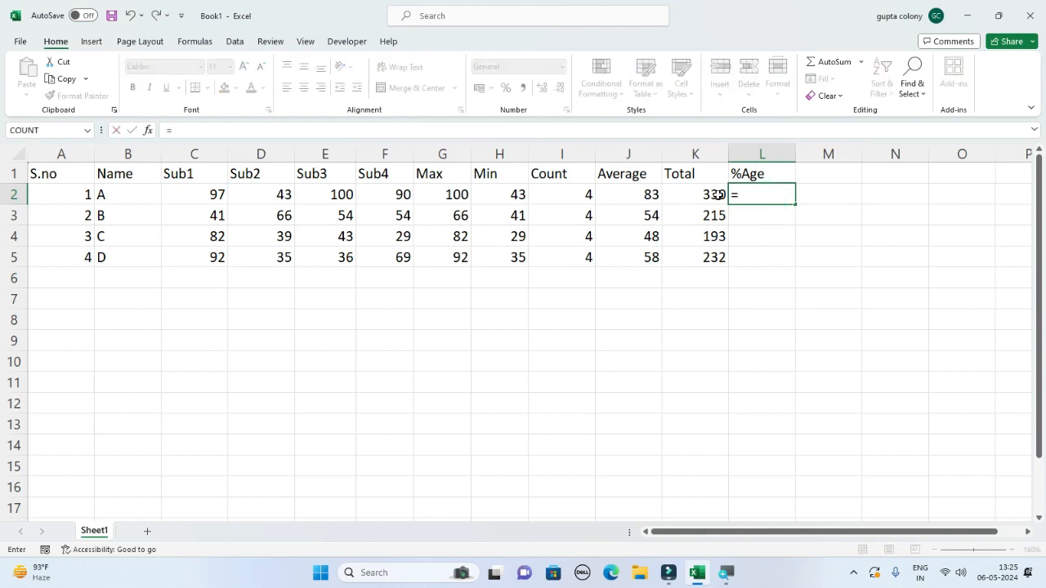
pyautogui.click(712, 195)
pyautogui.write('/400')
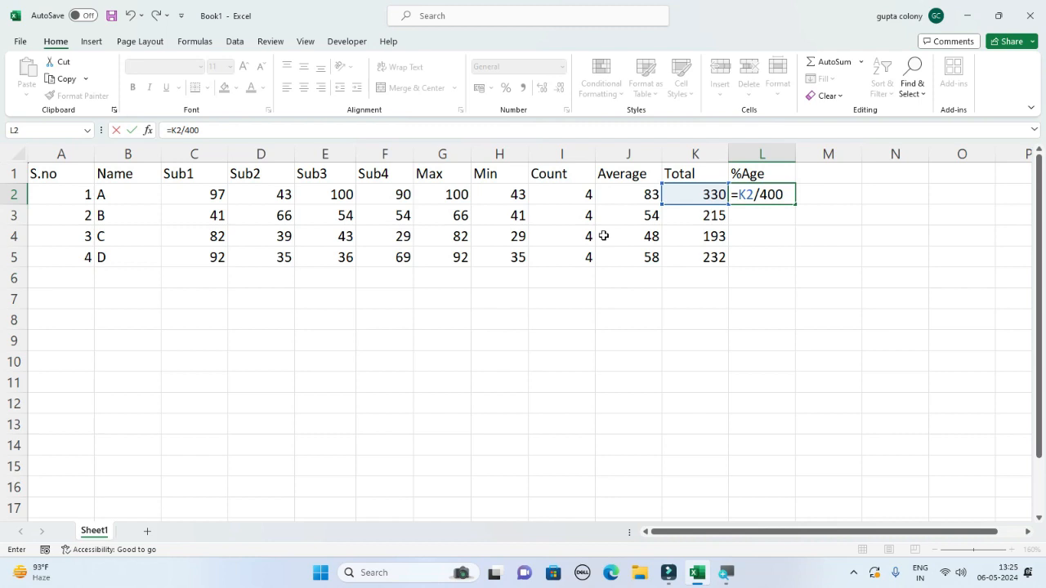
pyautogui.press('Escape')
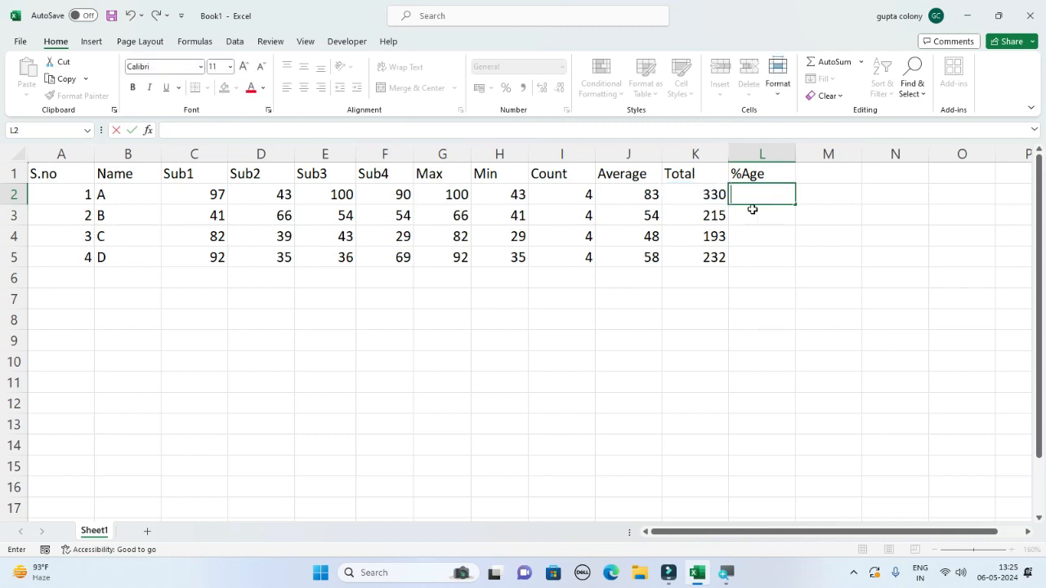
# Step: Calculate each student's percentage by entering =K2/400*100 in L2 and filling the formula down to L5
pyautogui.write('=')
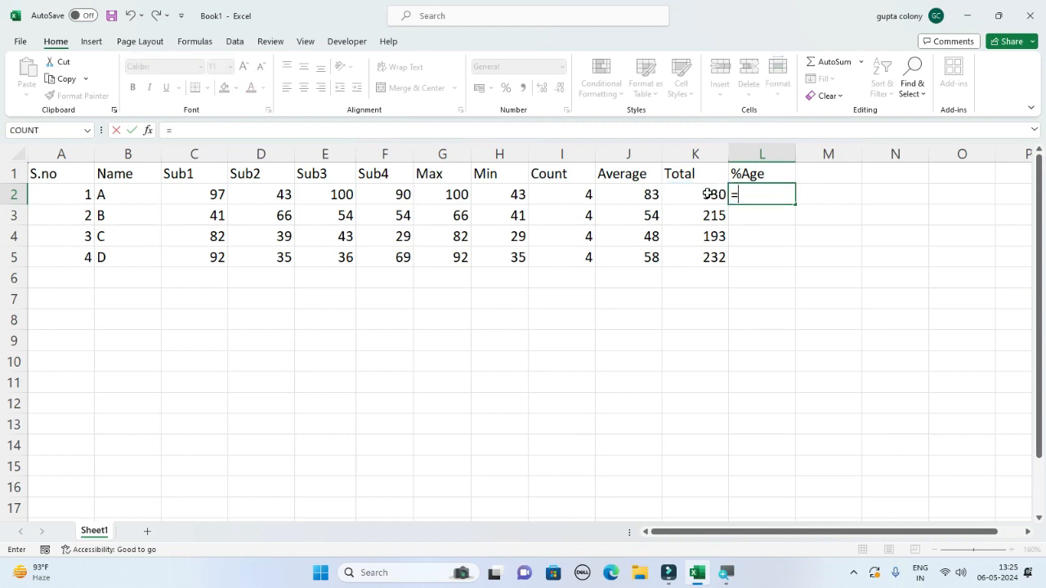
pyautogui.click(708, 194)
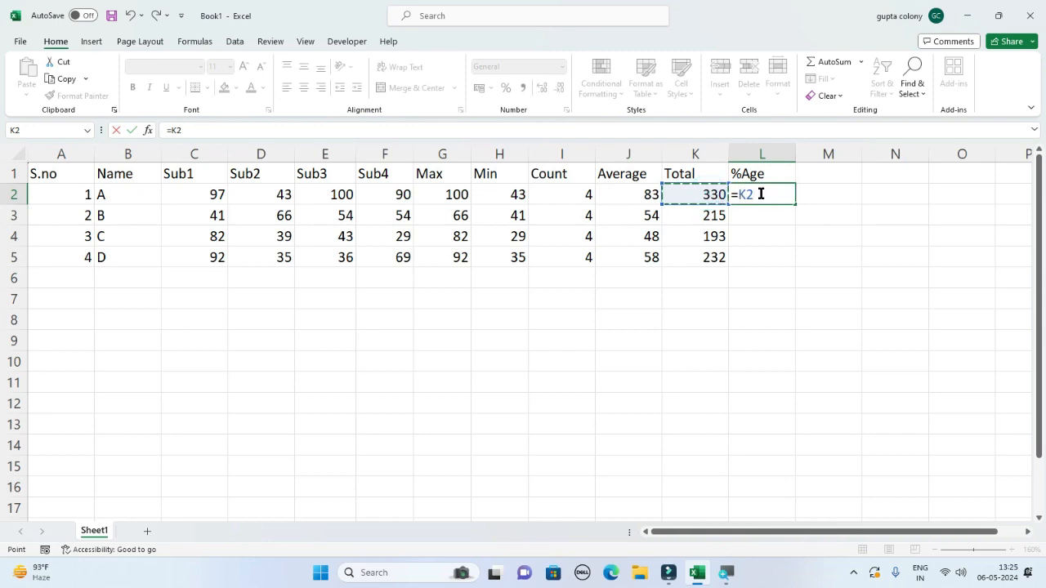
pyautogui.write('/')
pyautogui.press('Left')
pyautogui.press('BackSpace')
pyautogui.press('BackSpace')
pyautogui.write('400*100')
pyautogui.press('Return')
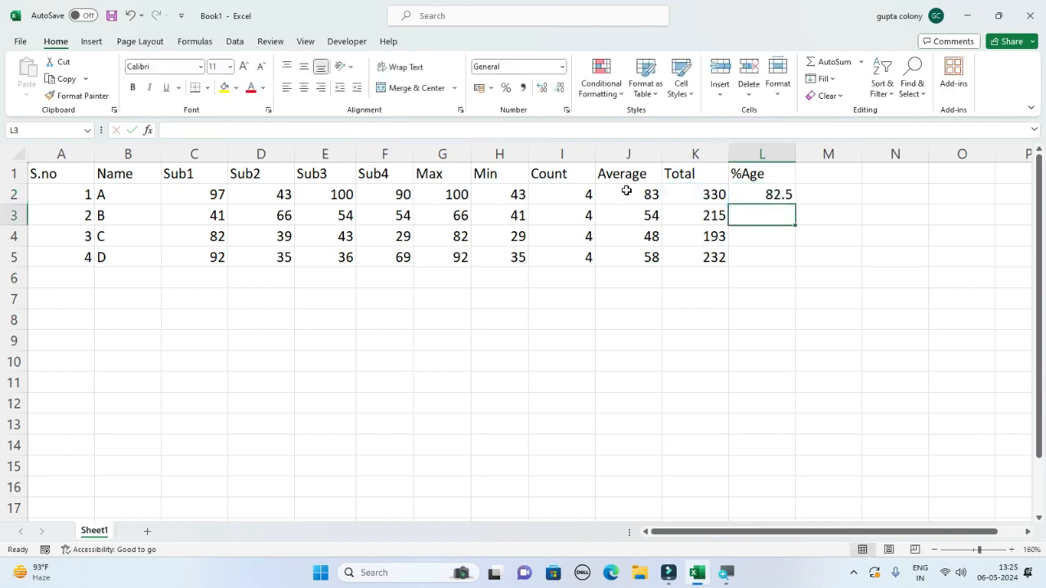
pyautogui.click(771, 199)
pyautogui.doubleClick(794, 205)
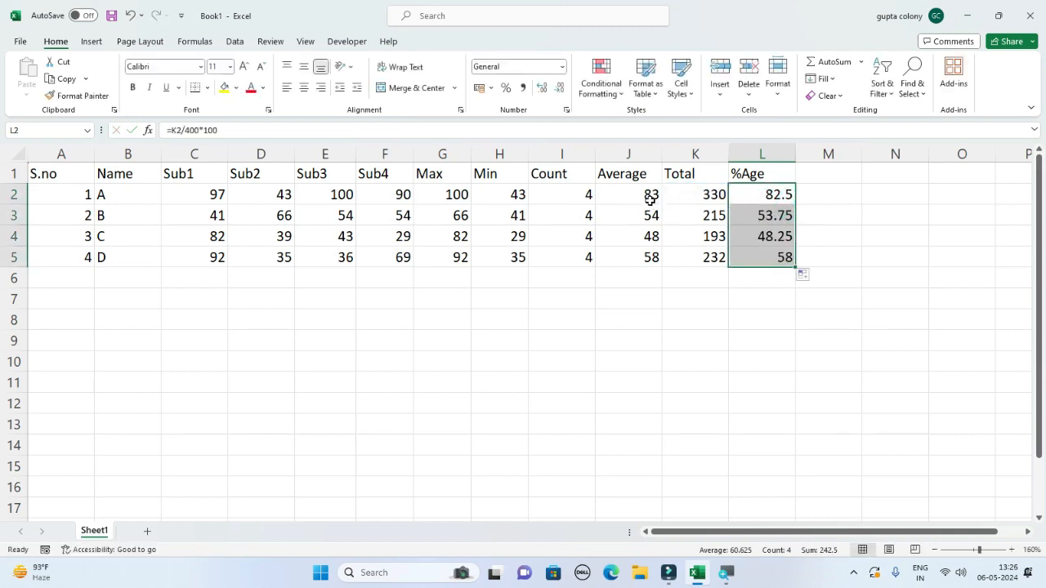
# Step: Reduce the %Age values in L2:L5 to no decimal places, like the Average column
pyautogui.moveTo(650, 200); pyautogui.dragTo(651, 233)
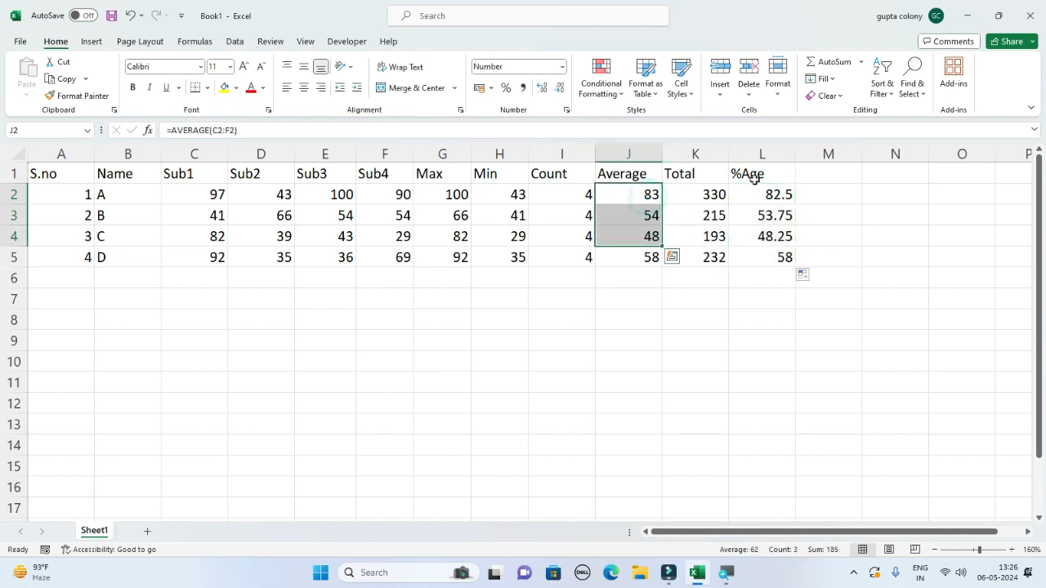
pyautogui.moveTo(756, 192); pyautogui.dragTo(752, 258)
pyautogui.click(560, 87)
pyautogui.click(559, 88)
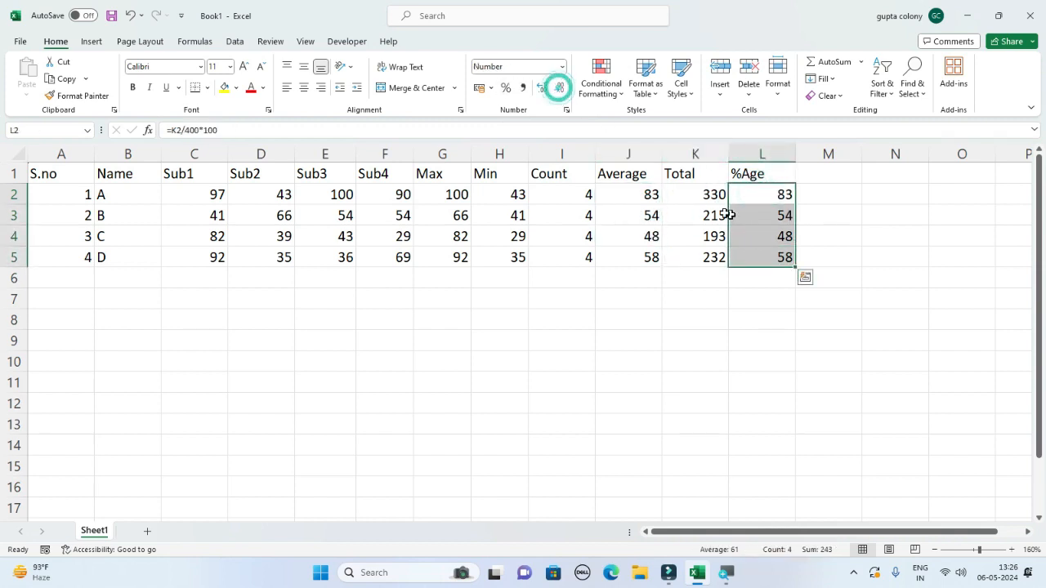
# Step: Compare the Average and %Age columns and examine the formula behind the percentage in L2
pyautogui.moveTo(646, 188); pyautogui.dragTo(766, 256)
pyautogui.click(613, 196)
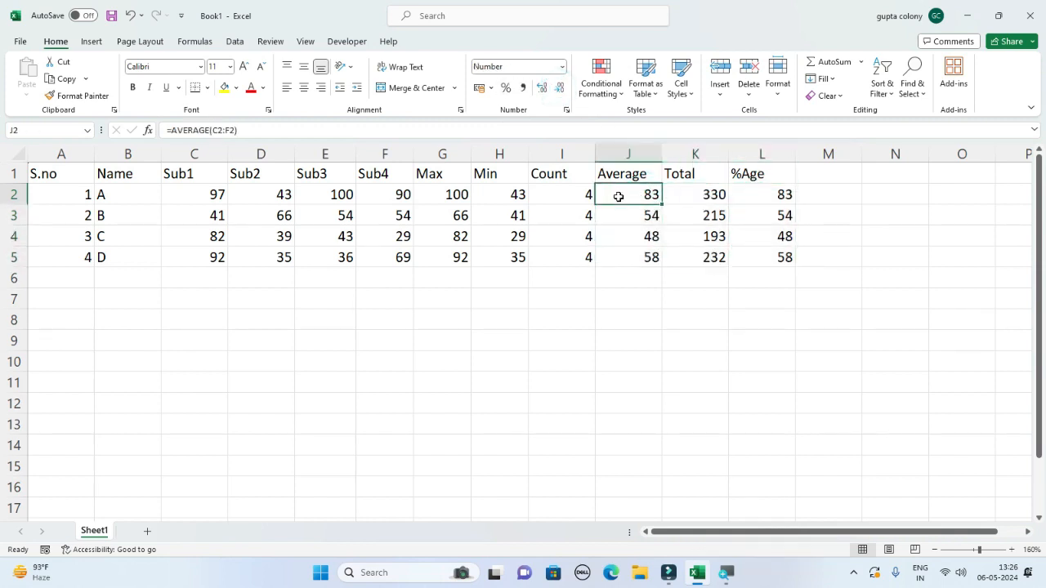
pyautogui.moveTo(756, 194); pyautogui.dragTo(763, 260)
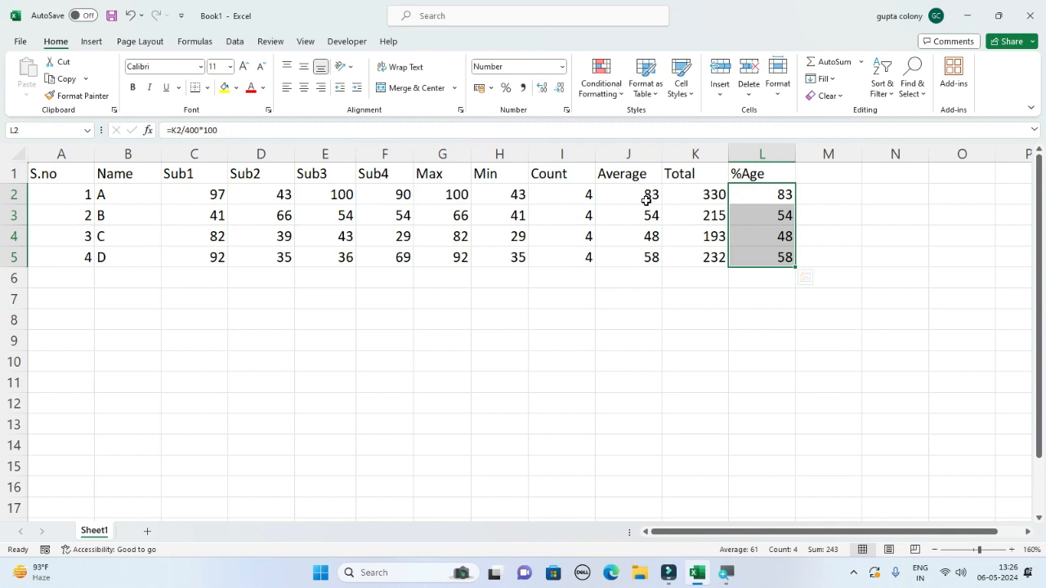
pyautogui.moveTo(754, 189); pyautogui.dragTo(744, 258)
pyautogui.click(335, 196)
pyautogui.doubleClick(775, 197)
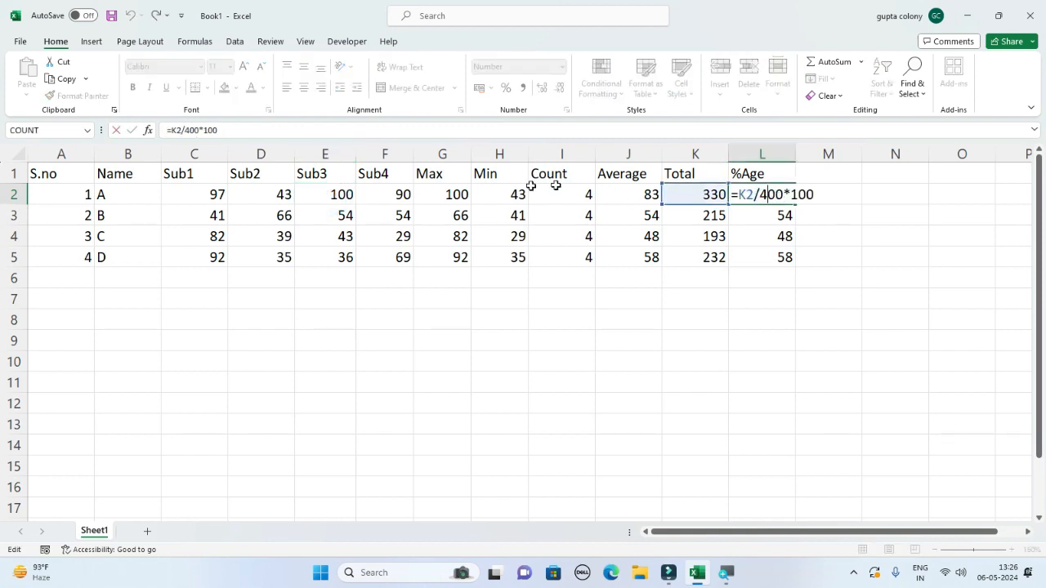
# Step: Change student A's Sub3 mark in E2 to 120
pyautogui.click(330, 195)
pyautogui.write('120')
pyautogui.press('Return')
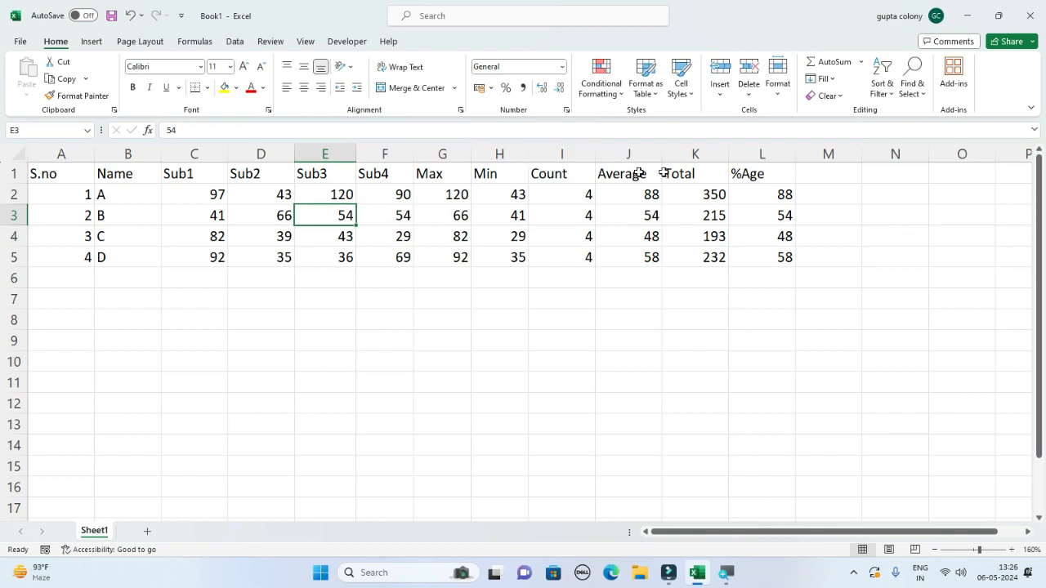
# Step: Change student A's percentage formula in L2 to =K2/450*100
pyautogui.moveTo(336, 194); pyautogui.dragTo(326, 270)
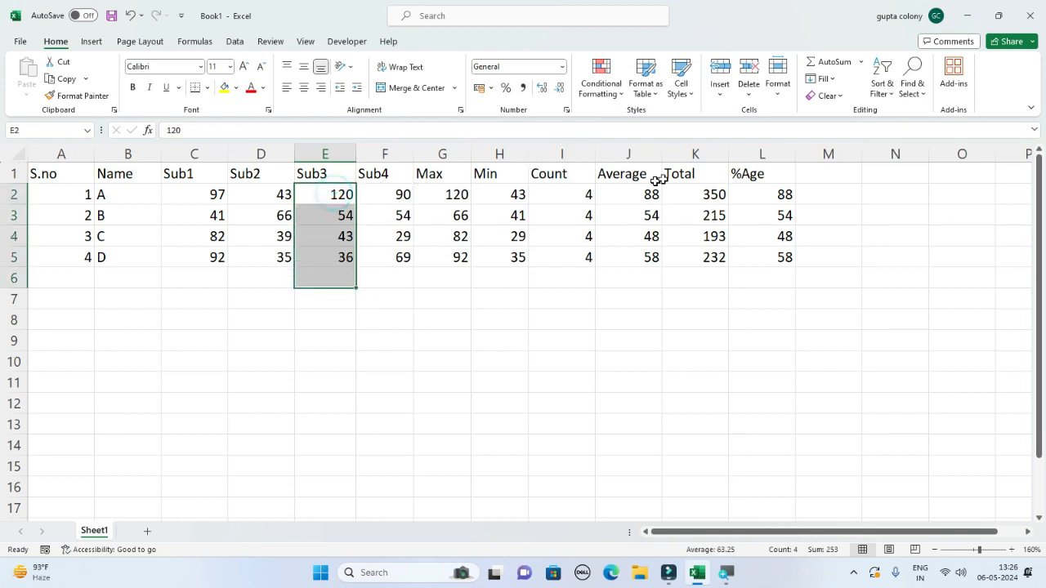
pyautogui.click(775, 199)
pyautogui.doubleClick(775, 196)
pyautogui.press('BackSpace')
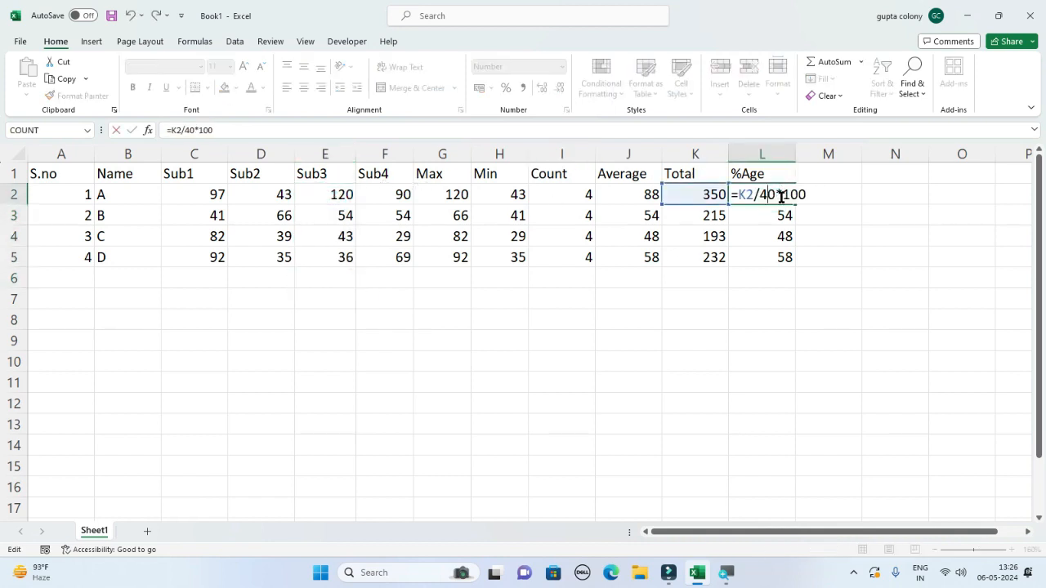
pyautogui.write('5')
pyautogui.press('Return')
pyautogui.click(775, 194)
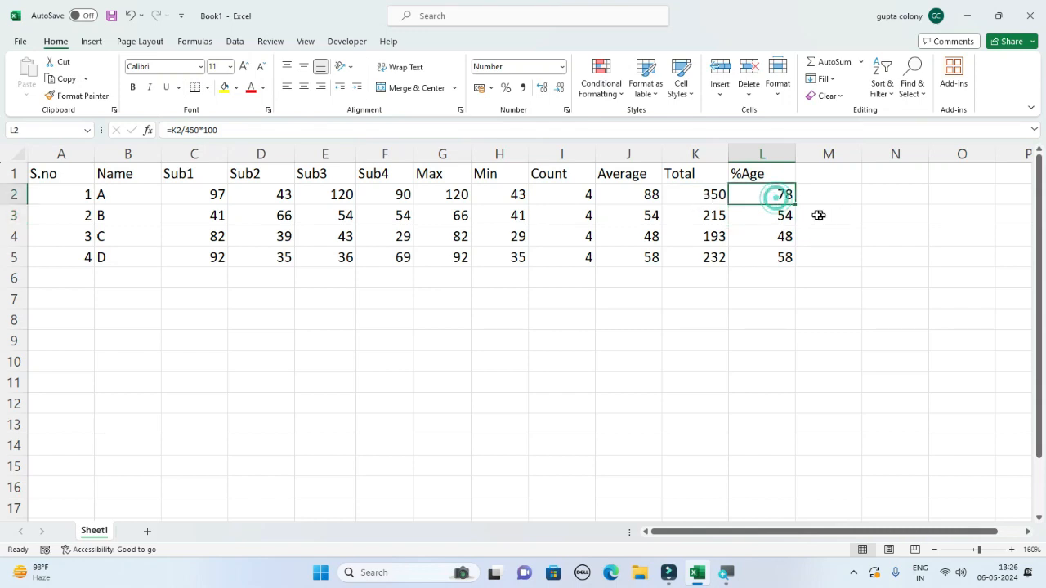
# Step: Fill the updated percentage formula from L2 down to L5 and compare the results with the Average column
pyautogui.click(799, 211)
pyautogui.click(791, 199)
pyautogui.moveTo(797, 208); pyautogui.dragTo(793, 263)
pyautogui.moveTo(645, 199); pyautogui.dragTo(646, 259)
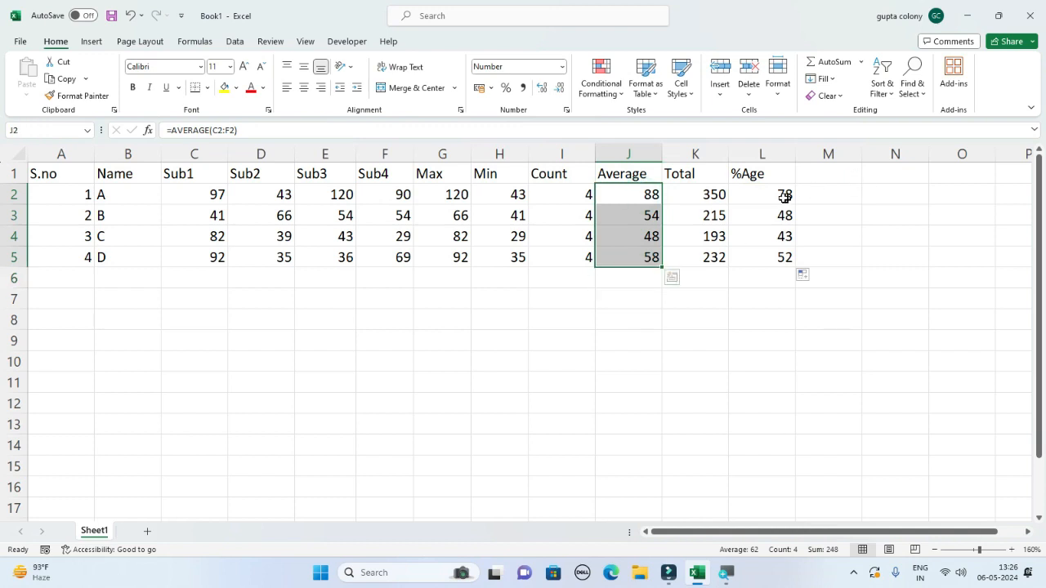
pyautogui.moveTo(785, 196); pyautogui.dragTo(769, 247)
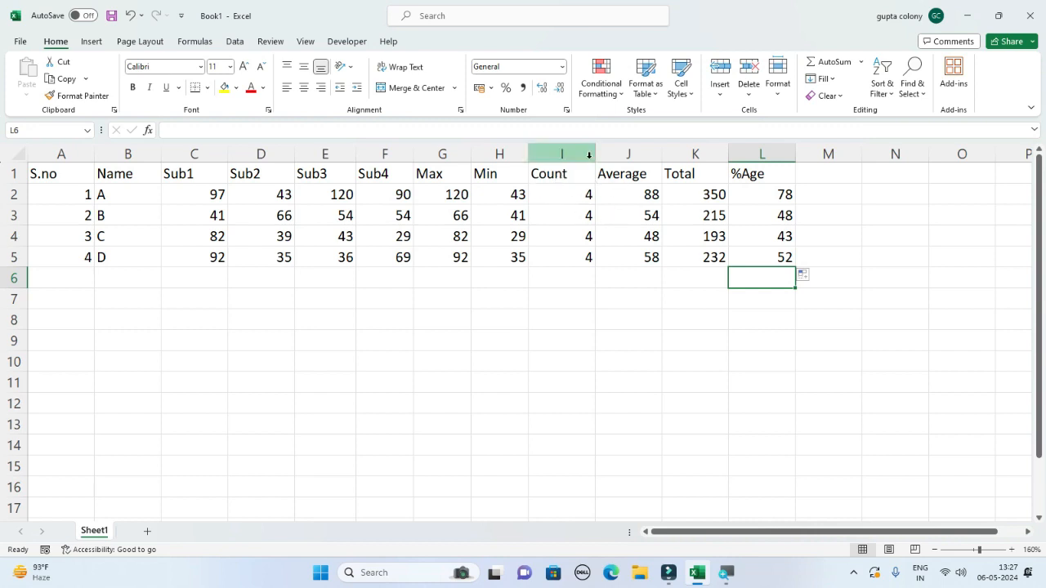
# Step: Enter Hello World in B7 and widen column B until the text fits inside the cell
pyautogui.click(125, 297)
pyautogui.write('Hello World')
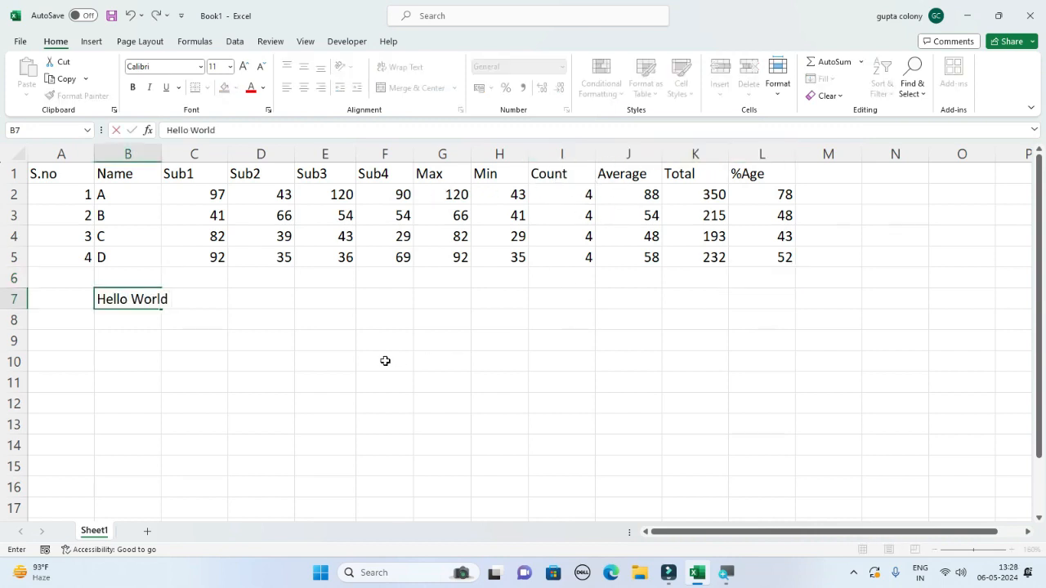
pyautogui.click(219, 404)
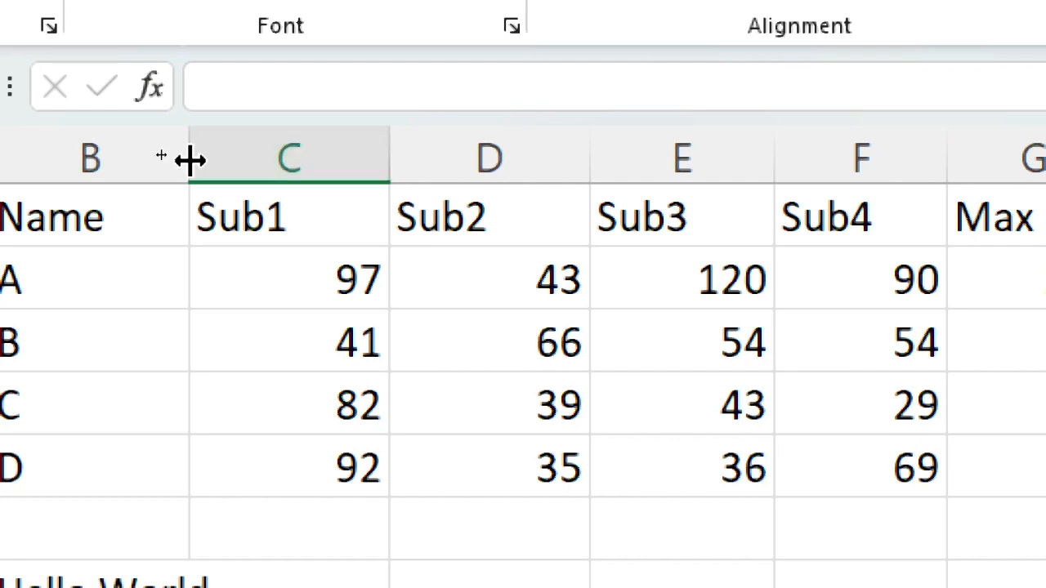
pyautogui.moveTo(187, 162); pyautogui.dragTo(250, 152)
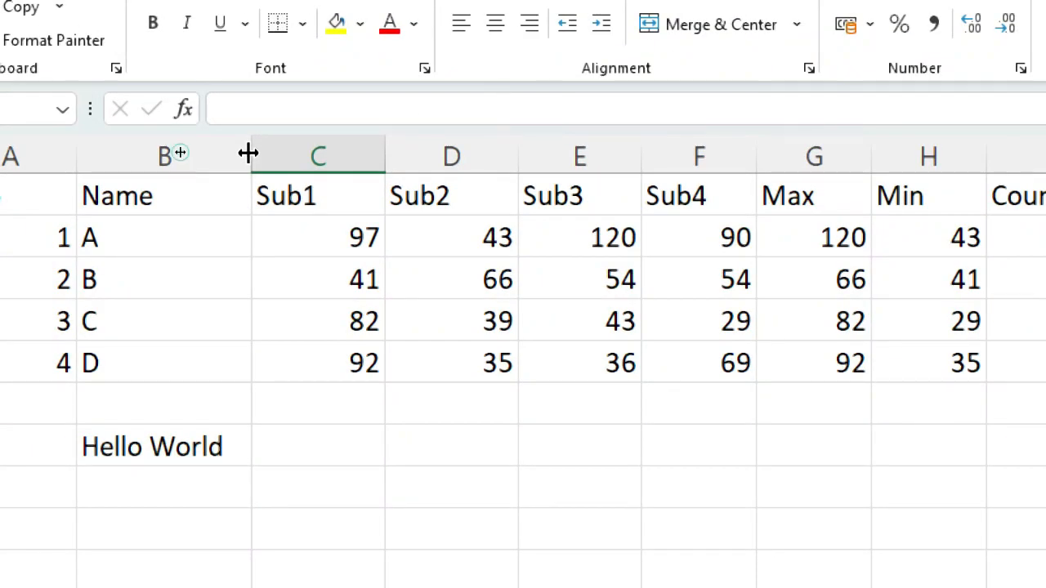
# Step: AutoFit the widths of columns D, E and F to their contents one by one
pyautogui.doubleClick(515, 147)
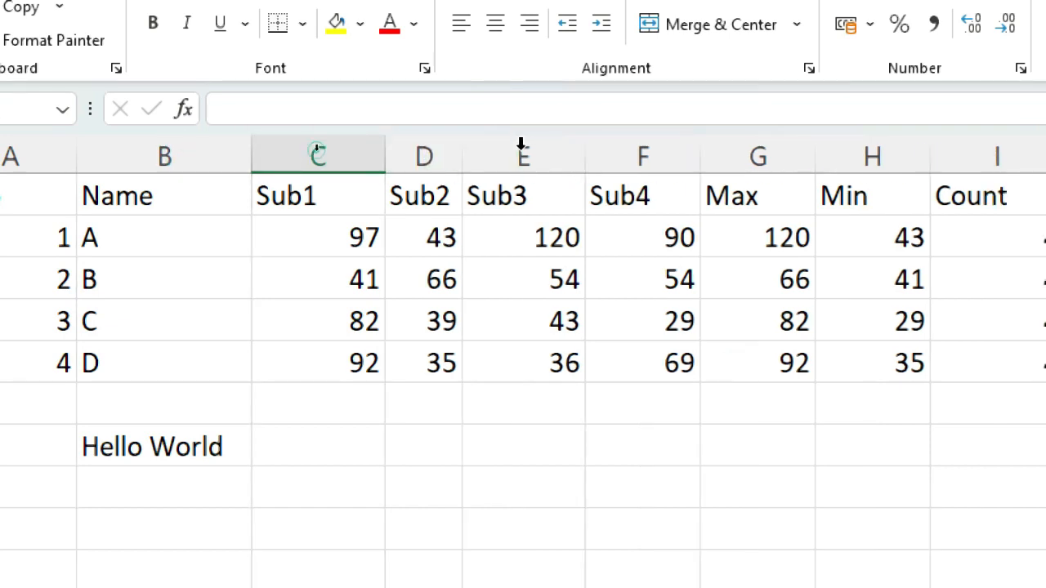
pyautogui.doubleClick(585, 161)
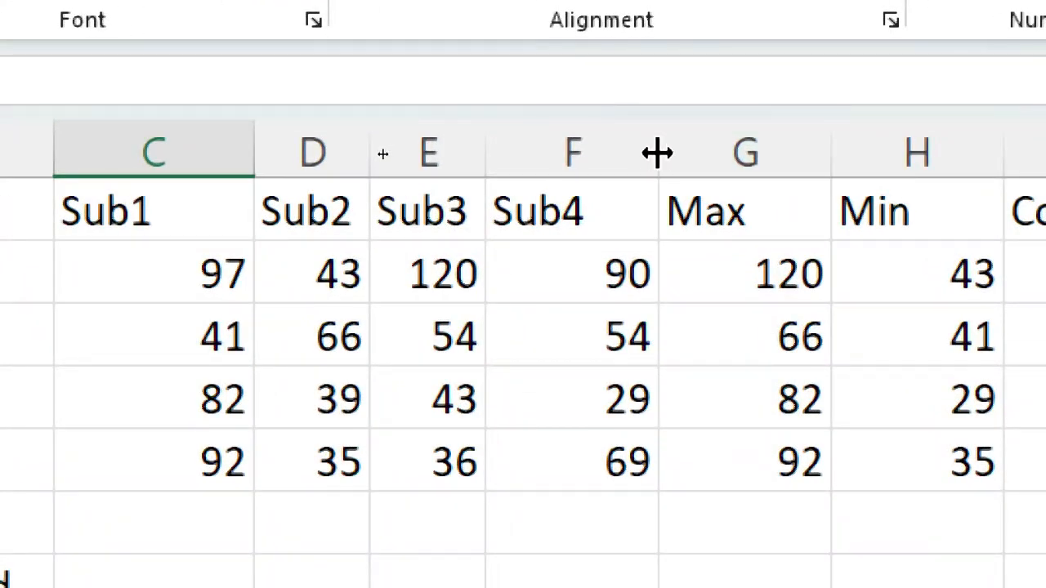
pyautogui.doubleClick(659, 156)
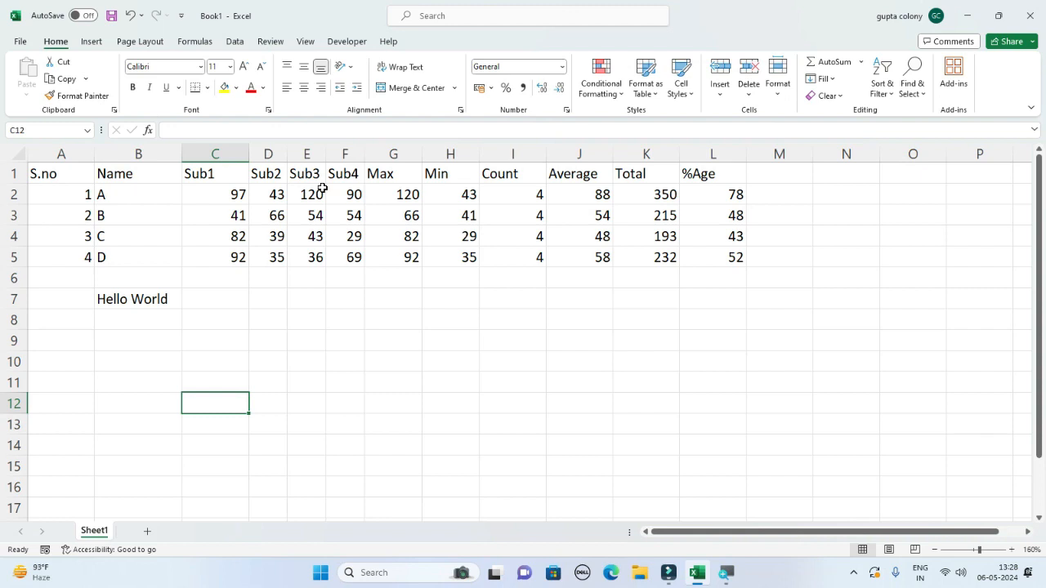
# Step: AutoFit the column widths of the whole sheet, including the Hello World column
pyautogui.hotkey('ctrl', 'a')
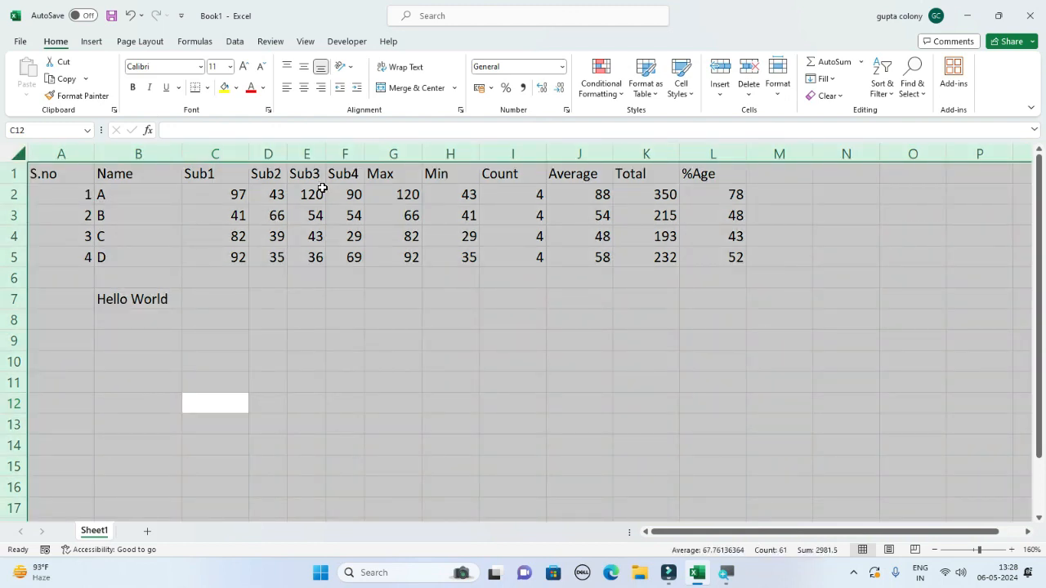
pyautogui.hotkey('alt', 'h')
pyautogui.press('o')
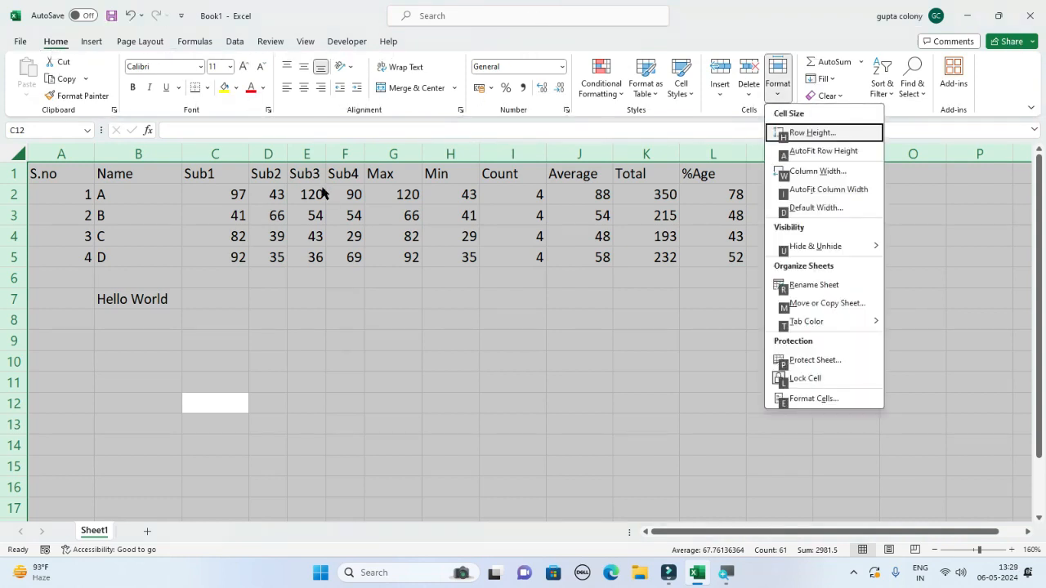
pyautogui.press('i')
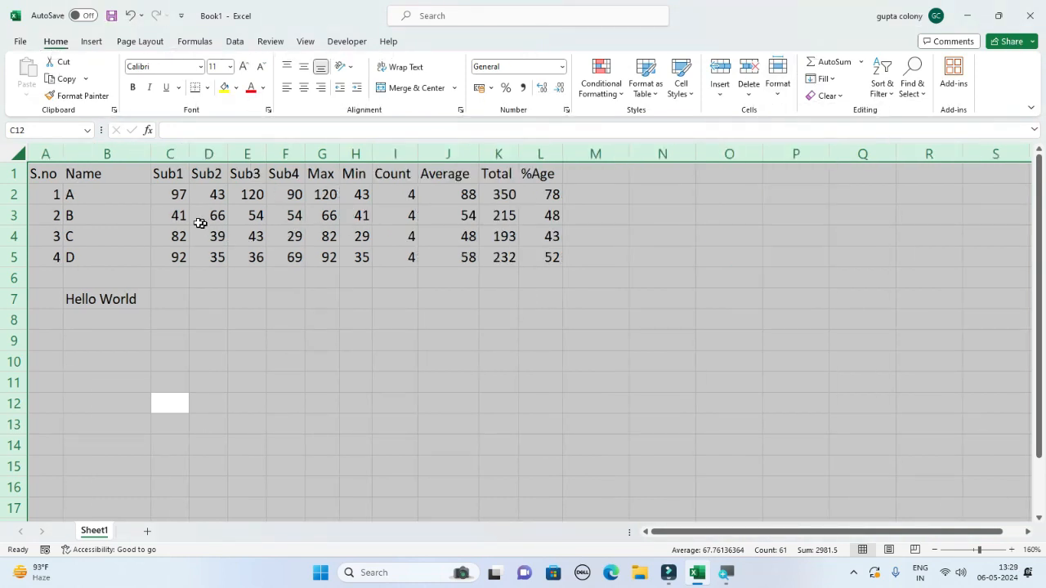
pyautogui.click(143, 210)
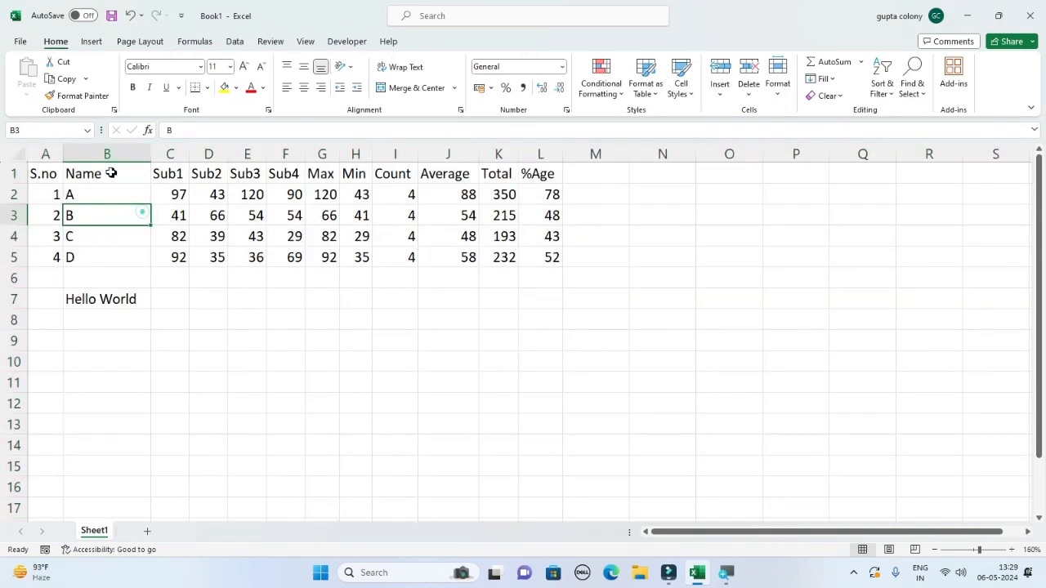
# Step: Widen columns A to L together so that they share one equal, larger width
pyautogui.moveTo(45, 154); pyautogui.dragTo(553, 137)
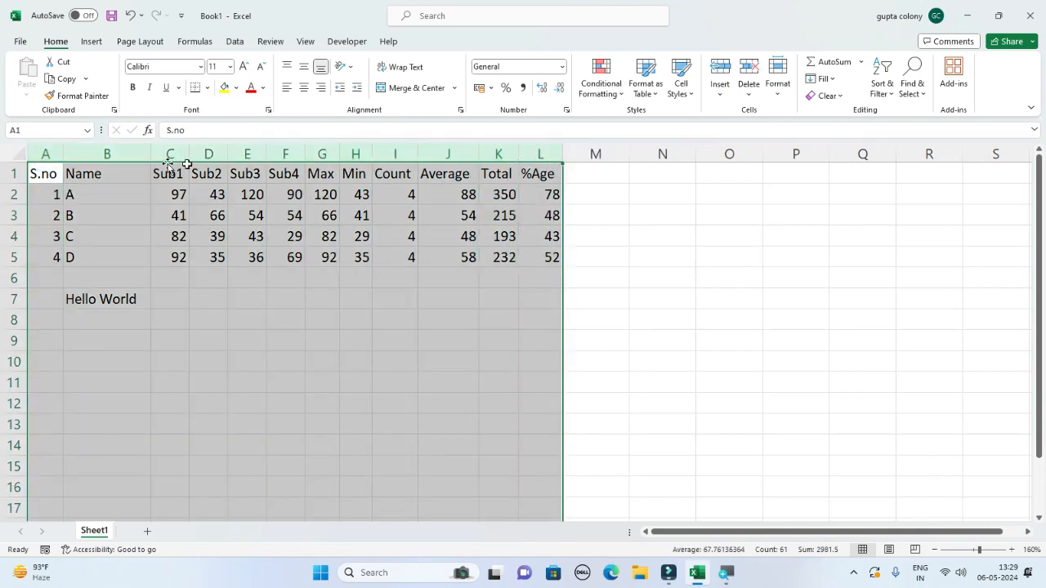
pyautogui.moveTo(45, 154); pyautogui.dragTo(546, 132)
pyautogui.moveTo(419, 154); pyautogui.dragTo(457, 153)
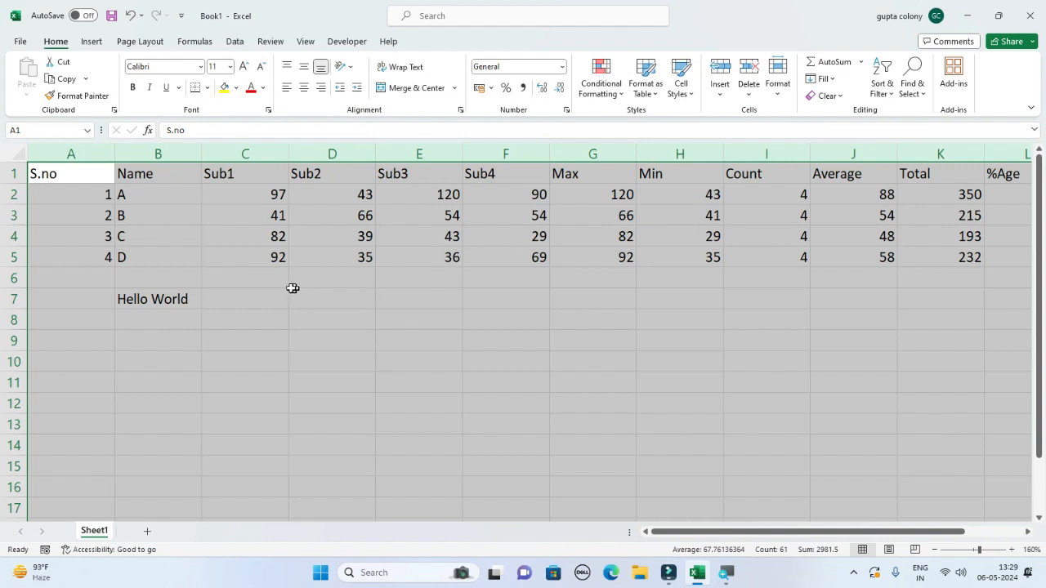
# Step: Delete the Hello World text from B7
pyautogui.moveTo(164, 304); pyautogui.dragTo(229, 299)
pyautogui.press('Delete')
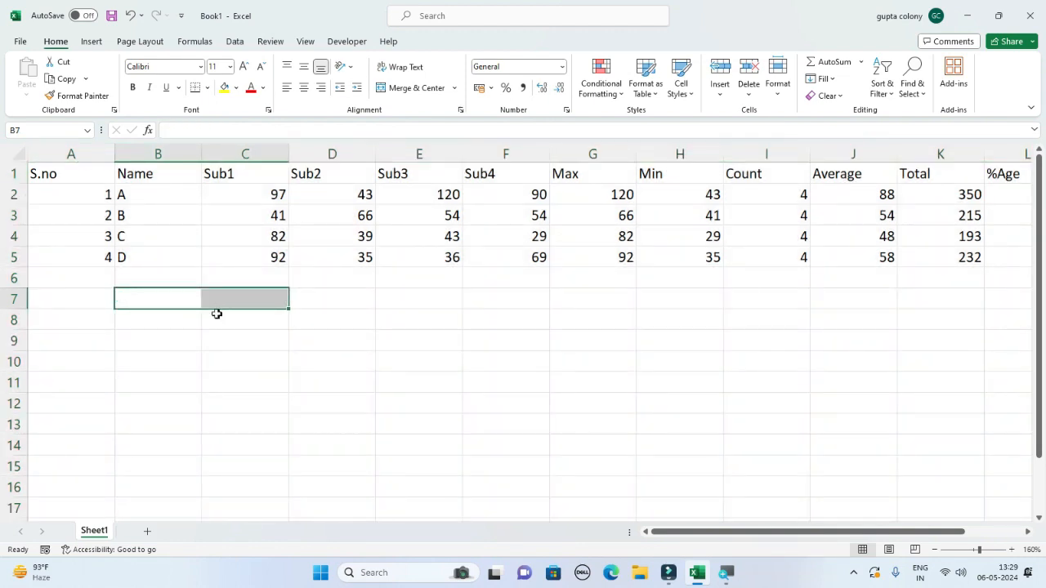
pyautogui.click(131, 351)
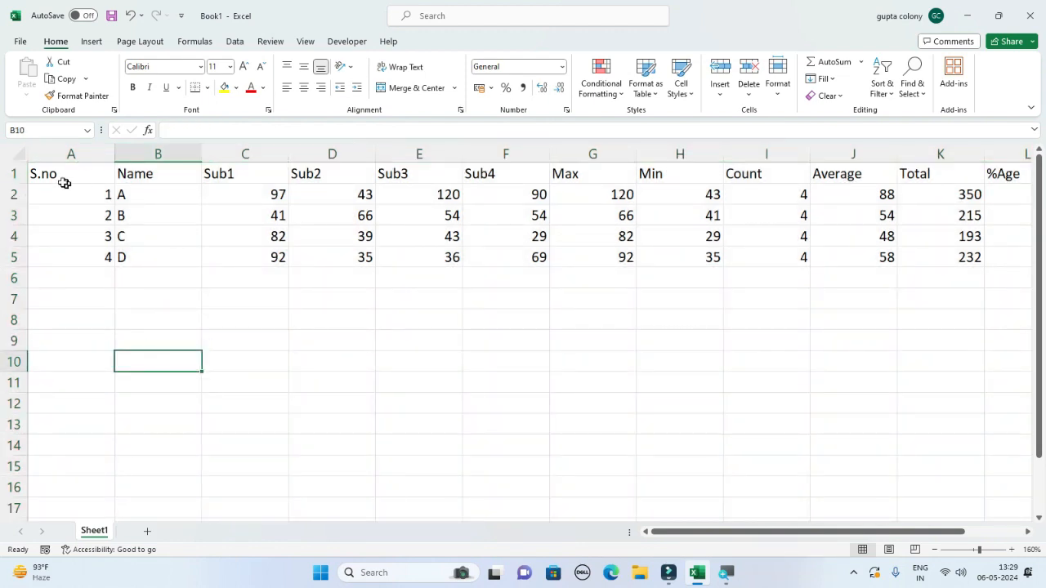
# Step: AutoFit every column width on the sheet to the marks table's contents
pyautogui.hotkey('ctrl', 'a')
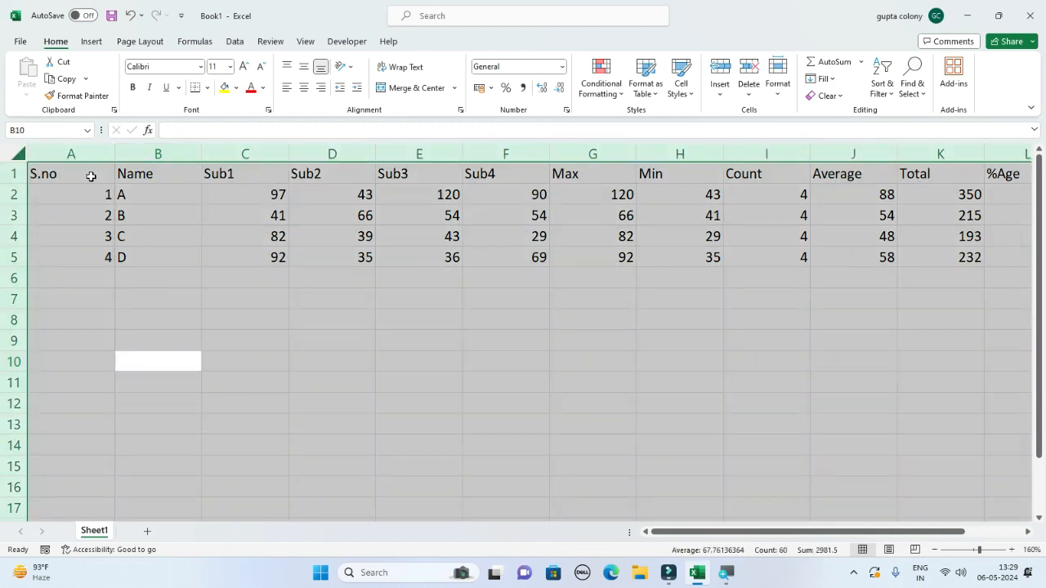
pyautogui.hotkey('alt', 'h')
pyautogui.press('o')
pyautogui.press('i')
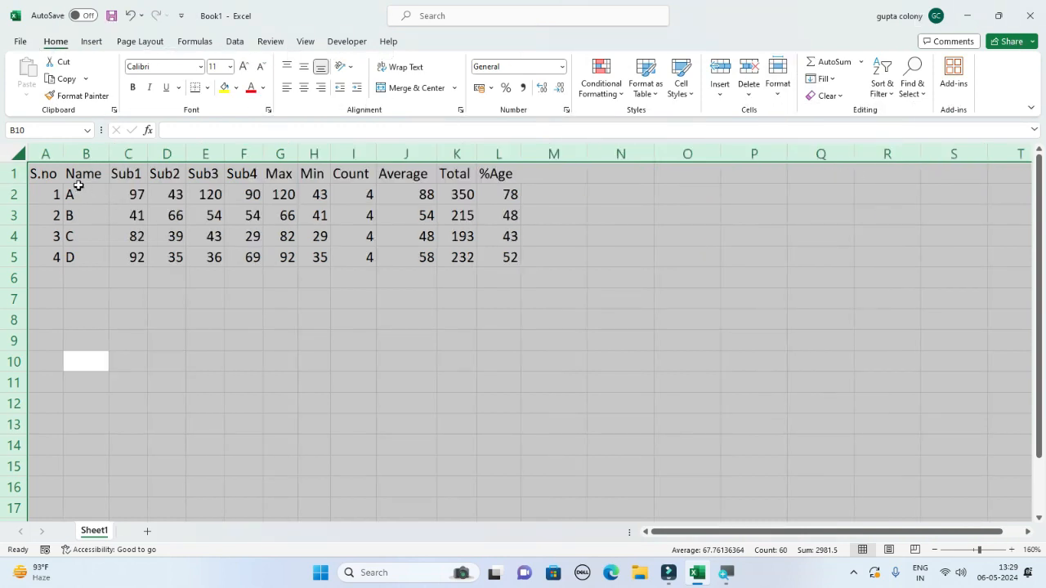
pyautogui.moveTo(61, 174); pyautogui.dragTo(495, 256)
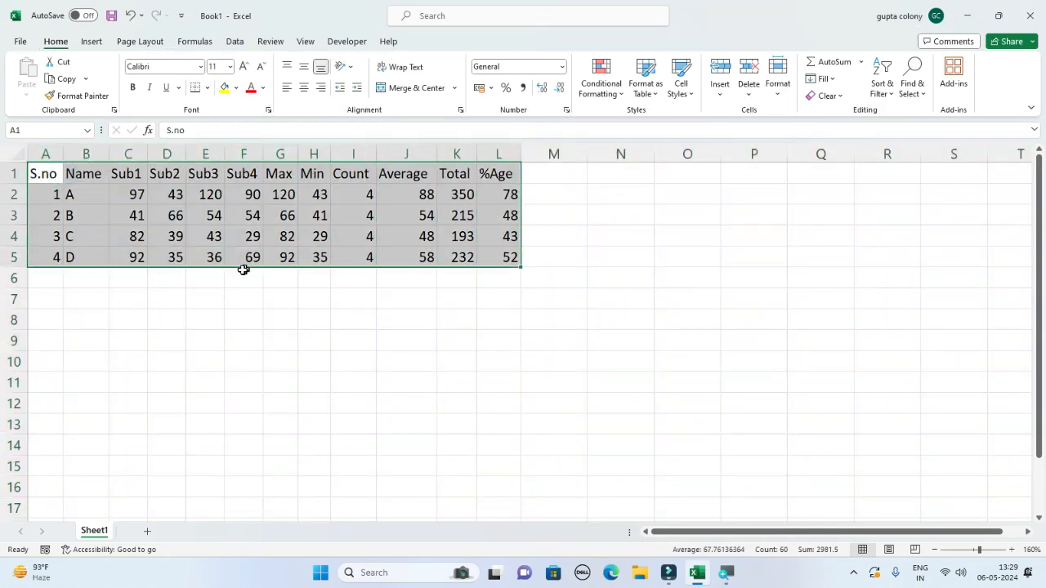
pyautogui.click(13, 194)
pyautogui.click(128, 256)
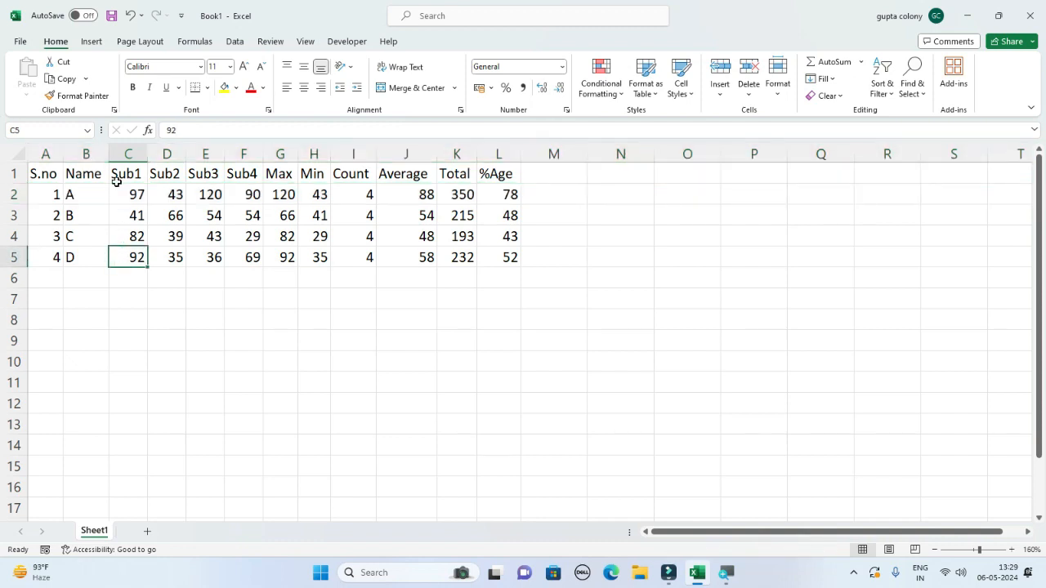
# Step: Insert a blank row above the table's header row
pyautogui.click(16, 174)
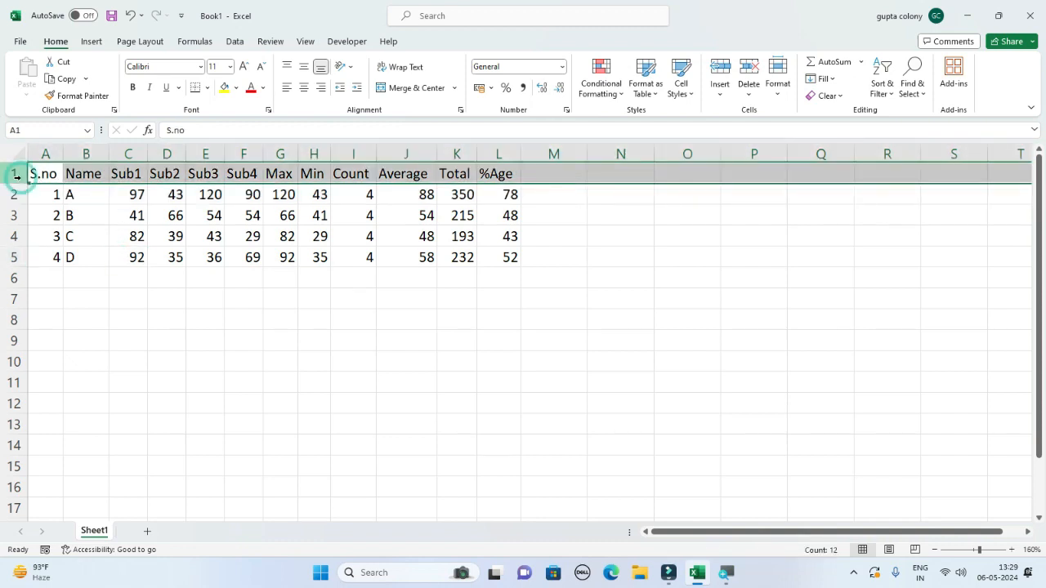
pyautogui.moveTo(37, 172); pyautogui.dragTo(492, 173)
pyautogui.click(97, 211)
pyautogui.click(13, 174)
pyautogui.hotkey('ctrl', 'shift', '+')
pyautogui.click(48, 176)
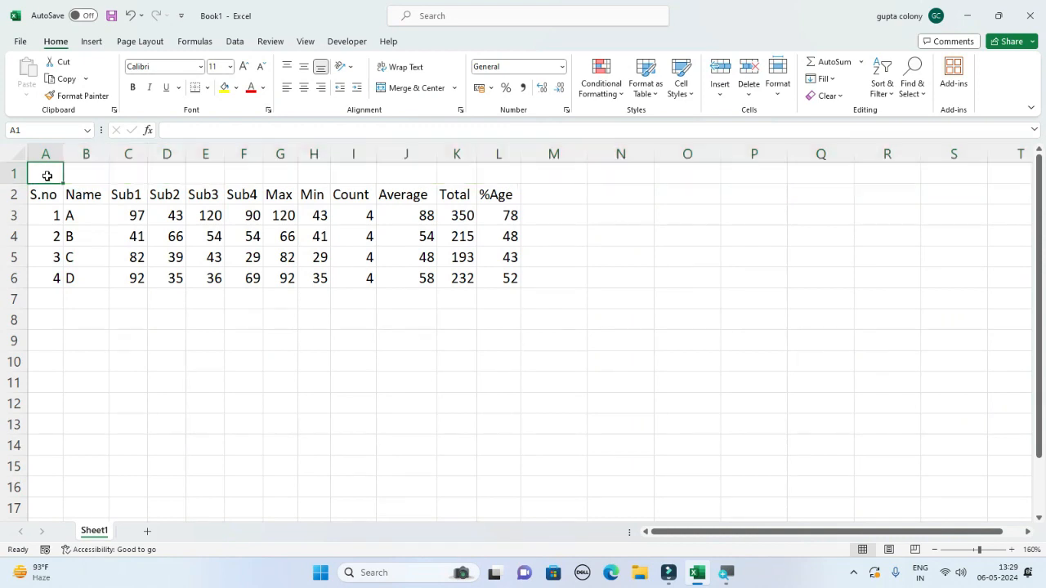
# Step: Merge and center the blank cells A1:L1 above the table
pyautogui.moveTo(48, 176); pyautogui.dragTo(311, 175)
pyautogui.click(87, 211)
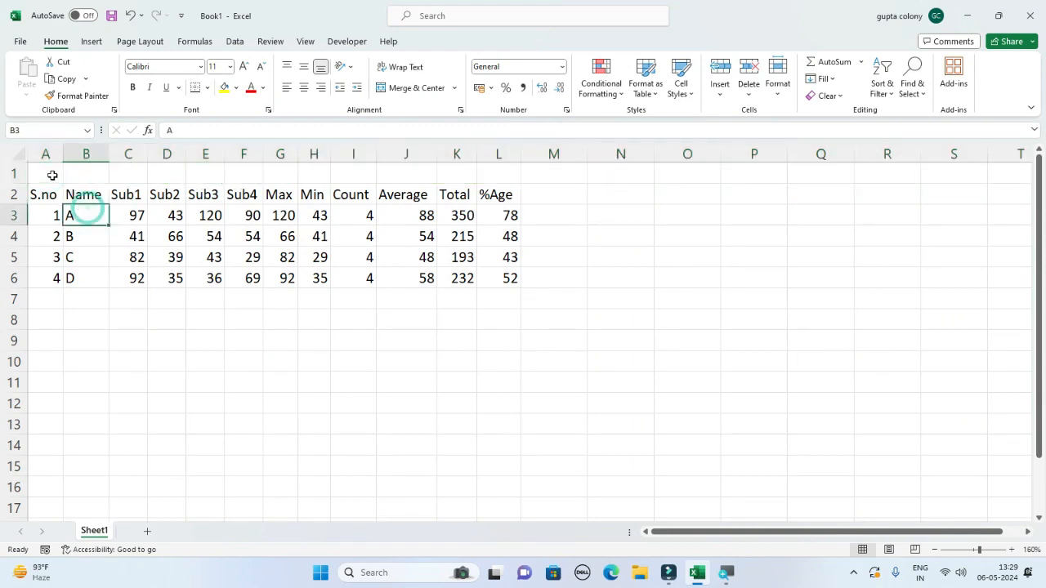
pyautogui.moveTo(45, 174); pyautogui.dragTo(518, 178)
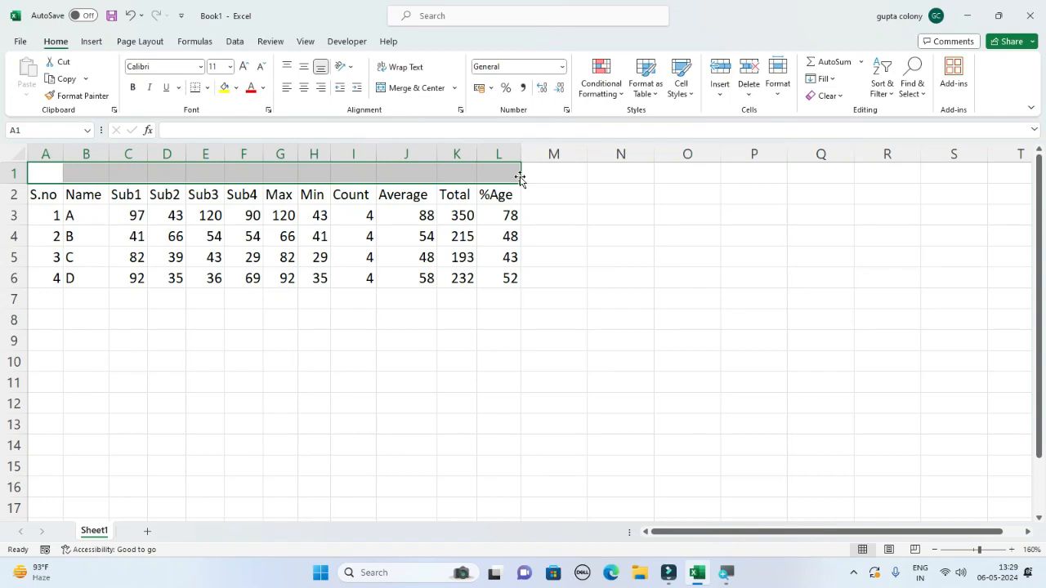
pyautogui.click(395, 91)
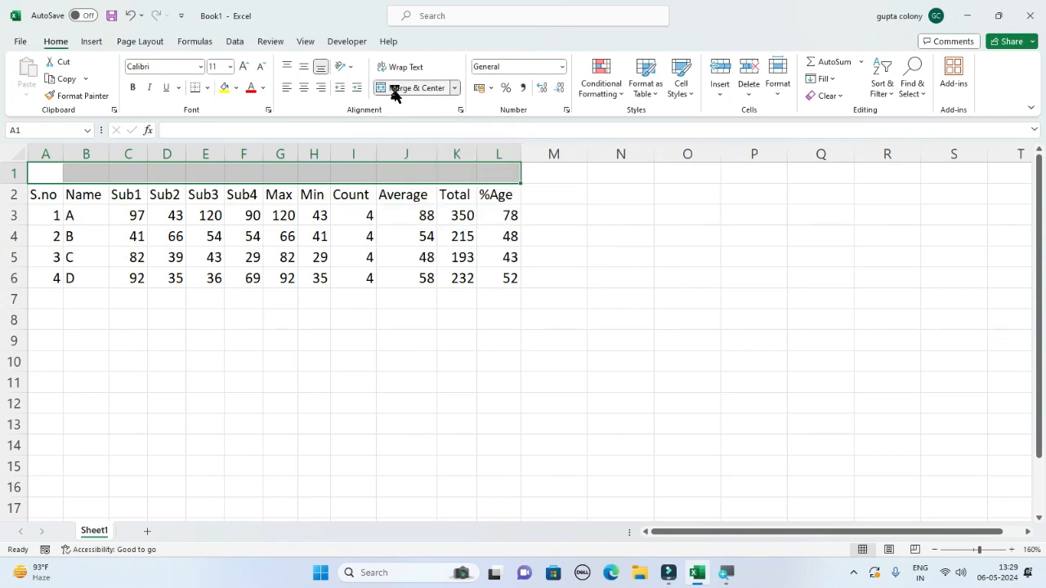
pyautogui.click(322, 177)
pyautogui.moveTo(245, 338); pyautogui.dragTo(565, 341)
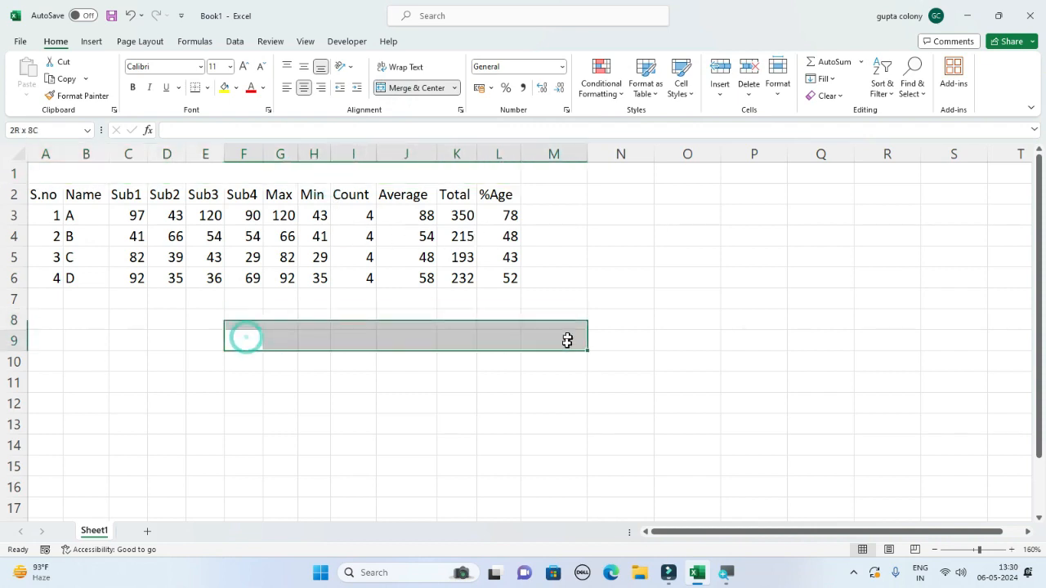
# Step: Enter the title Marksheet in the merged cell A1
pyautogui.click(85, 166)
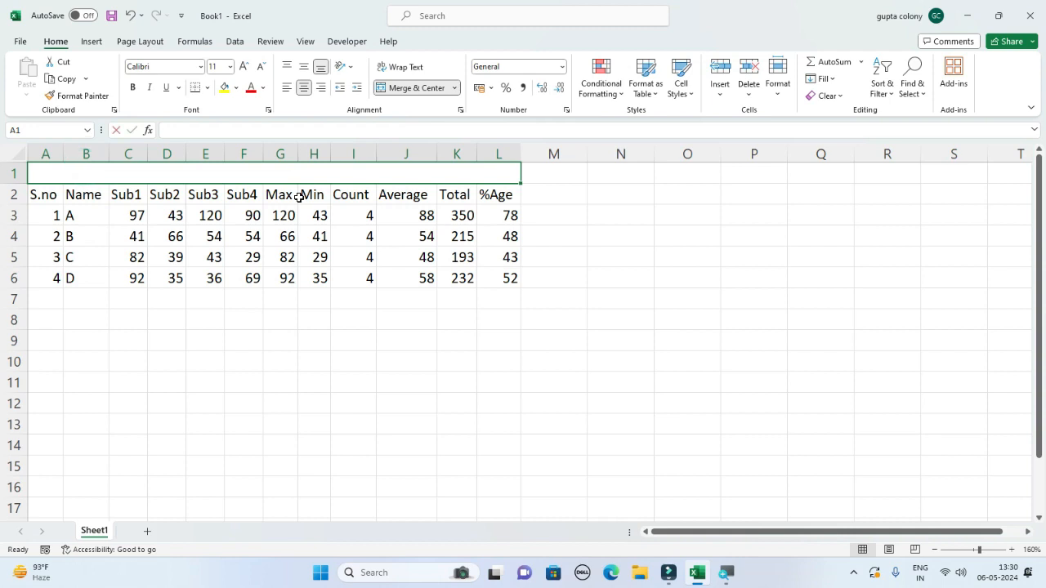
pyautogui.write('Marksheet')
pyautogui.moveTo(281, 215); pyautogui.dragTo(280, 196)
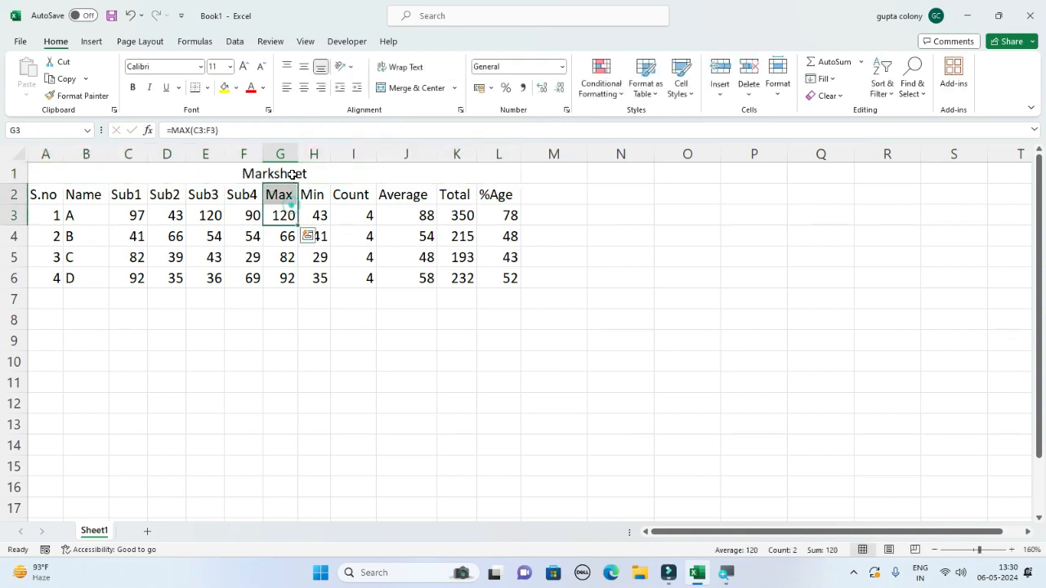
# Step: Fill the merged Marksheet title cell with the standard green color
pyautogui.click(292, 174)
pyautogui.click(234, 88)
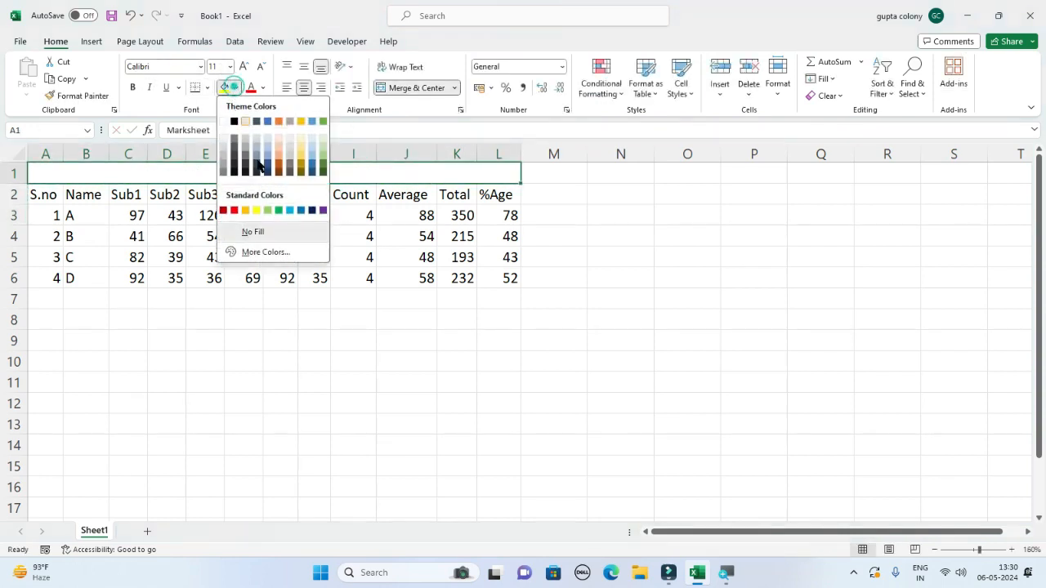
pyautogui.click(279, 211)
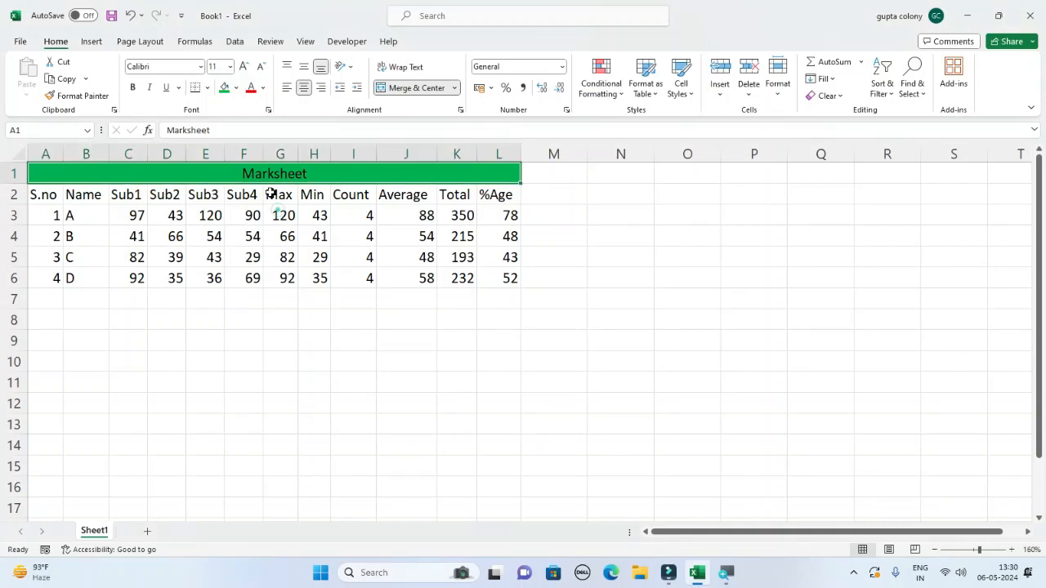
# Step: Make the Marksheet title bold and enlarge its font by six size increments
pyautogui.click(132, 88)
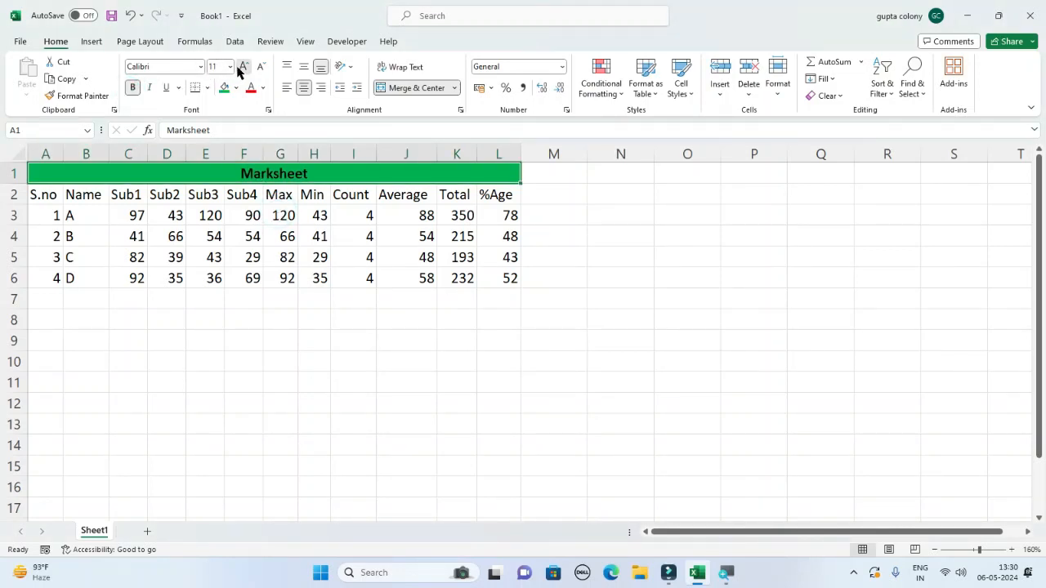
pyautogui.click(242, 66)
pyautogui.click(242, 67)
pyautogui.click(242, 66)
pyautogui.click(241, 67)
pyautogui.click(242, 66)
pyautogui.click(242, 66)
# Step: Bold the header row A2:L2 and center the contents of the table cells A2:L6 horizontally
pyautogui.moveTo(44, 213); pyautogui.dragTo(497, 213)
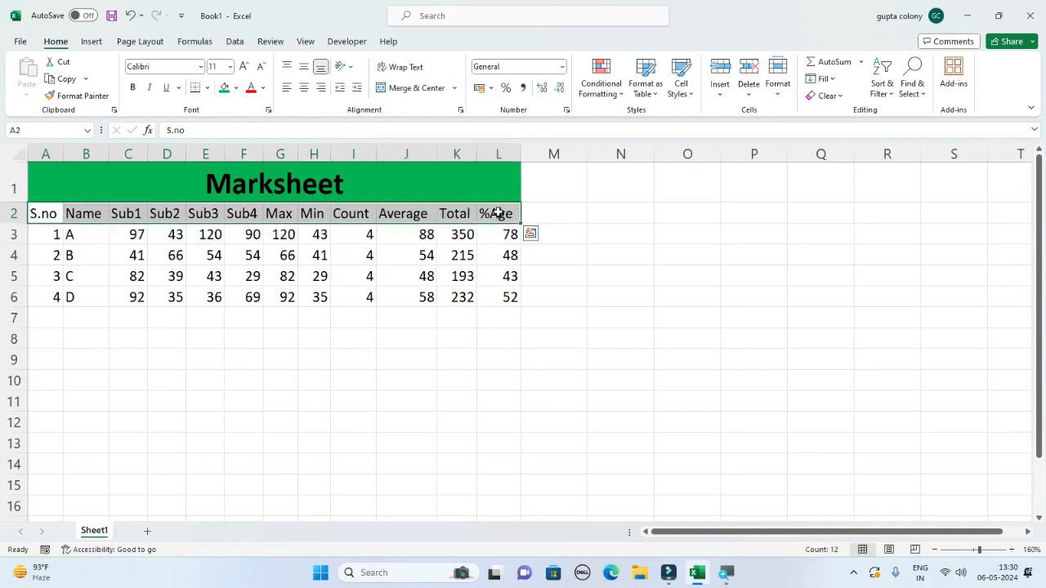
pyautogui.hotkey('ctrl', 'b')
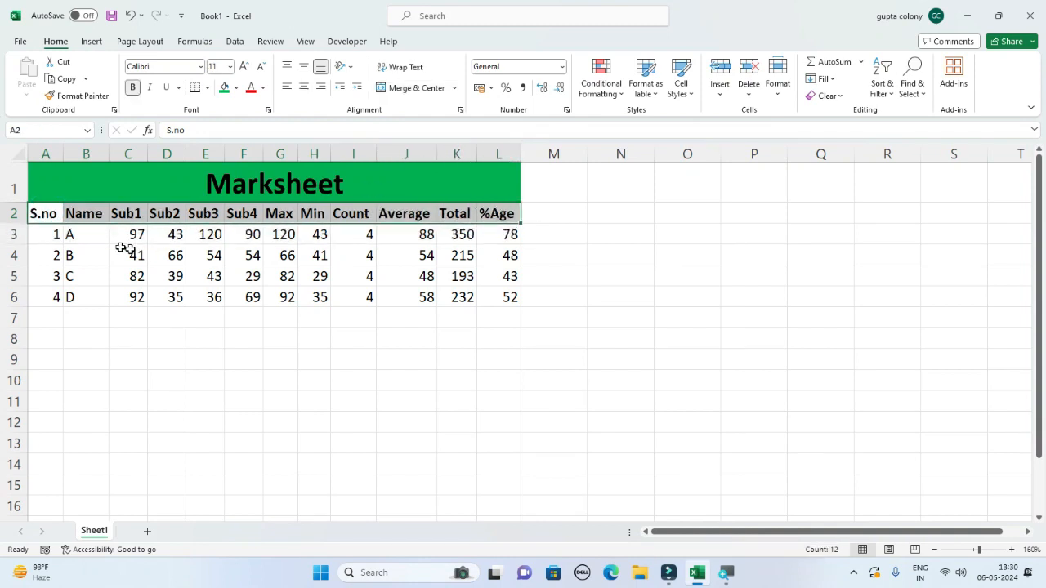
pyautogui.moveTo(40, 217); pyautogui.dragTo(504, 296)
pyautogui.click(304, 87)
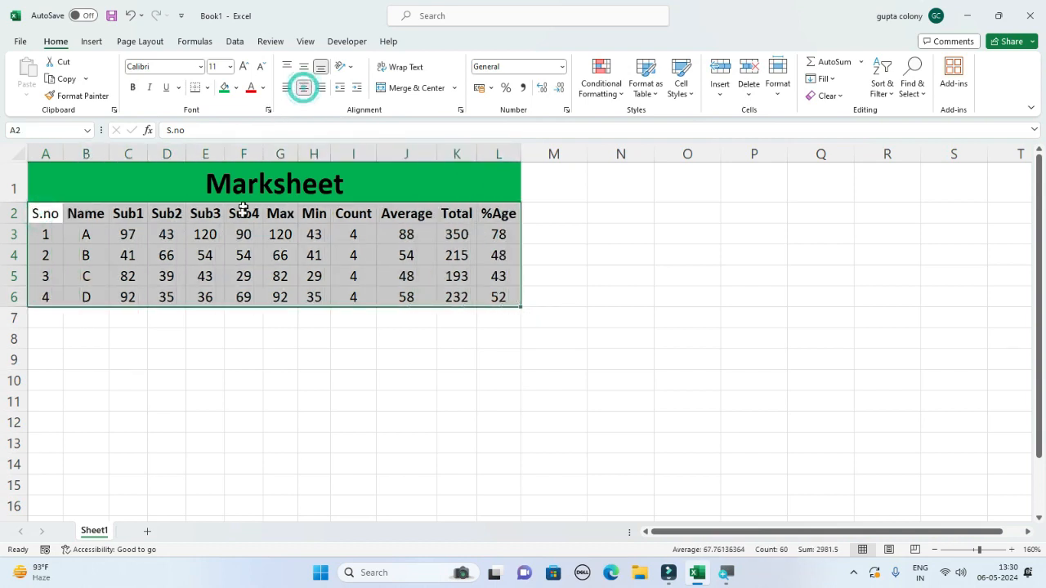
# Step: Fill the header cells A2:L2 with a light gray theme color
pyautogui.moveTo(45, 213); pyautogui.dragTo(500, 214)
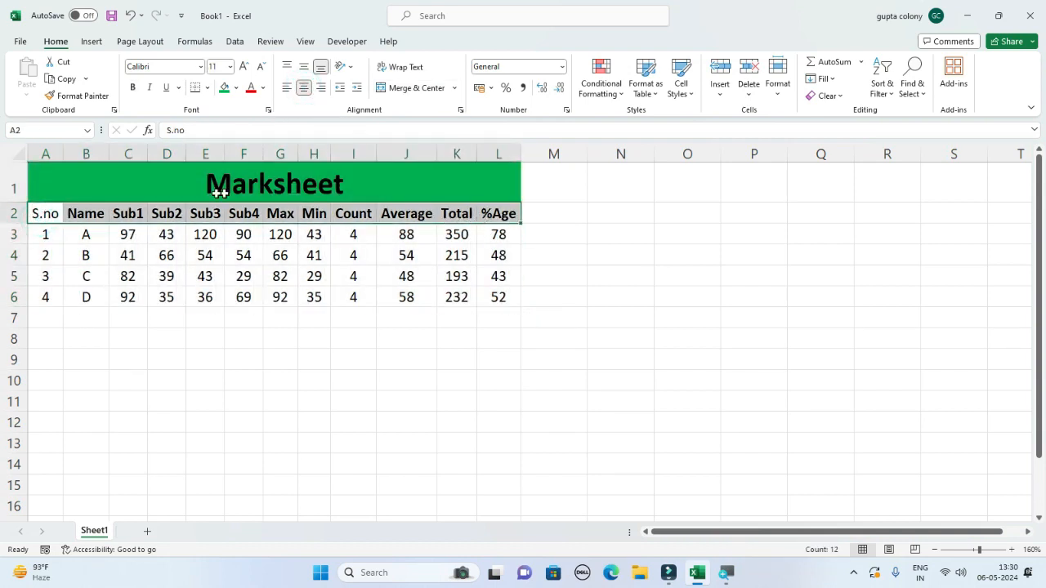
pyautogui.click(235, 88)
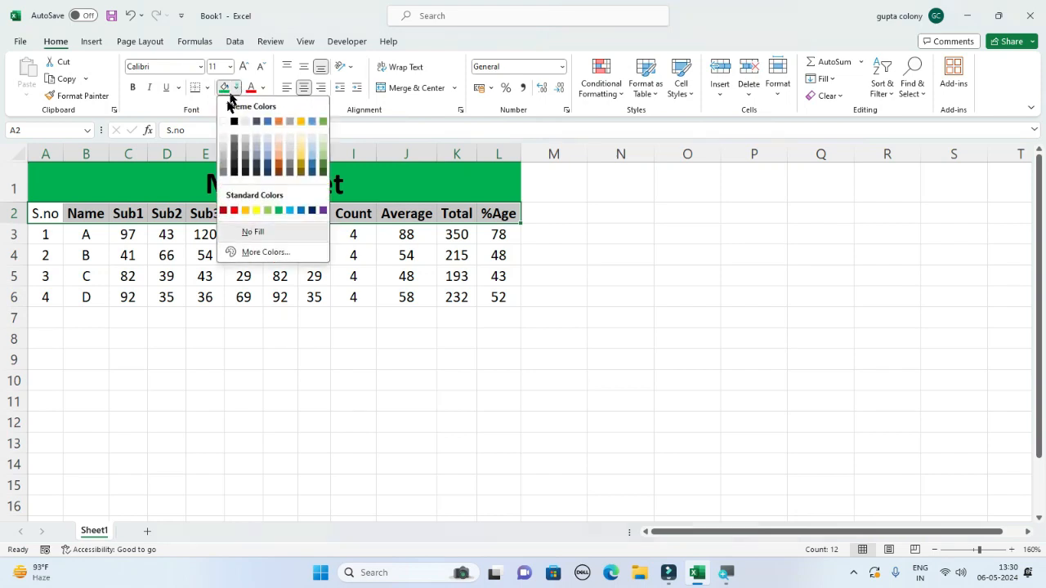
pyautogui.click(227, 166)
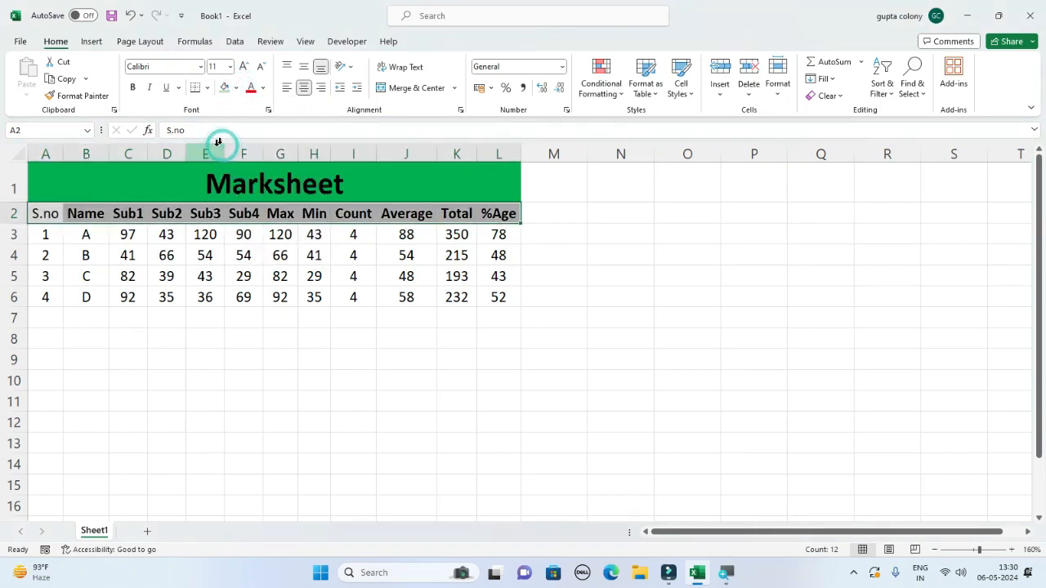
pyautogui.click(167, 243)
# Step: Apply All Borders to the whole marksheet A1:L6, including the merged title
pyautogui.moveTo(79, 194); pyautogui.dragTo(500, 298)
pyautogui.click(209, 87)
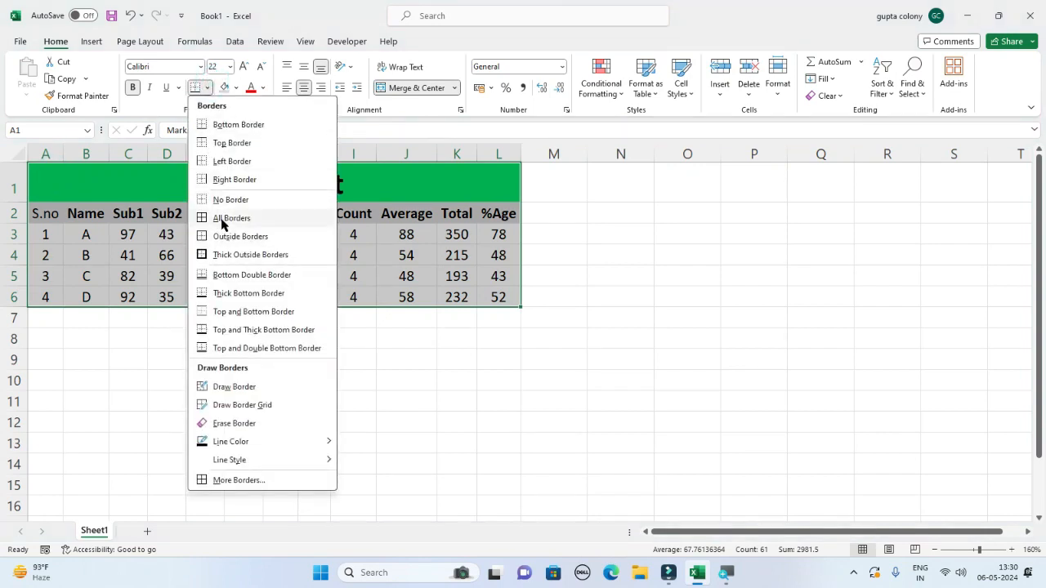
pyautogui.click(221, 220)
pyautogui.click(284, 318)
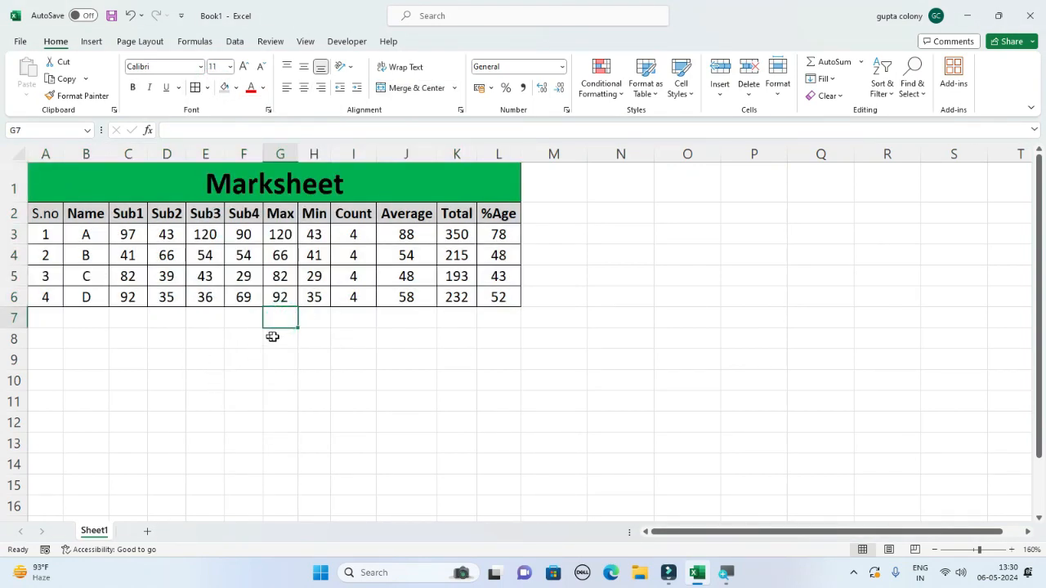
pyautogui.click(347, 330)
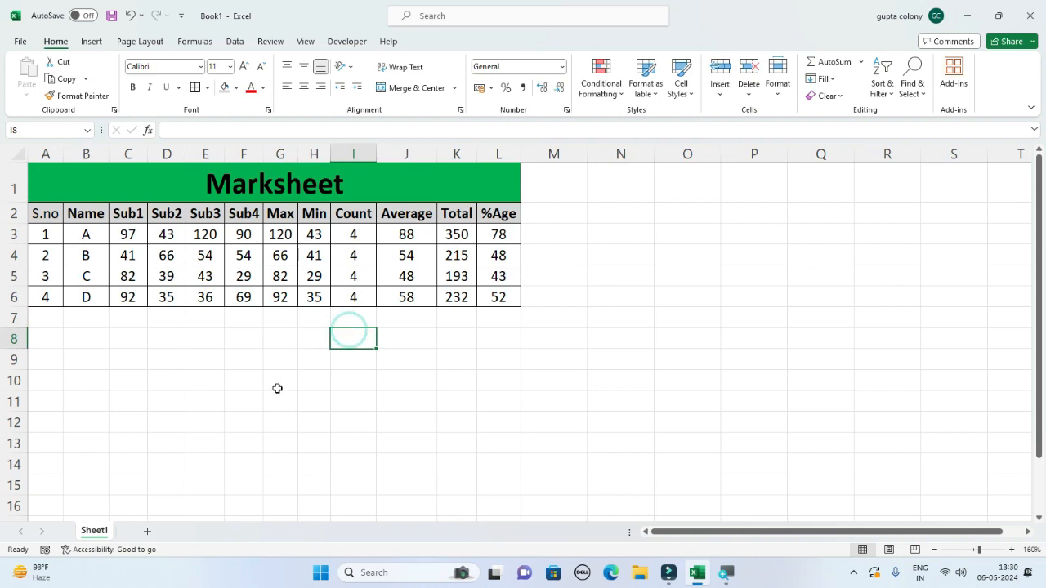